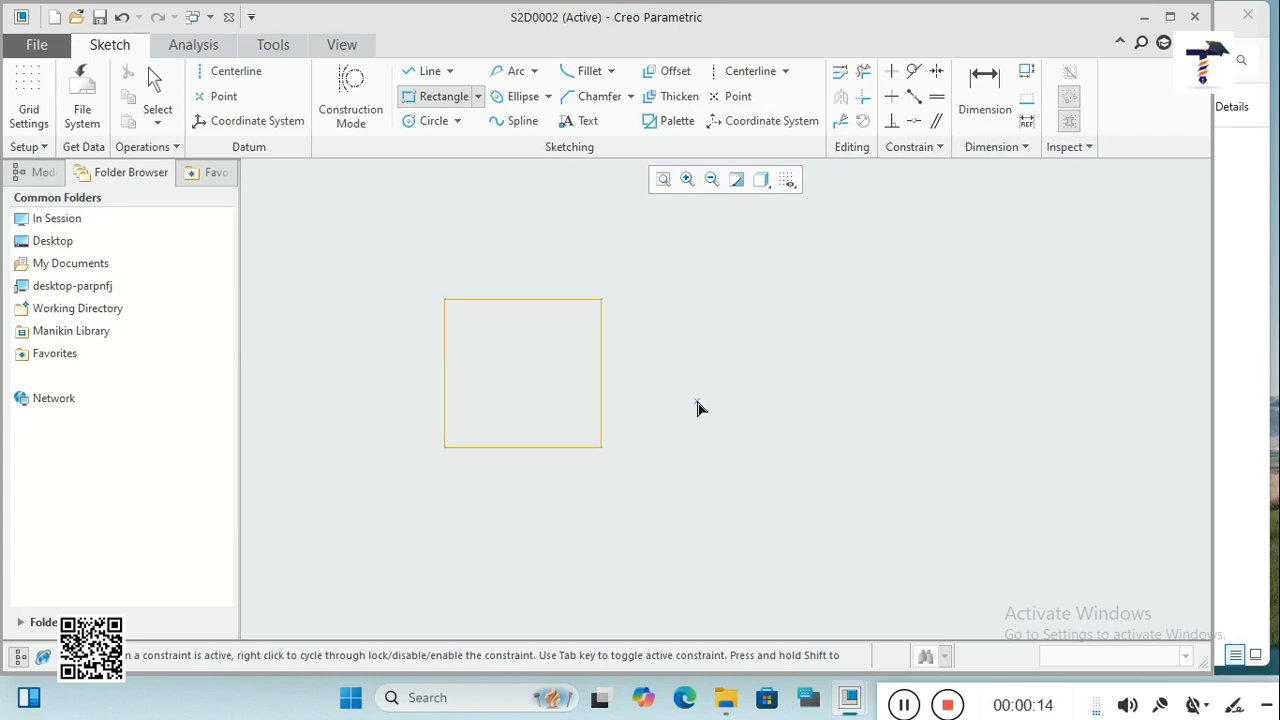
Finish the rectangle and change its horizontal width to 7.01 using Modify Dimensions.
{"action": "middle_click", "coordinate": [698, 408]}
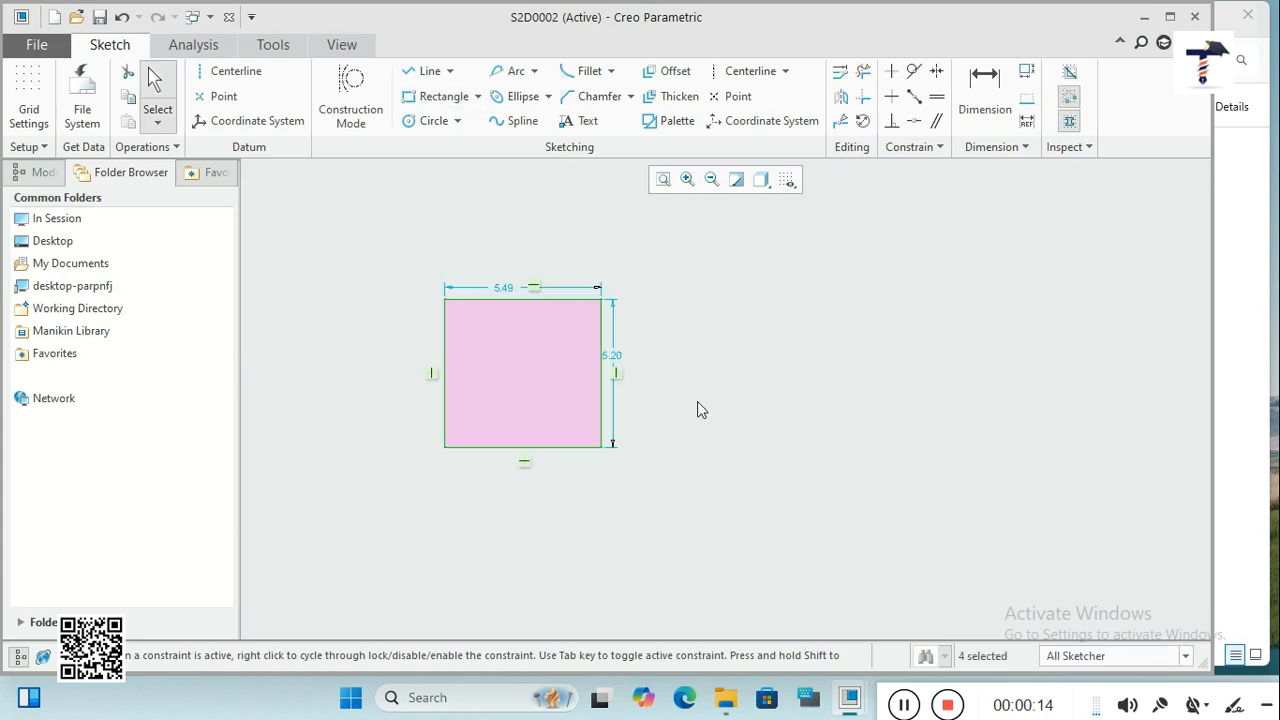
{"action": "left_click", "coordinate": [851, 77]}
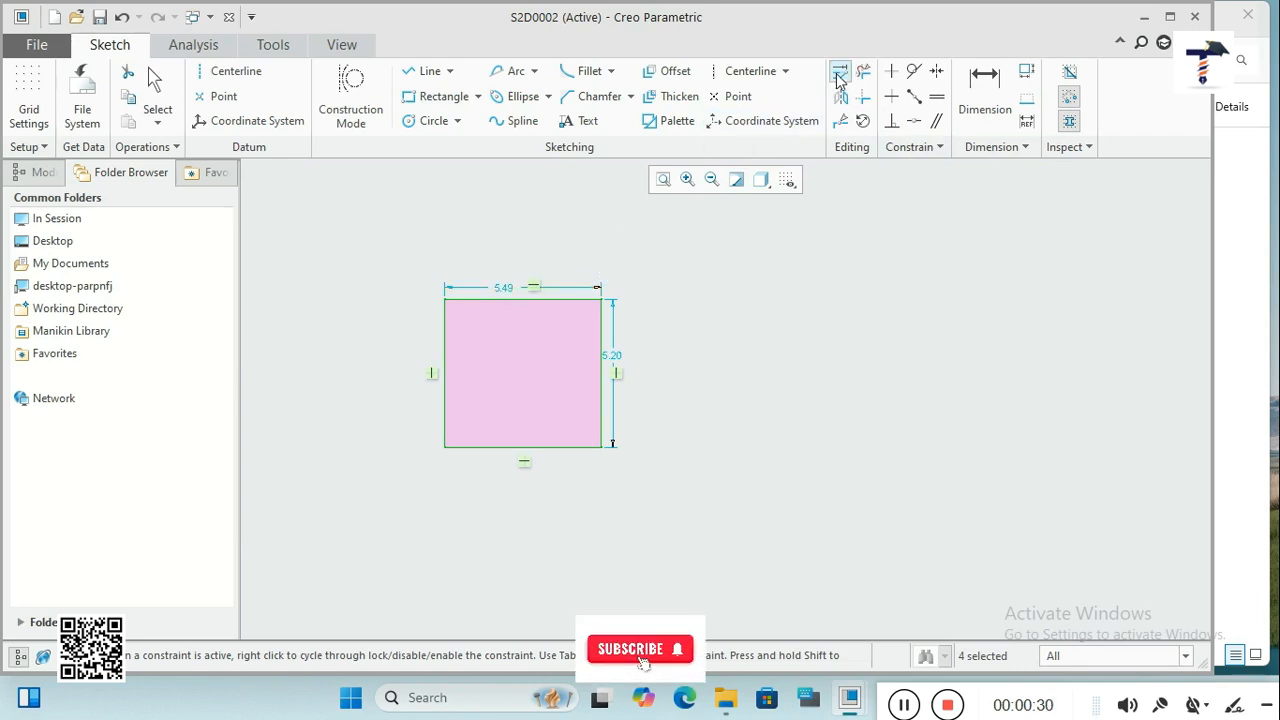
{"action": "middle_click", "coordinate": [523, 263]}
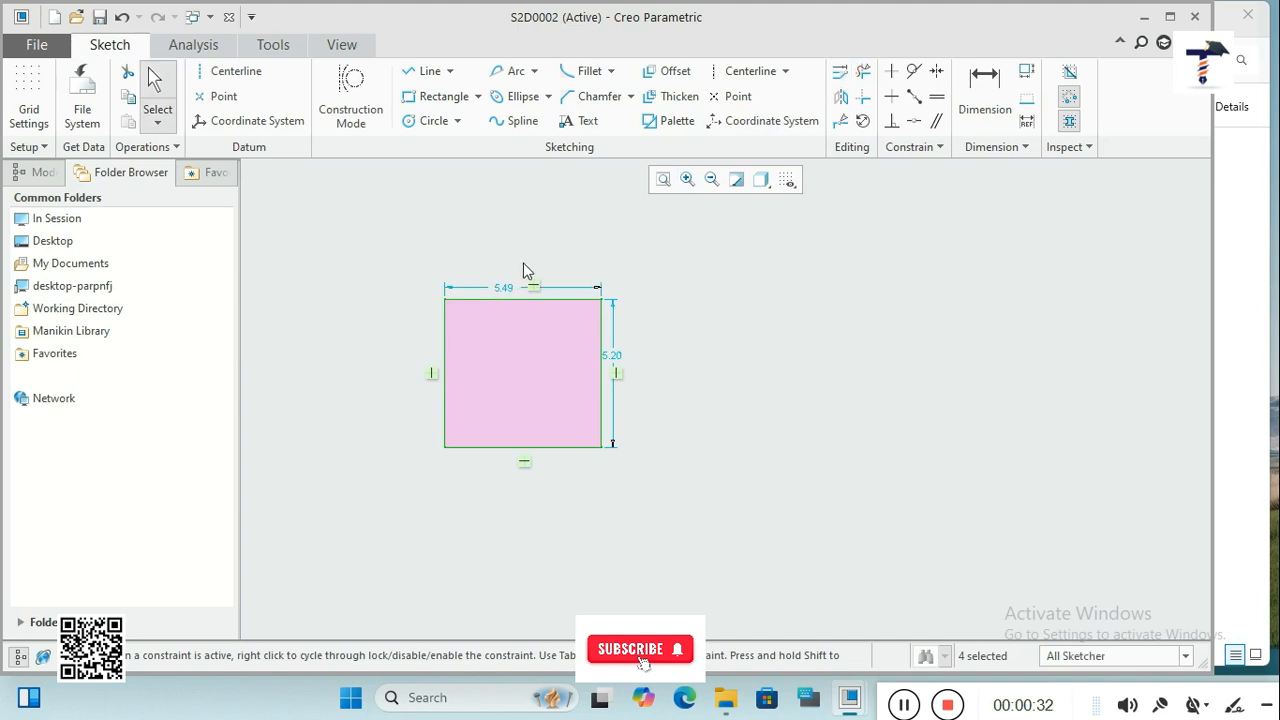
{"action": "left_click", "coordinate": [509, 288]}
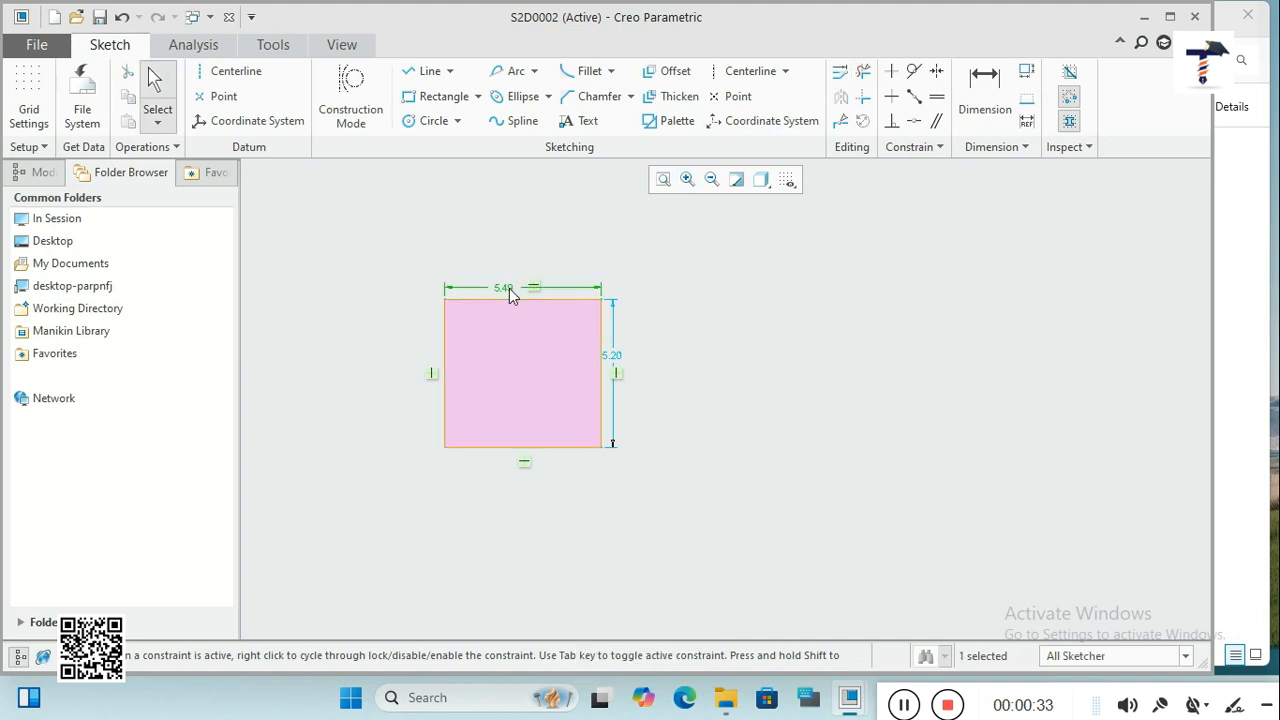
{"action": "left_click", "coordinate": [839, 71]}
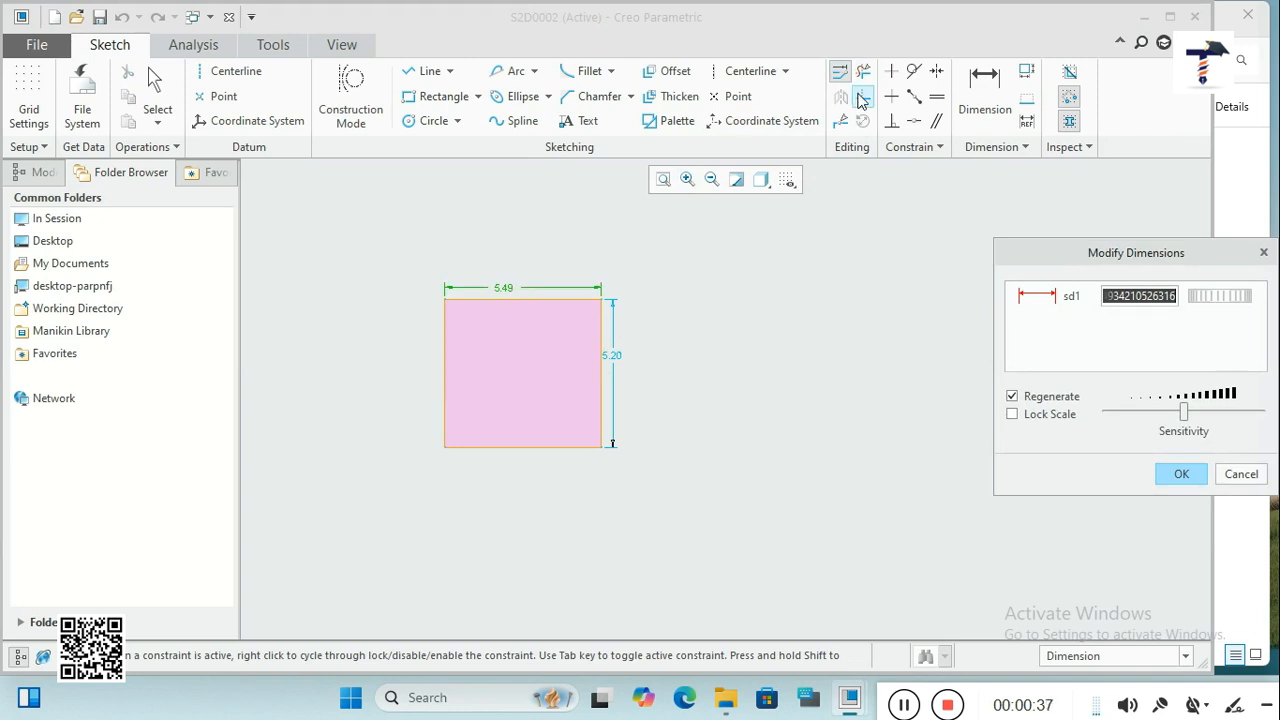
{"action": "mouse_move", "coordinate": [1243, 304]}
{"action": "left_mouse_down"}
{"action": "mouse_move", "coordinate": [1189, 296]}
{"action": "mouse_move", "coordinate": [1207, 302]}
{"action": "left_mouse_up"}
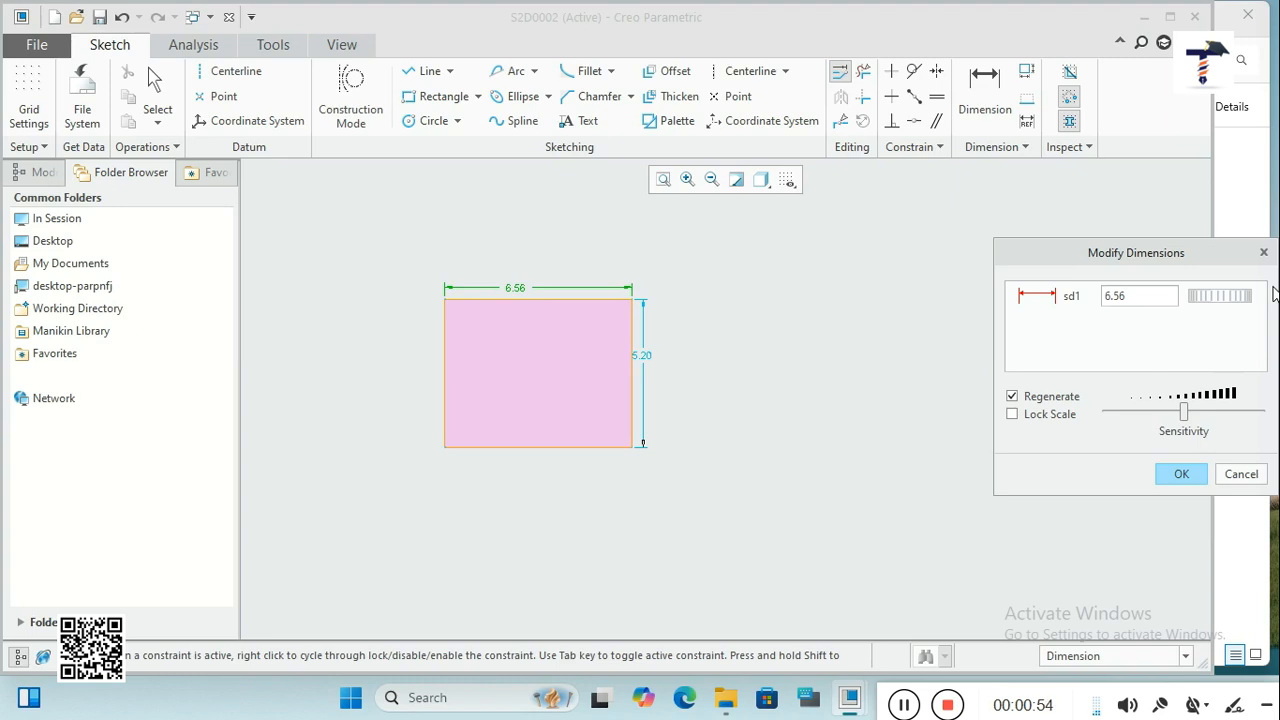
{"action": "mouse_move", "coordinate": [1240, 300]}
{"action": "left_mouse_down"}
{"action": "mouse_move", "coordinate": [1195, 302]}
{"action": "mouse_move", "coordinate": [1255, 310]}
{"action": "left_mouse_up"}
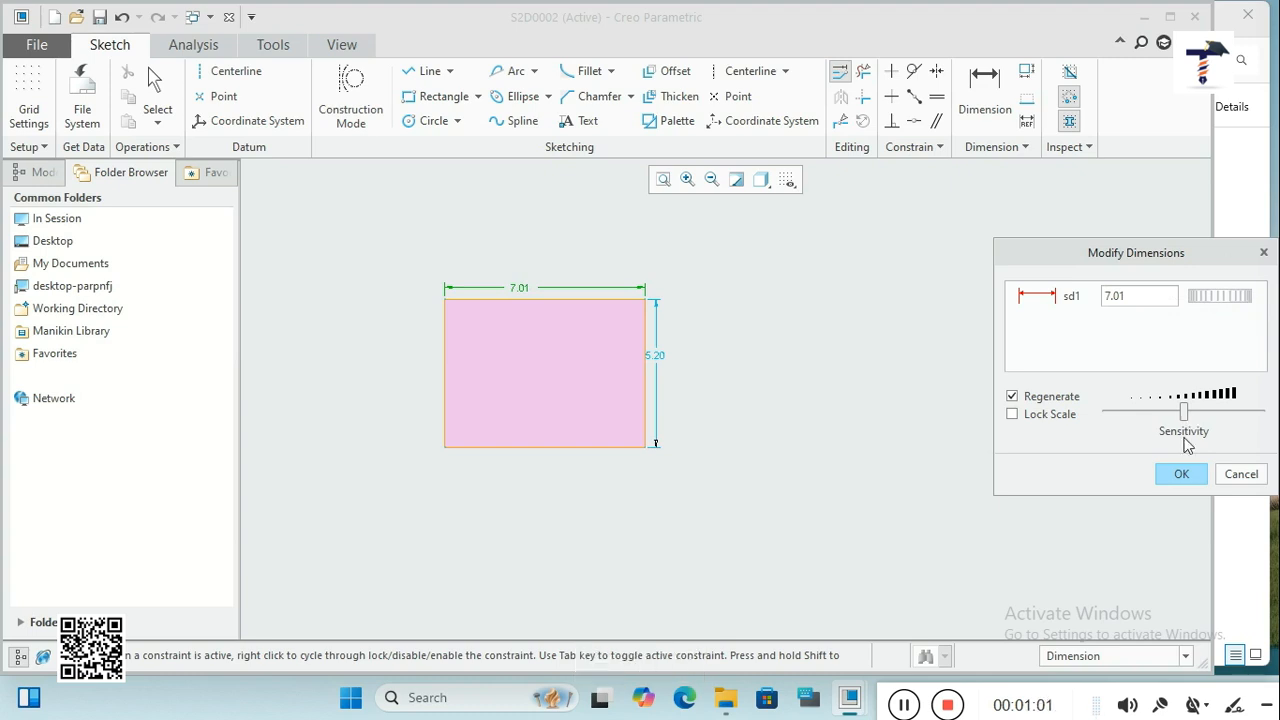
{"action": "left_click", "coordinate": [1182, 477]}
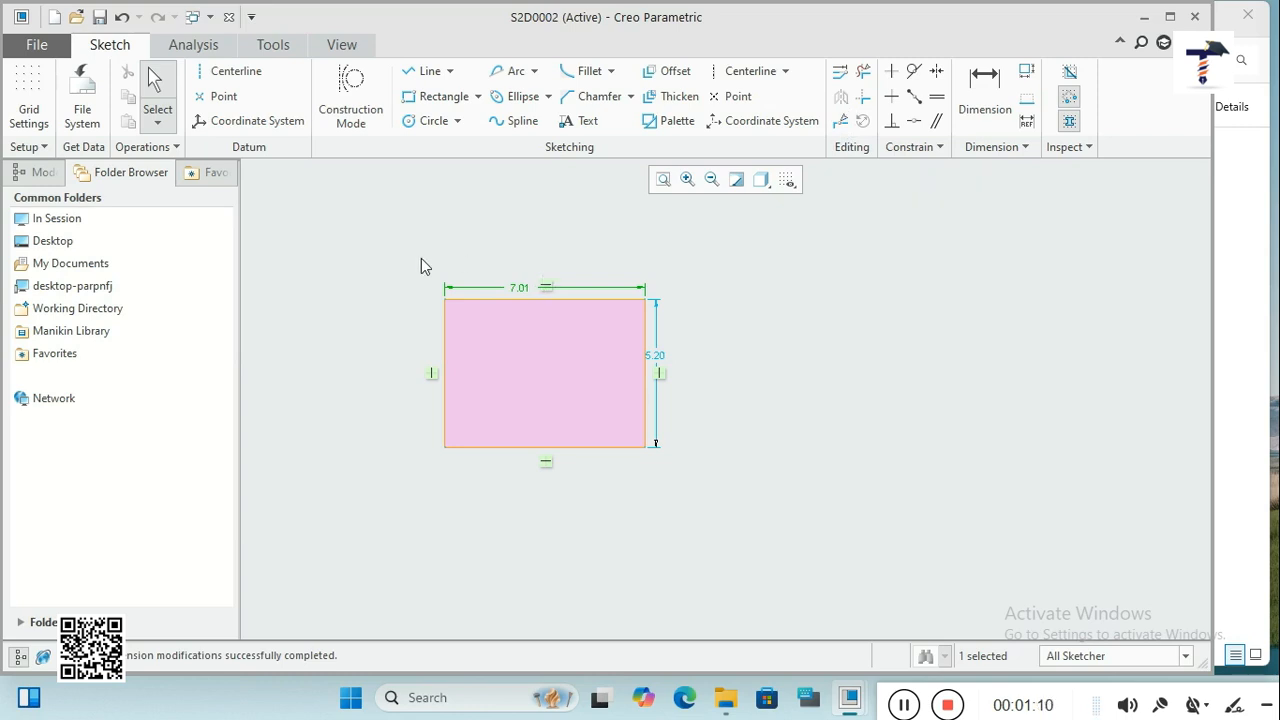
Sketch a vertical datum centerline about 3.8 to the right of the rectangle.
{"action": "scroll", "coordinate": [420, 294], "scroll_direction": "up", "scroll_amount": 1}
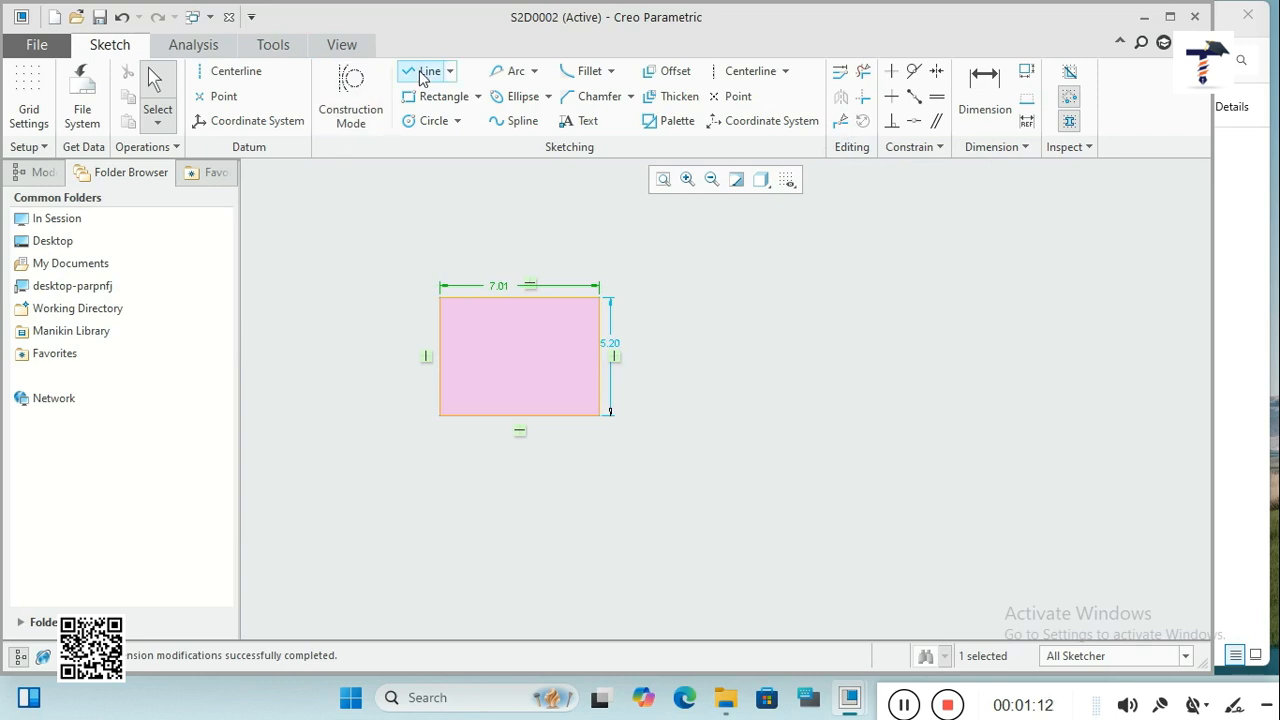
{"action": "left_click", "coordinate": [271, 79]}
{"action": "left_click", "coordinate": [685, 333]}
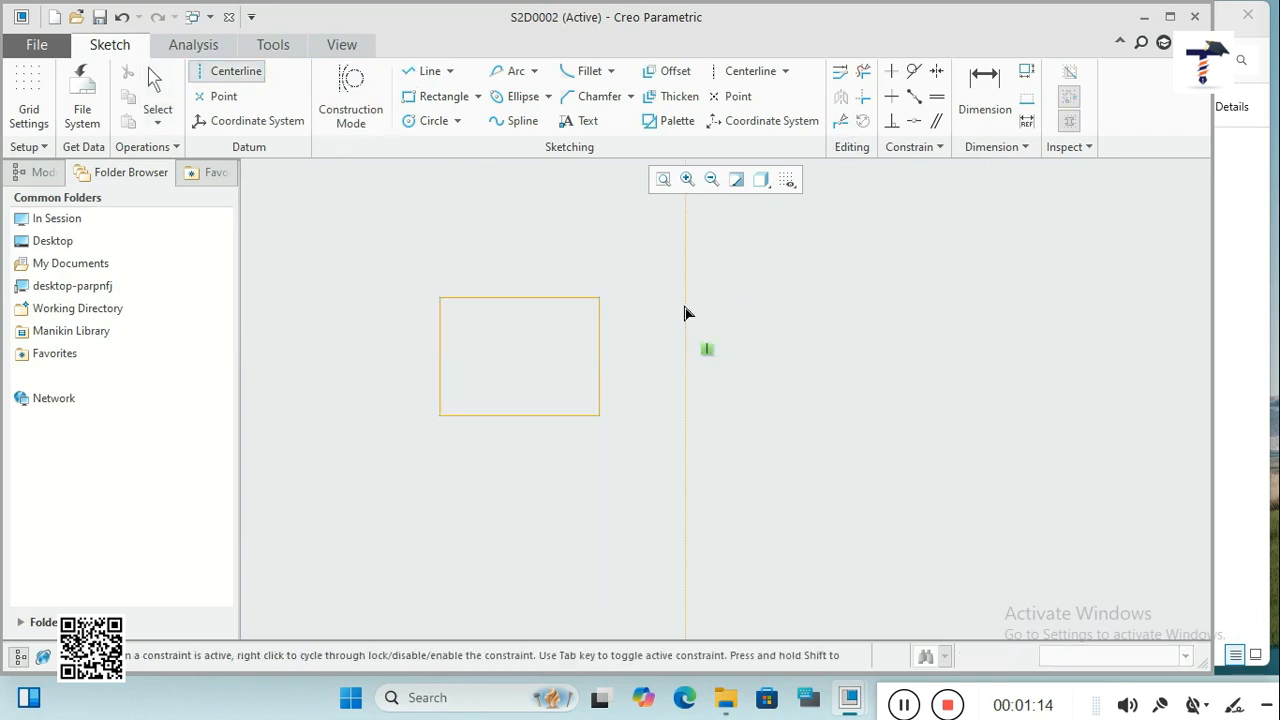
{"action": "left_click", "coordinate": [684, 284]}
{"action": "middle_click", "coordinate": [755, 363]}
Mirror the rectangle about the vertical centerline and undo the mirrored copy.
{"action": "left_click_drag", "start_coordinate": [395, 253], "coordinate": [628, 474]}
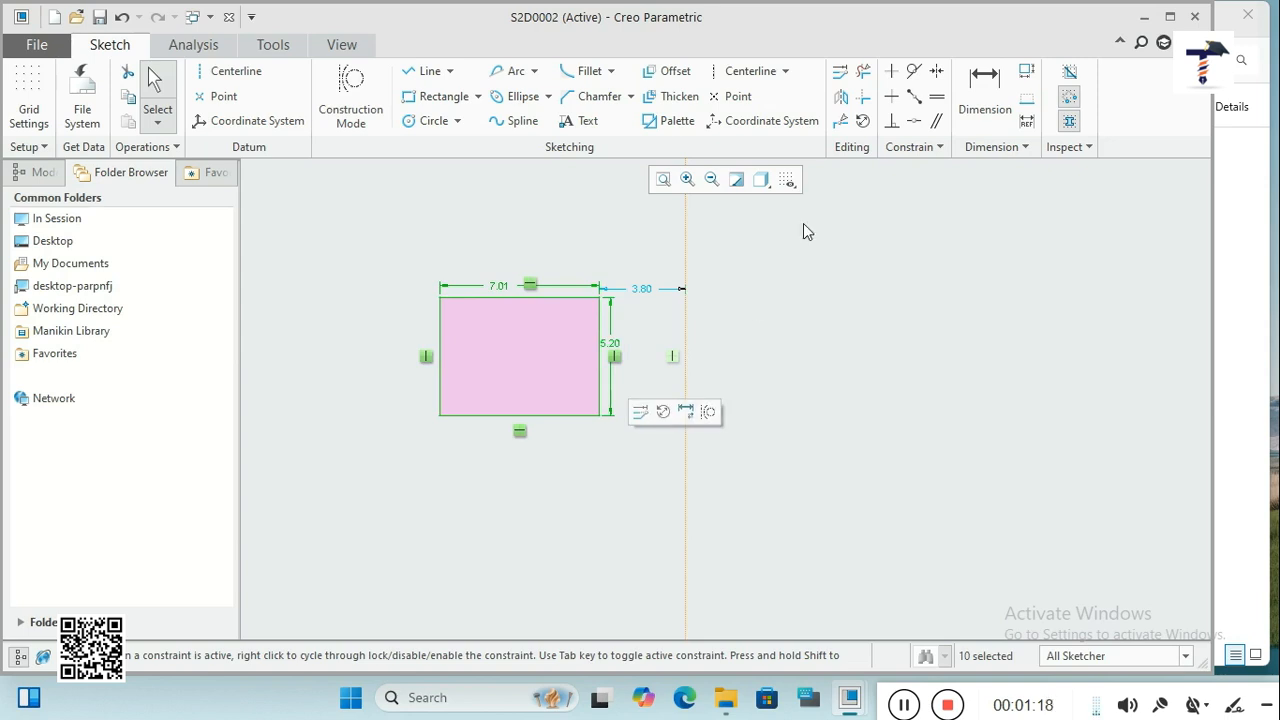
{"action": "left_click", "coordinate": [842, 98]}
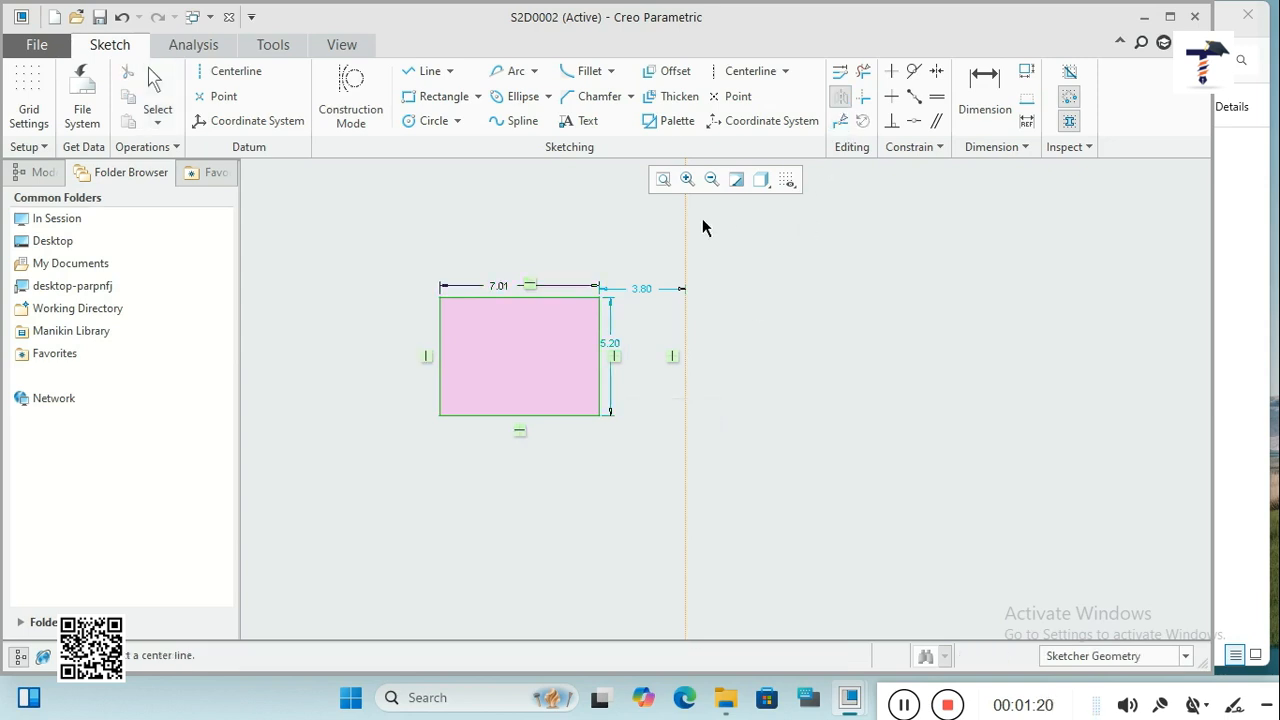
{"action": "left_click", "coordinate": [685, 279]}
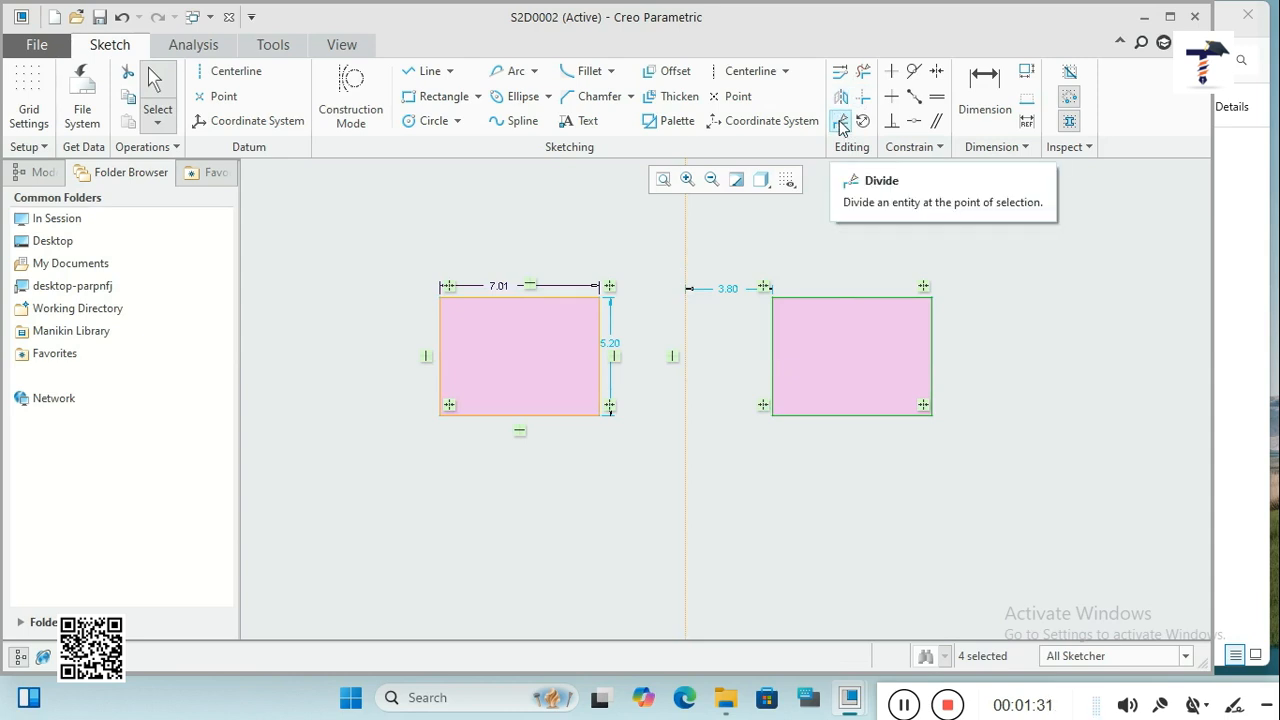
{"action": "left_click", "coordinate": [121, 17]}
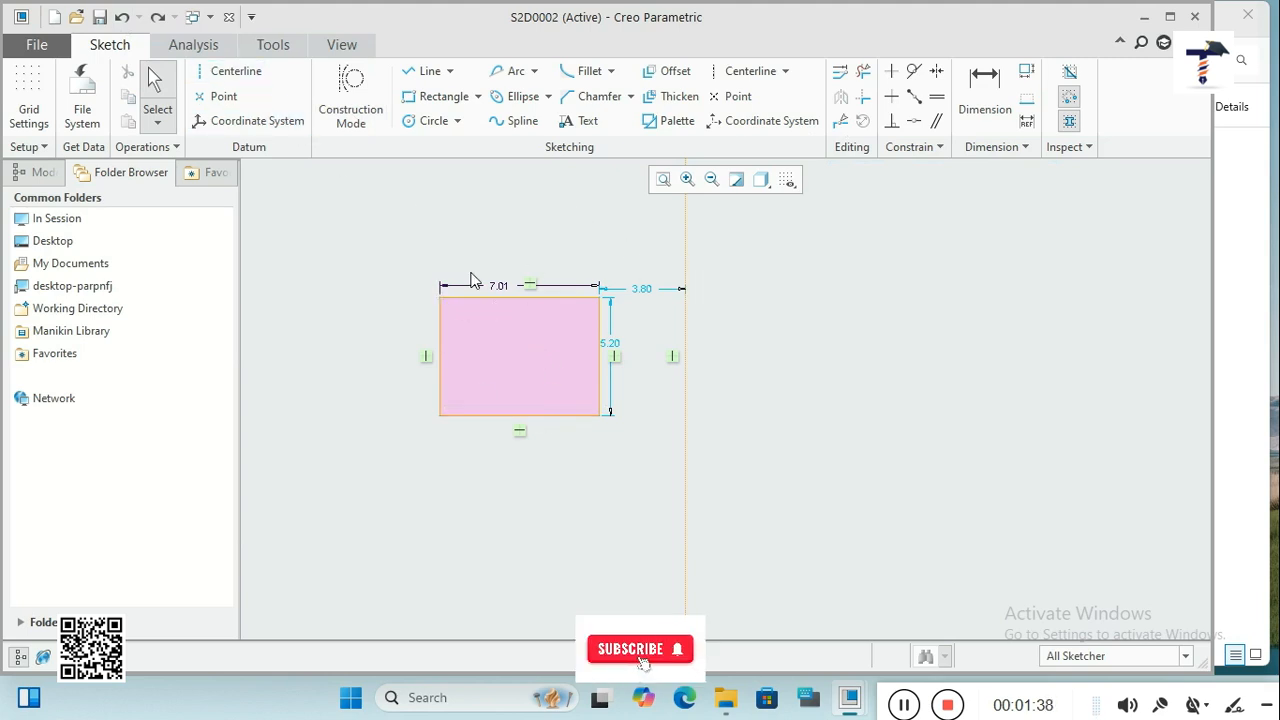
Mirror the whole rectangle across the vertical centerline.
{"action": "mouse_move", "coordinate": [393, 245]}
{"action": "left_mouse_down"}
{"action": "mouse_move", "coordinate": [536, 394]}
{"action": "mouse_move", "coordinate": [641, 477]}
{"action": "left_mouse_up"}
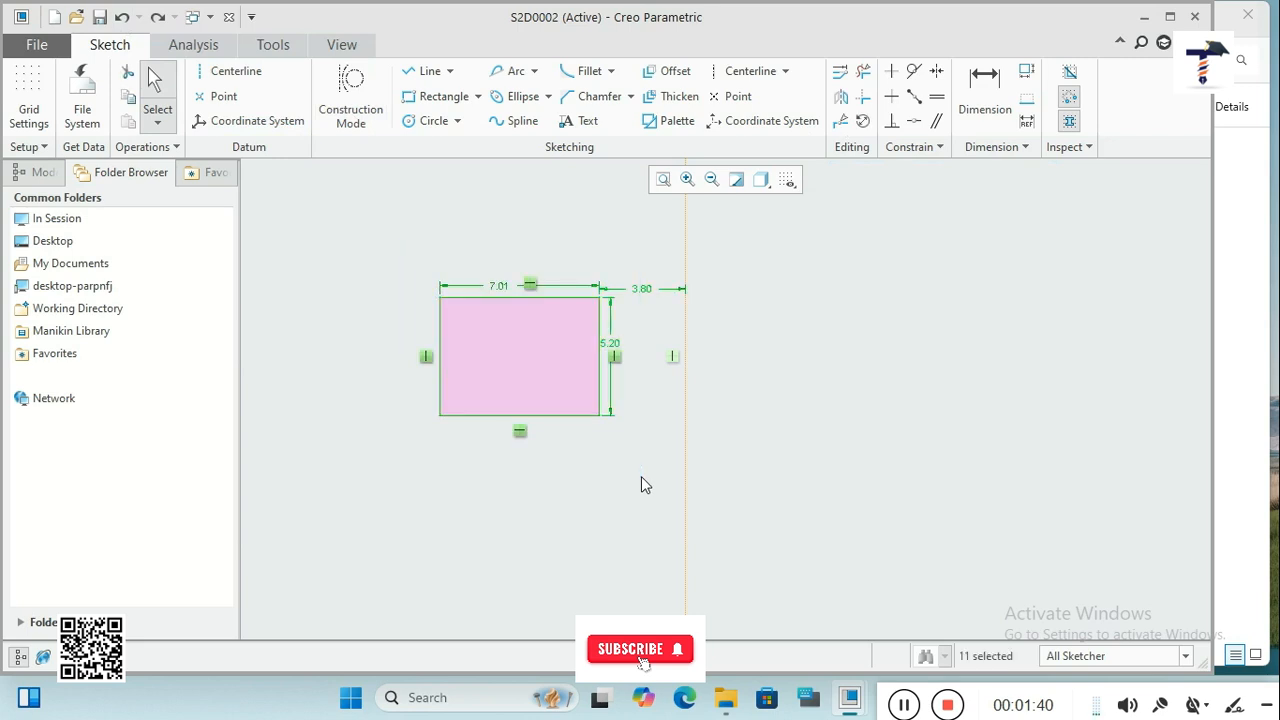
{"action": "left_click", "coordinate": [841, 97]}
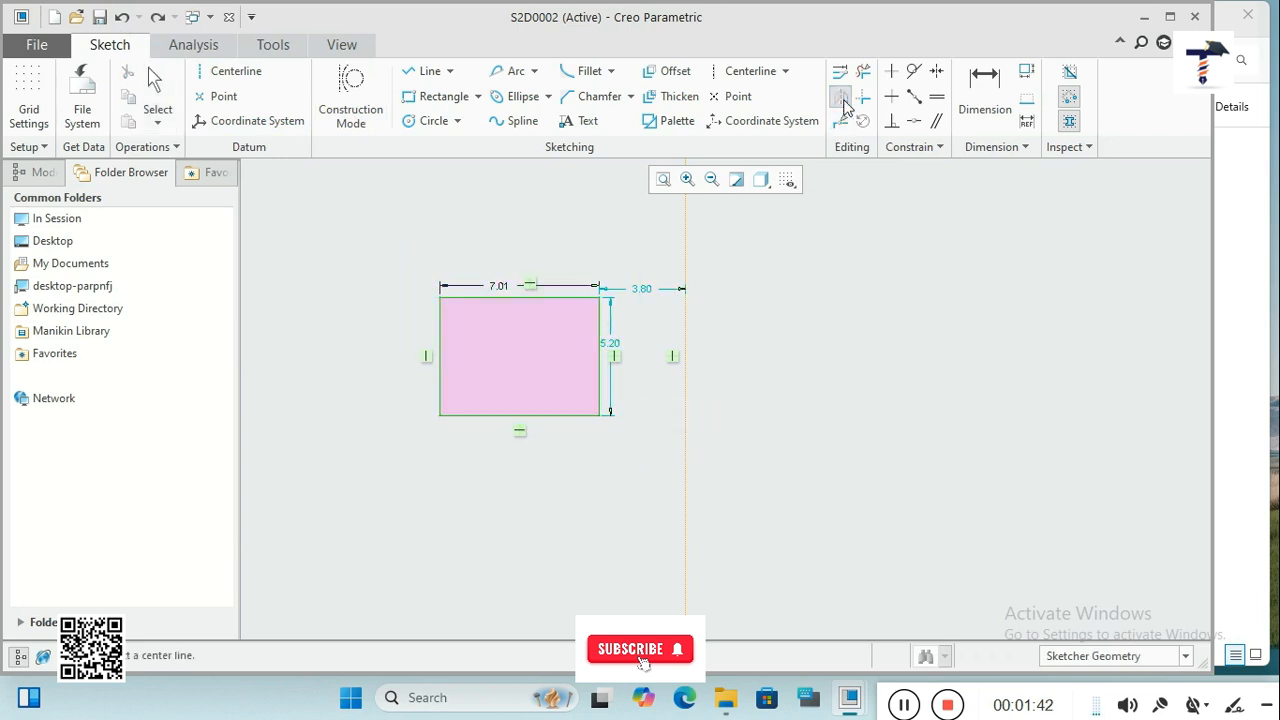
{"action": "left_click", "coordinate": [685, 277]}
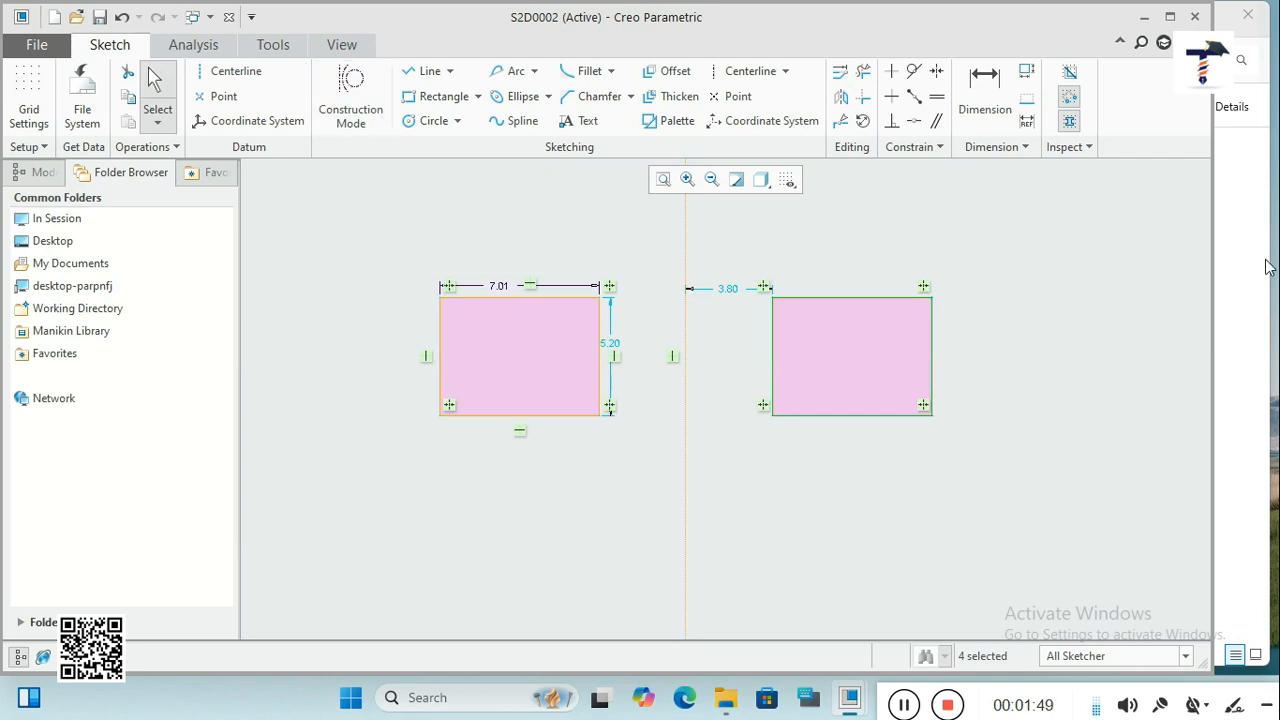
Divide the original rectangle's upper edge at a point about 3 from its upper-left corner.
{"action": "left_click", "coordinate": [840, 128]}
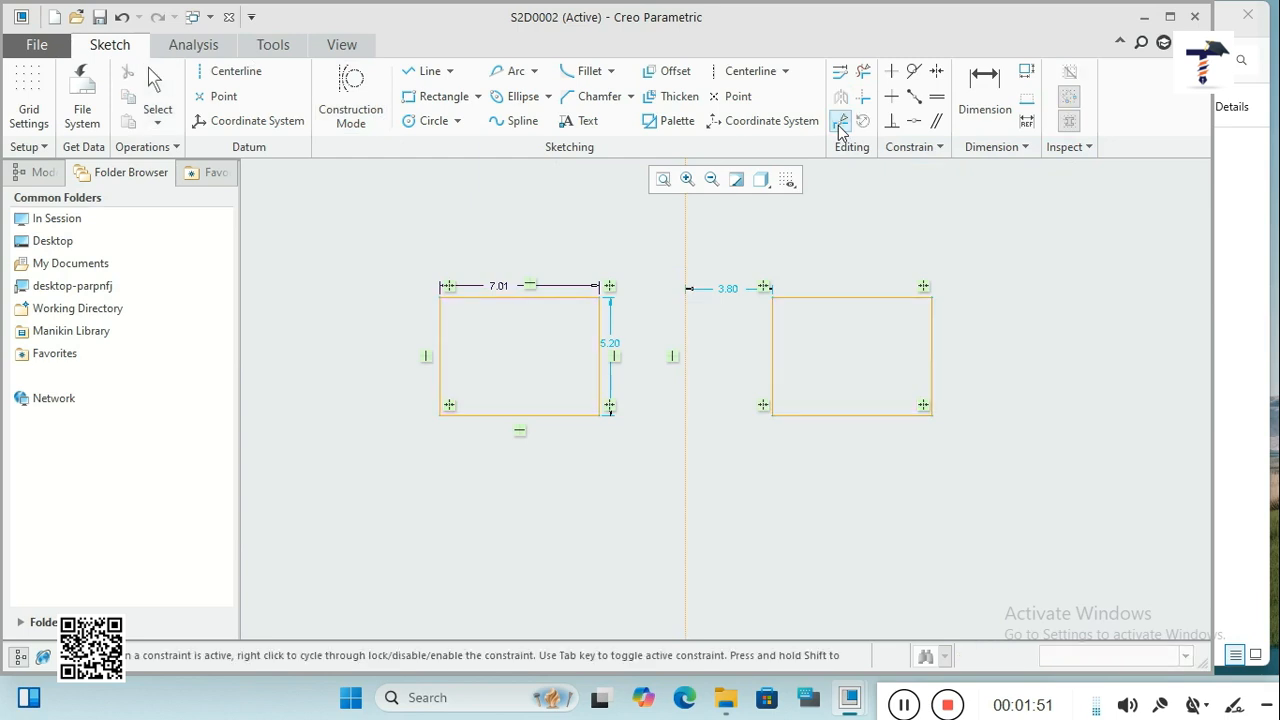
{"action": "left_click", "coordinate": [506, 300]}
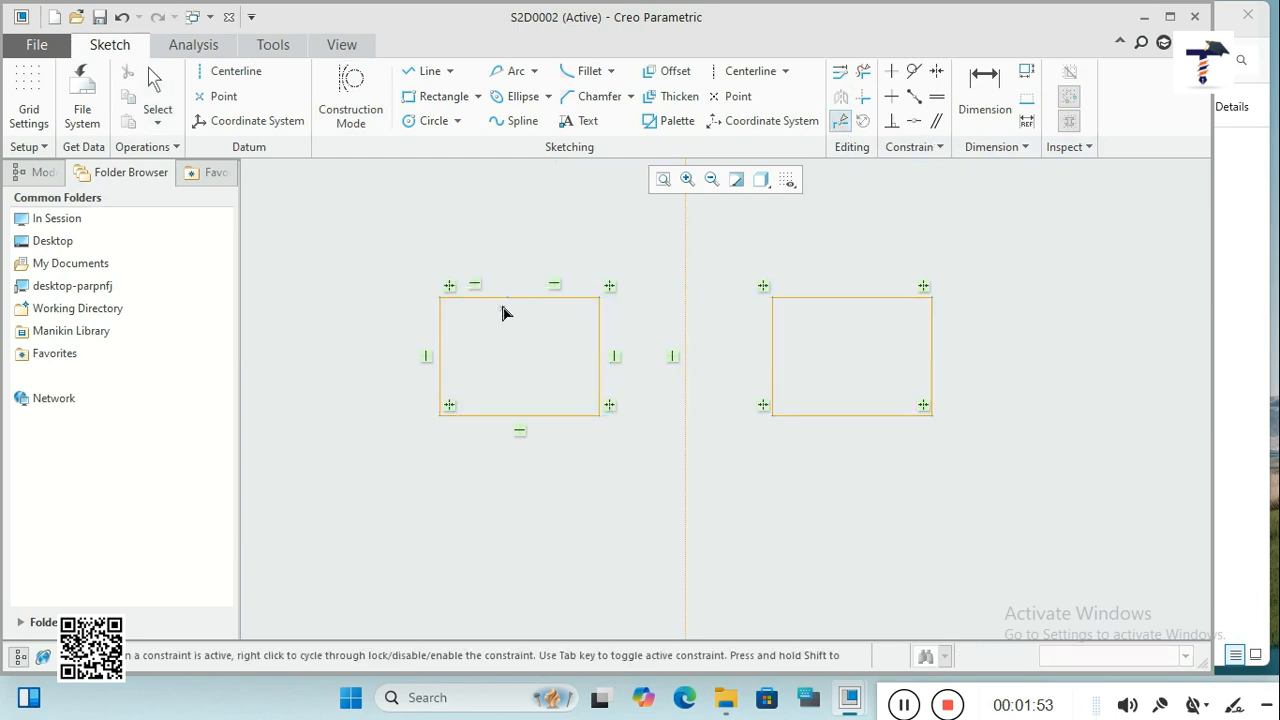
{"action": "middle_click", "coordinate": [554, 477]}
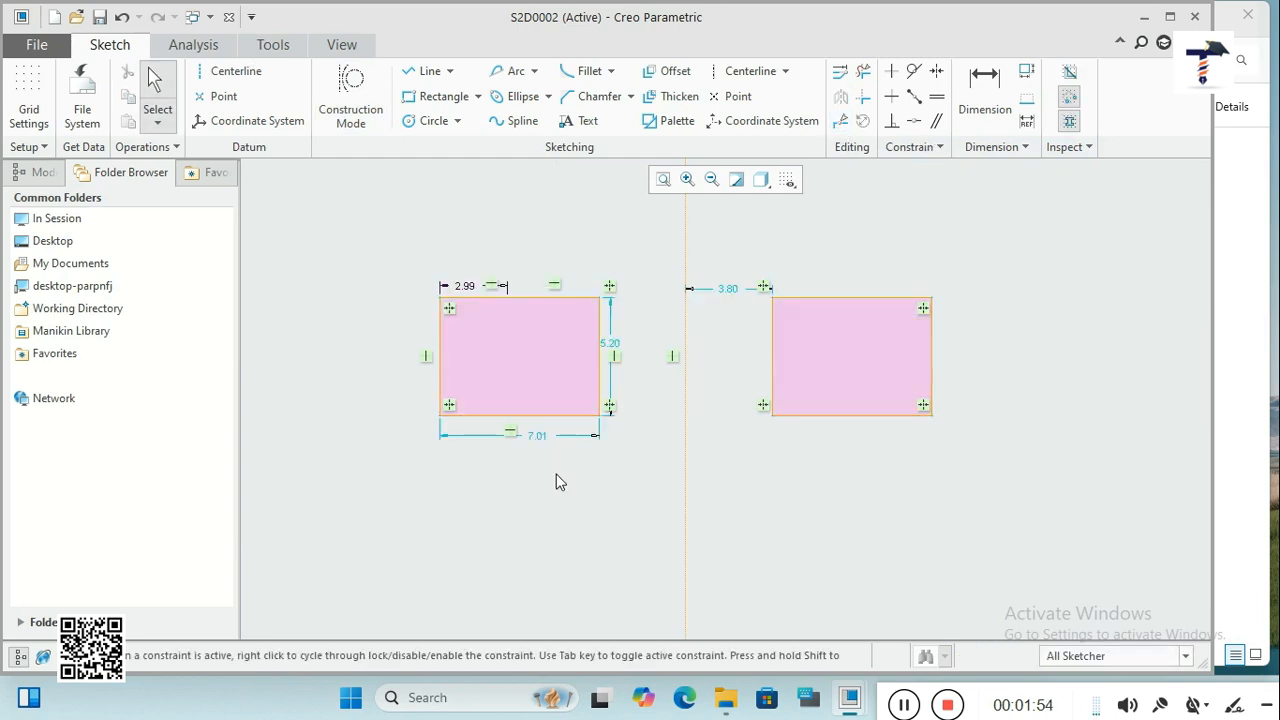
Delete the longer segment of the divided upper edge of the original rectangle and undo the deletion.
{"action": "left_click", "coordinate": [490, 298]}
{"action": "left_click", "coordinate": [535, 297]}
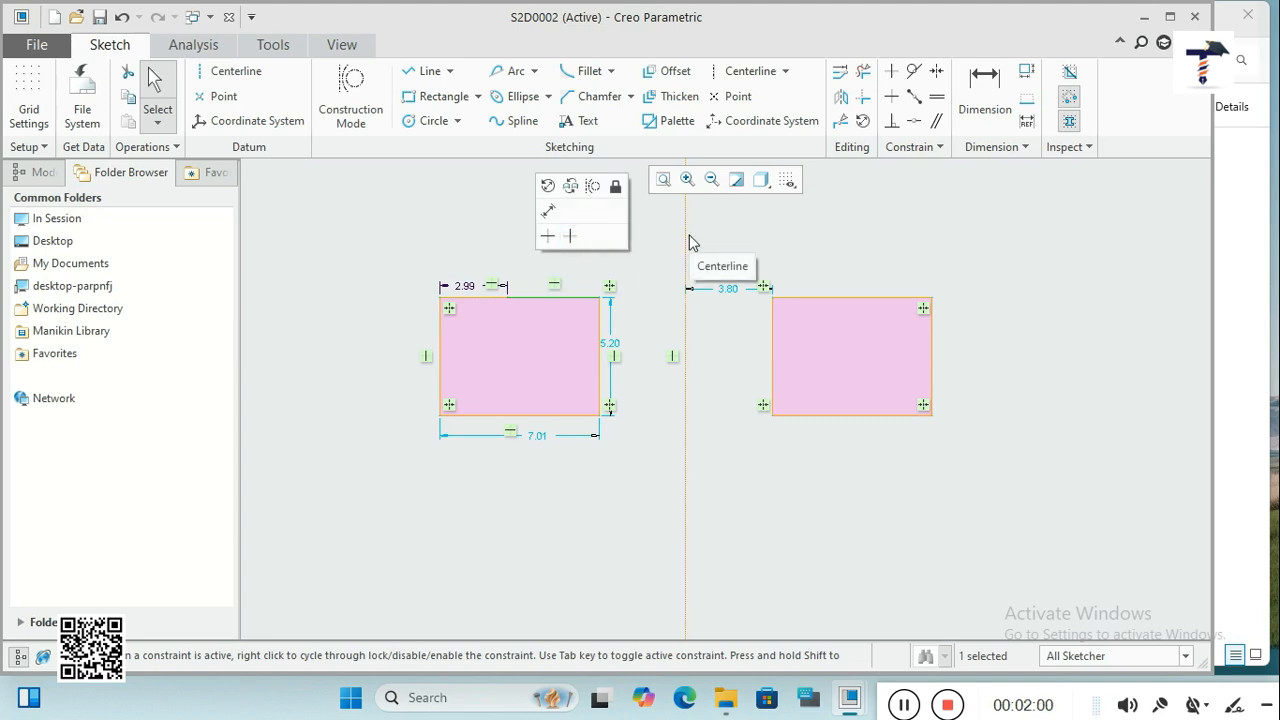
{"action": "key", "text": "Delete"}
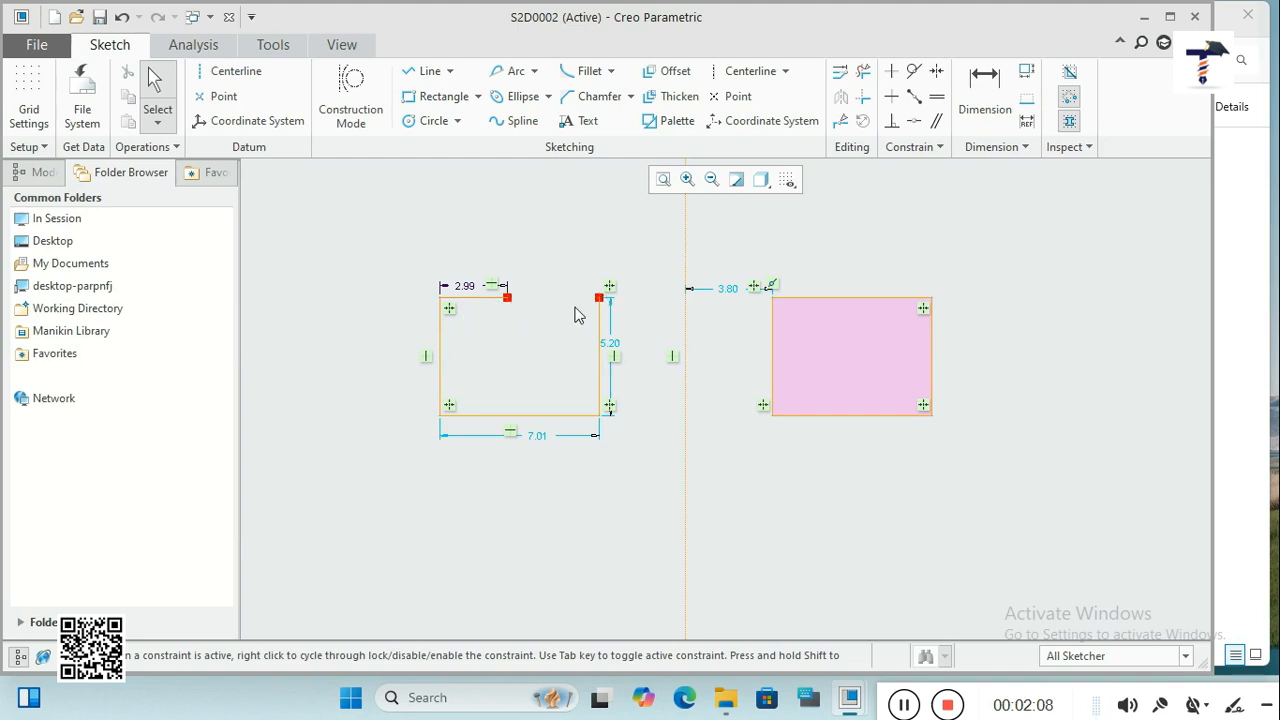
{"action": "left_click", "coordinate": [121, 17]}
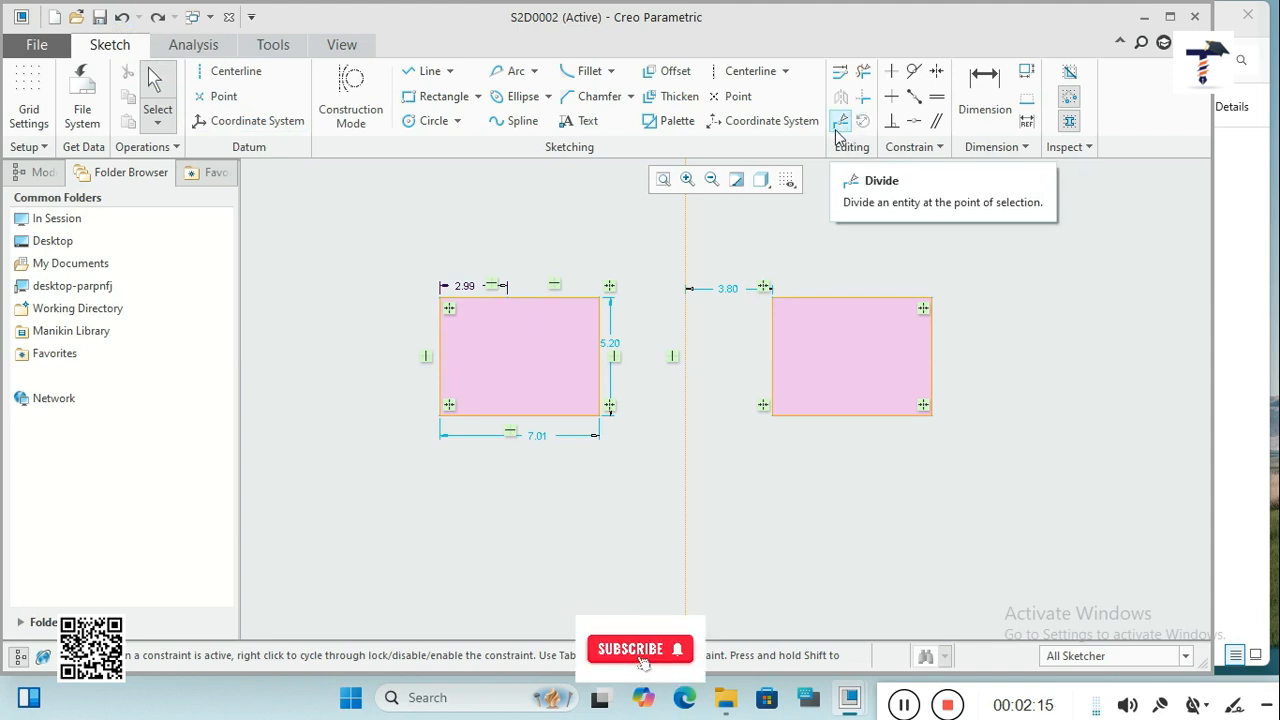
Trim away the lower edge of the original rectangle with Delete Segment and undo the trim.
{"action": "left_click", "coordinate": [866, 73]}
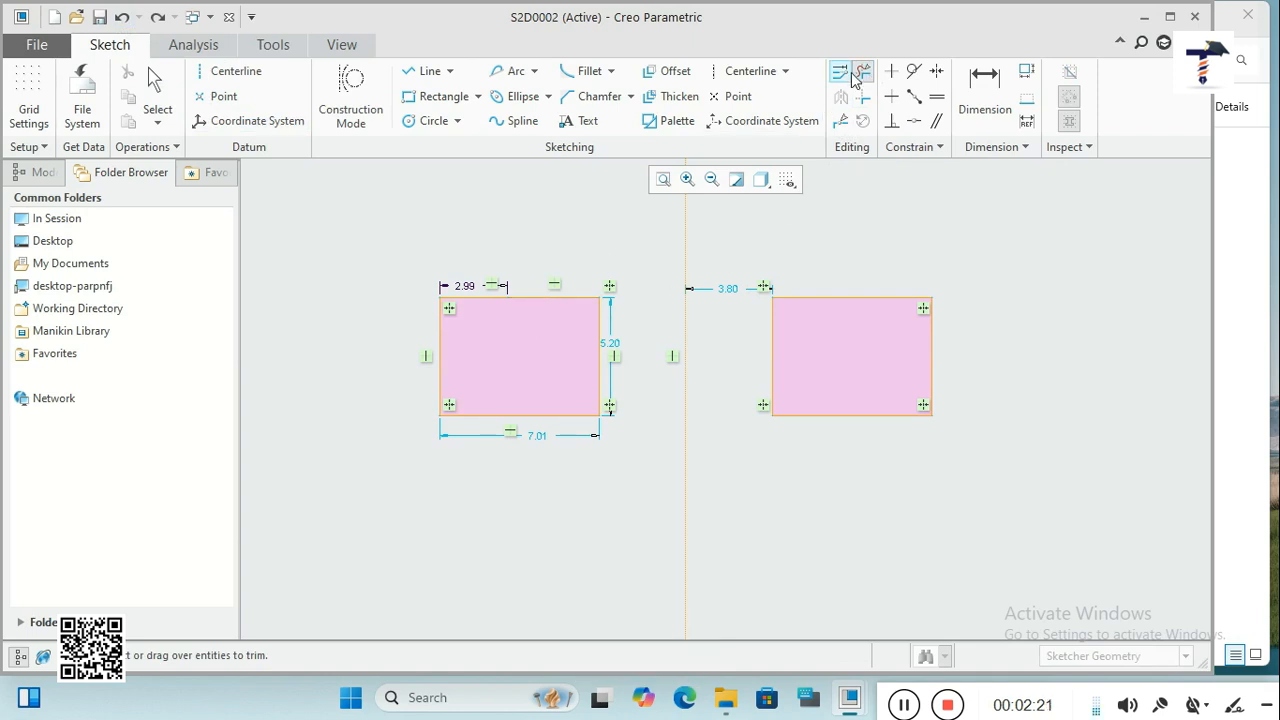
{"action": "left_click", "coordinate": [518, 419]}
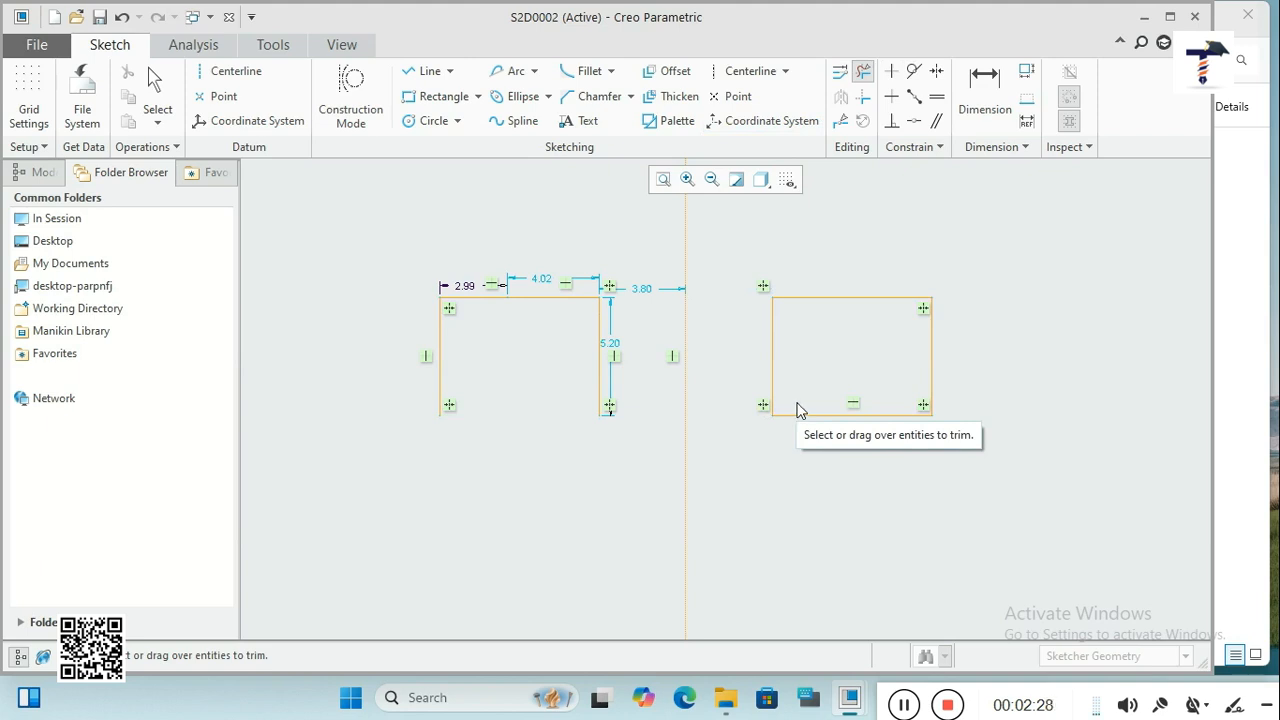
{"action": "left_click", "coordinate": [121, 17]}
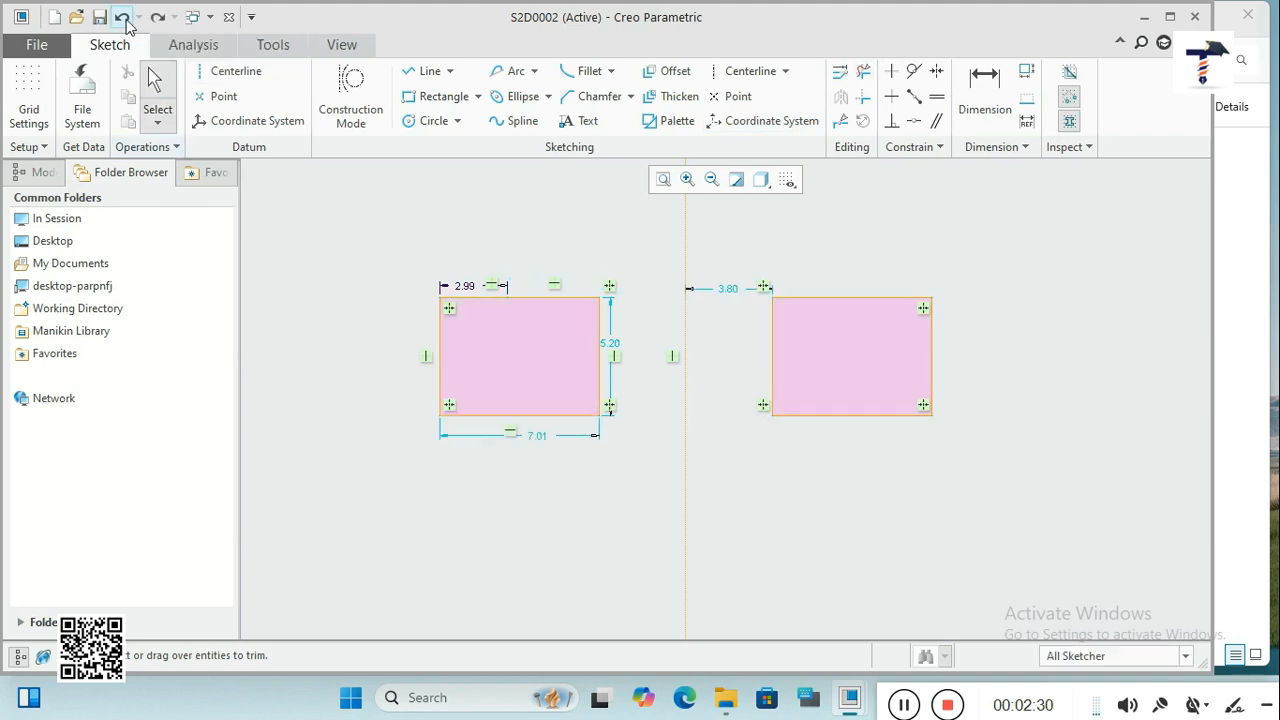
Sketch a three-segment line chain left of the original rectangle: two crossing diagonals joined by a vertical line about 6.4 long.
{"action": "left_click", "coordinate": [866, 99]}
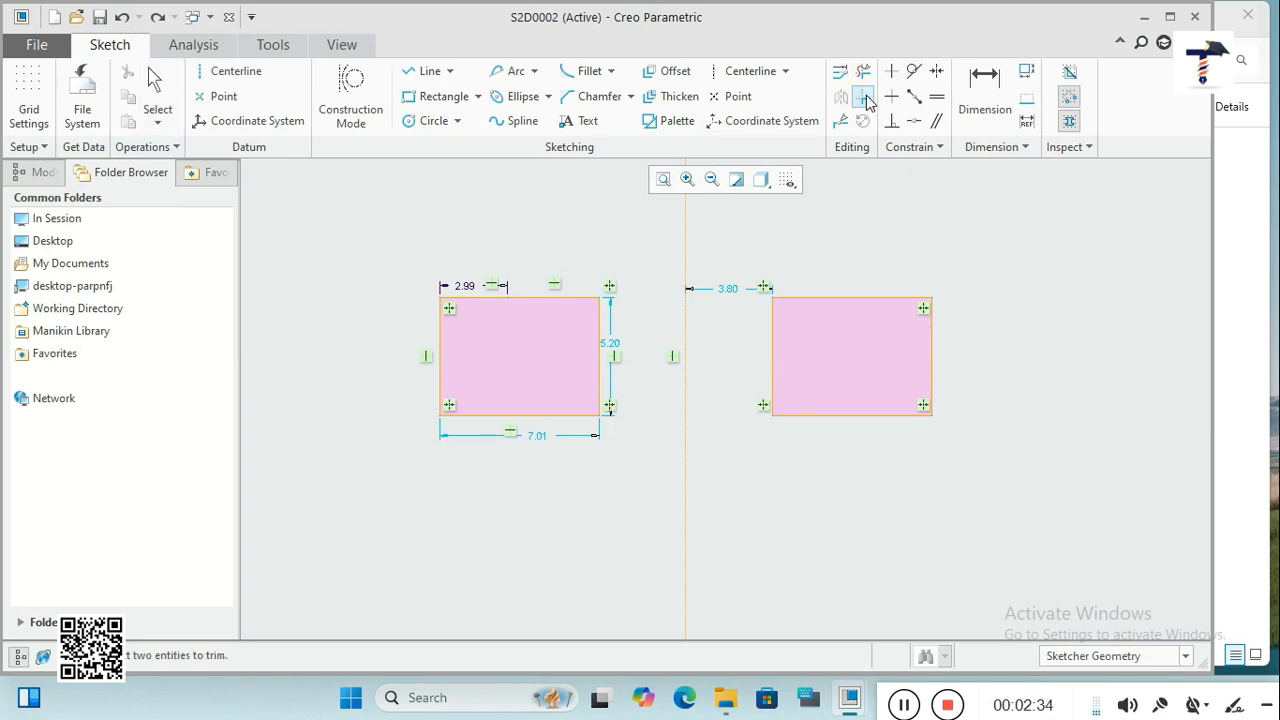
{"action": "left_click", "coordinate": [425, 71]}
{"action": "left_click", "coordinate": [305, 252]}
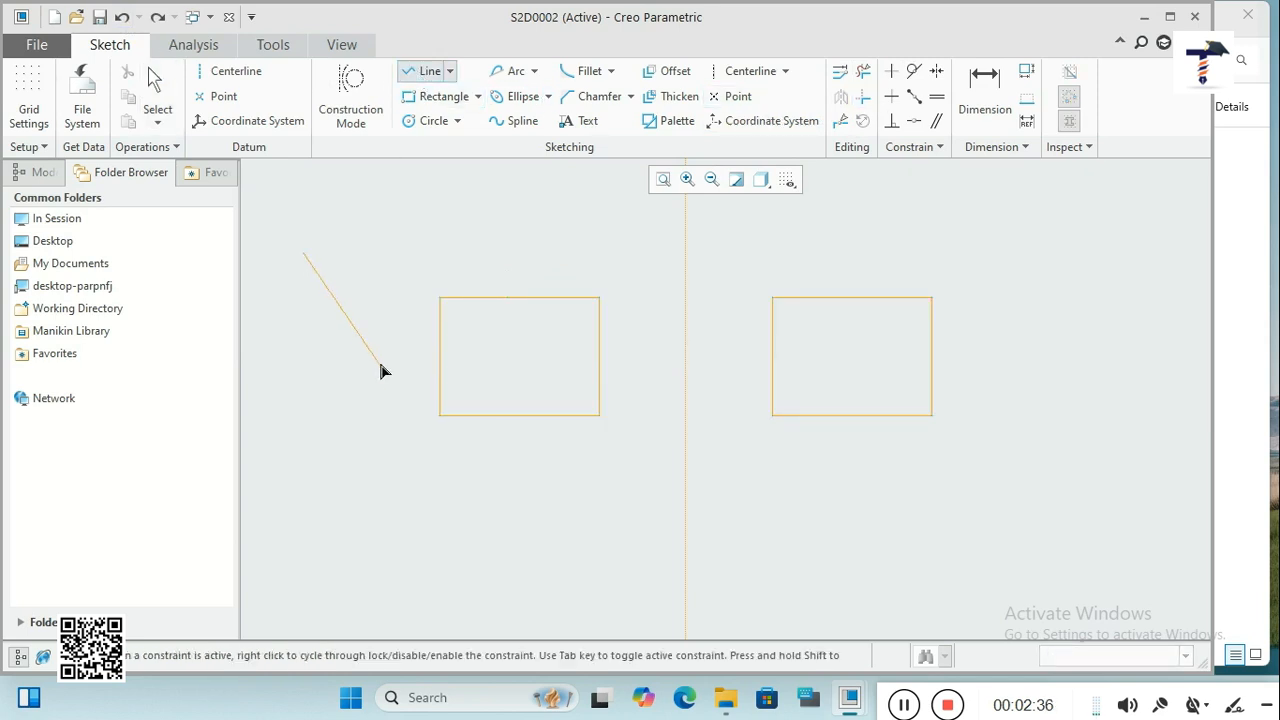
{"action": "left_click", "coordinate": [394, 407]}
{"action": "left_click", "coordinate": [394, 262]}
{"action": "left_click", "coordinate": [305, 375]}
{"action": "middle_click", "coordinate": [349, 424]}
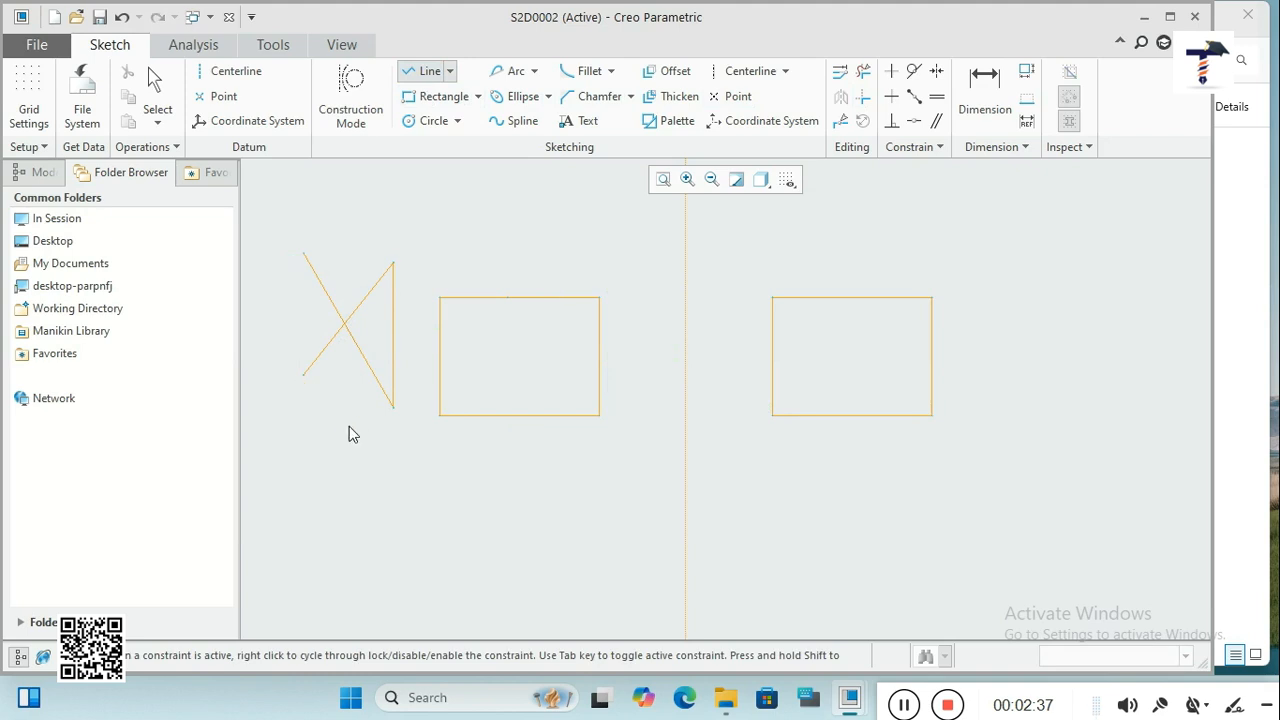
{"action": "middle_click", "coordinate": [349, 434]}
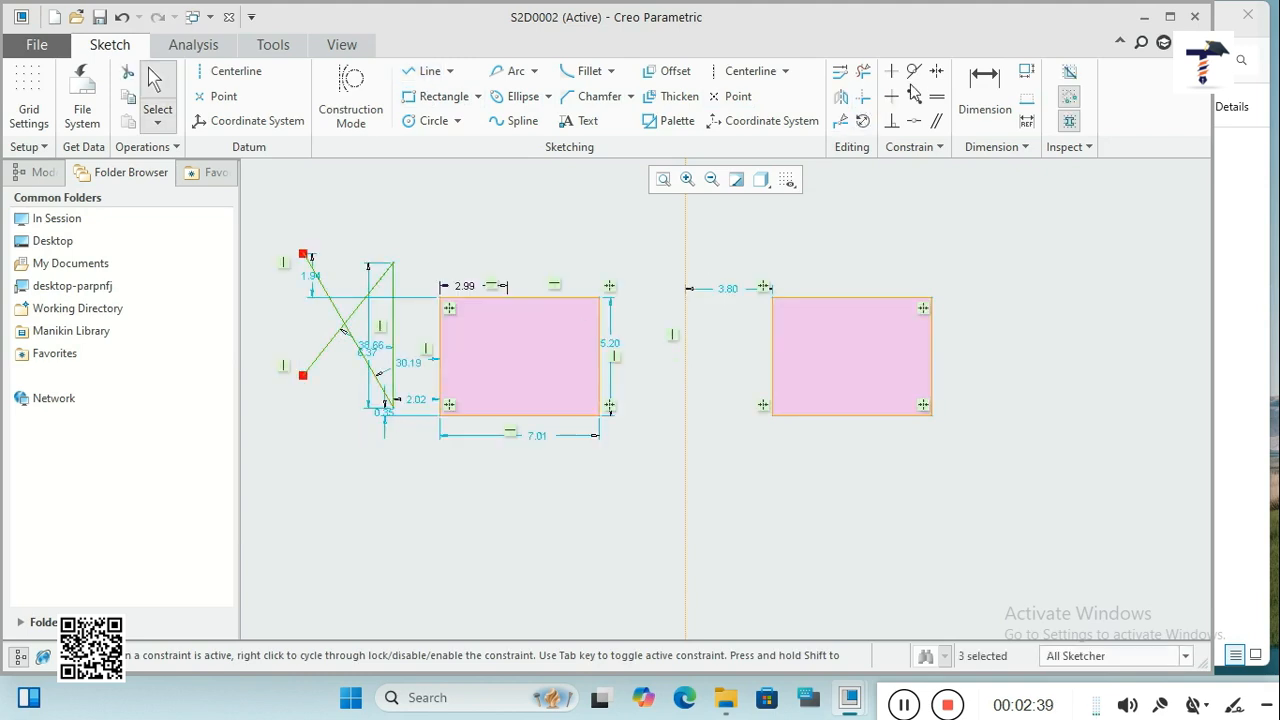
Trim the two crossing diagonals to their intersection with the Corner tool, keeping the sides nearest the vertical line, and undo it.
{"action": "left_click", "coordinate": [864, 97]}
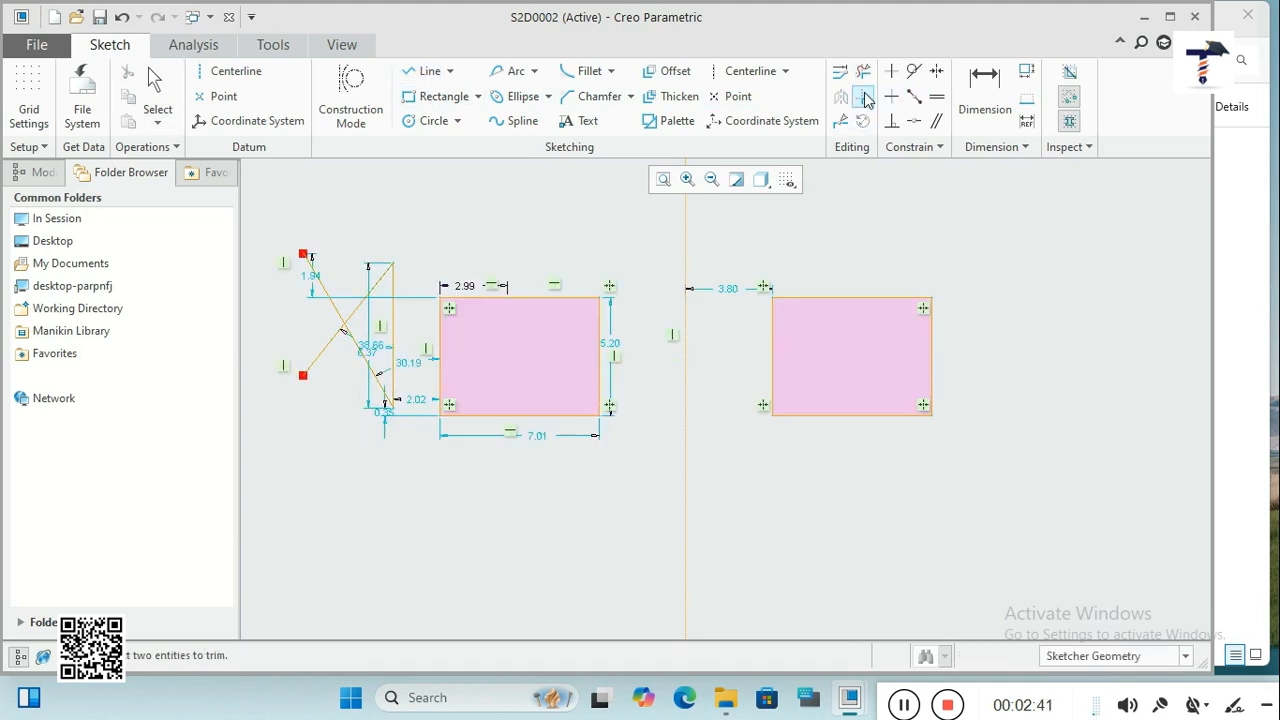
{"action": "left_click", "coordinate": [358, 352]}
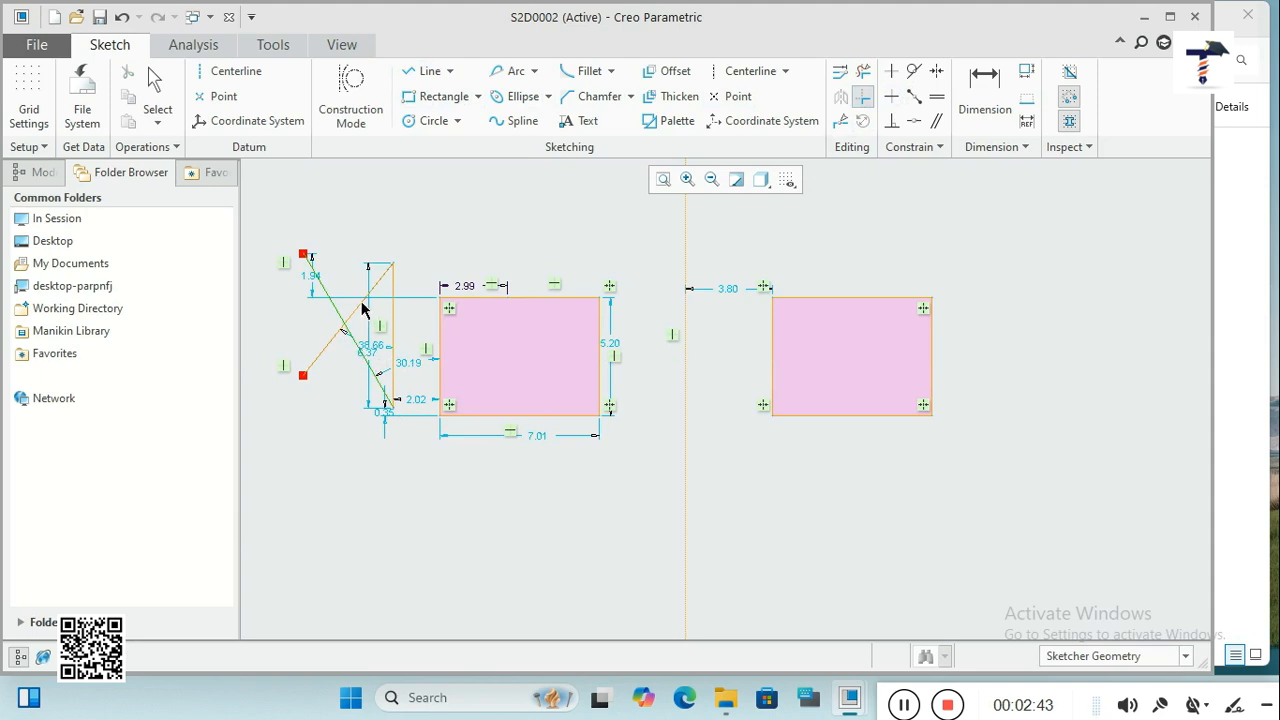
{"action": "left_click", "coordinate": [362, 305]}
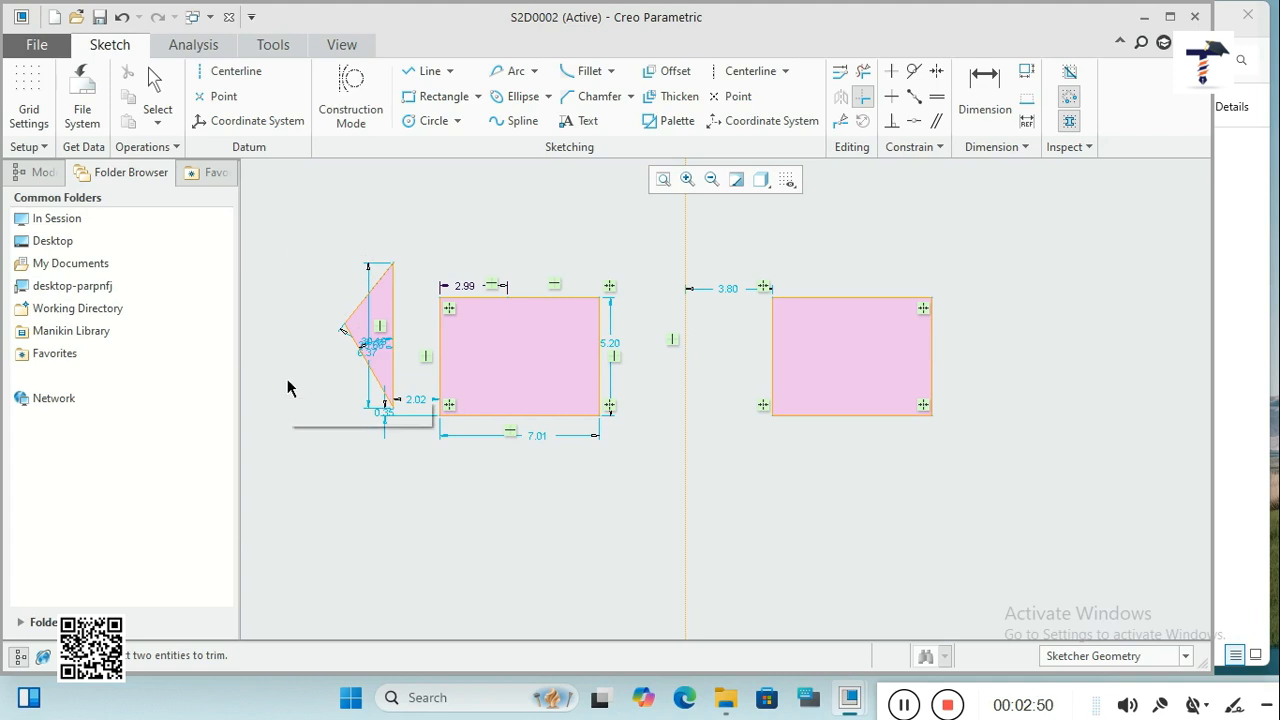
{"action": "left_click", "coordinate": [121, 17]}
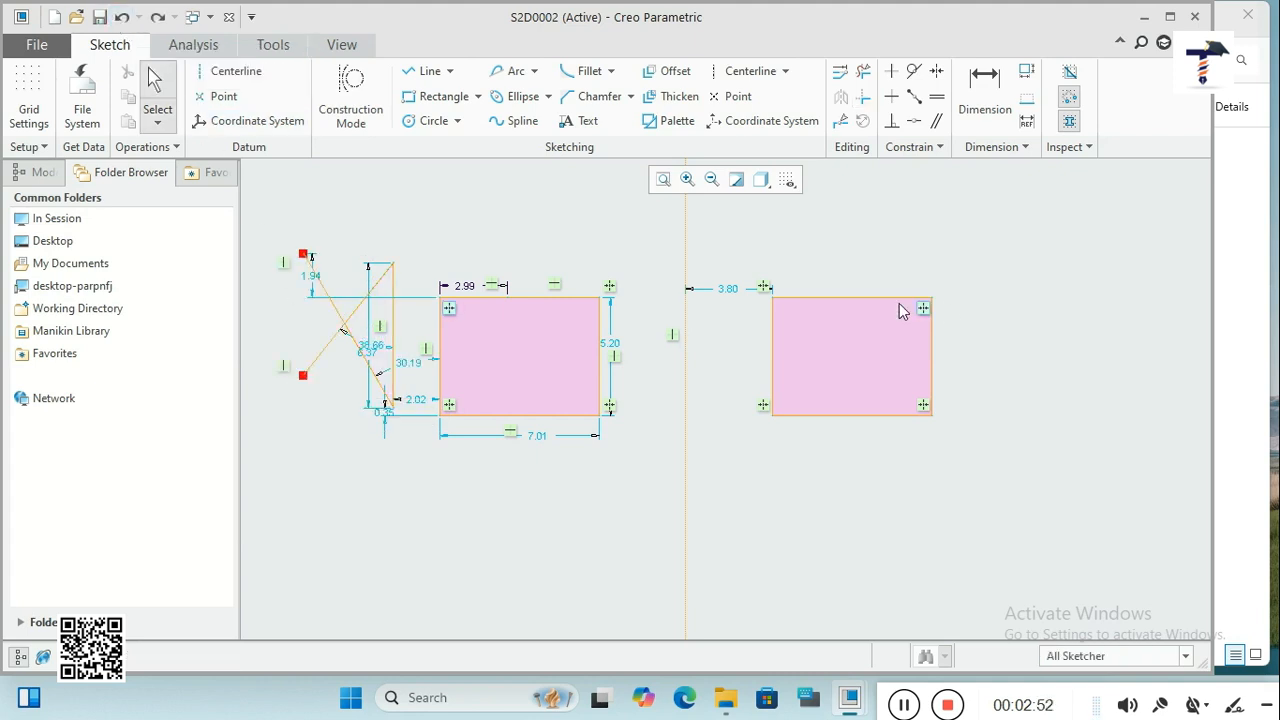
Sketch a smaller rectangle below the mirrored rectangle on the right of the centerline.
{"action": "left_click", "coordinate": [440, 97]}
{"action": "left_click", "coordinate": [830, 466]}
{"action": "left_click", "coordinate": [950, 557]}
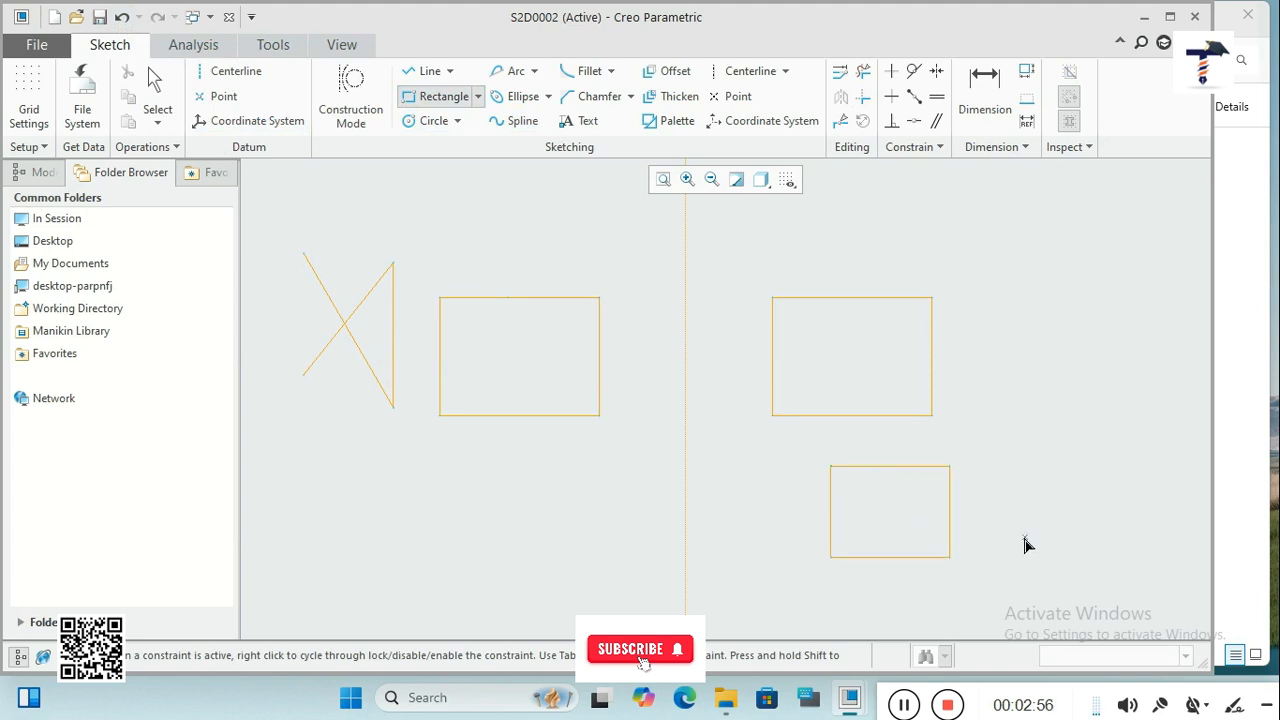
Try Rotate Resize on the small lower rectangle, moving it about 5.63 across and 7.93 up and rotating it 45°, and cancel it.
{"action": "middle_click", "coordinate": [1025, 545]}
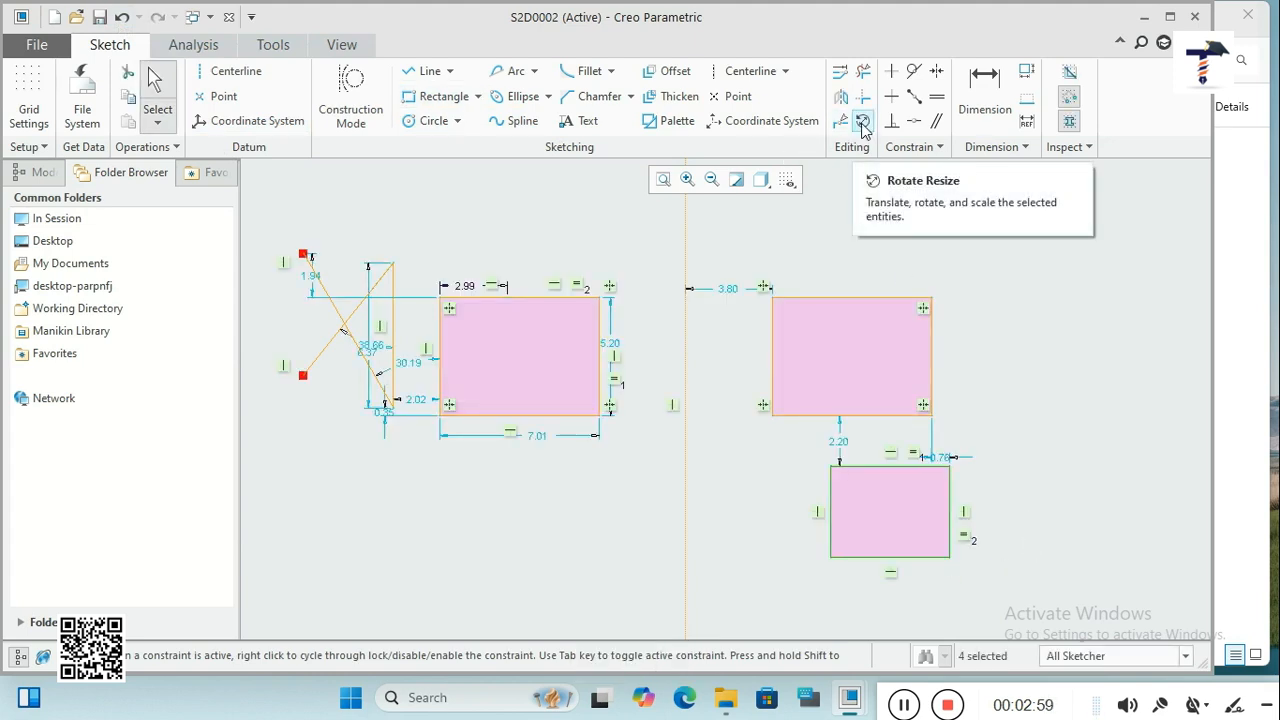
{"action": "left_click_drag", "start_coordinate": [808, 453], "coordinate": [1014, 594]}
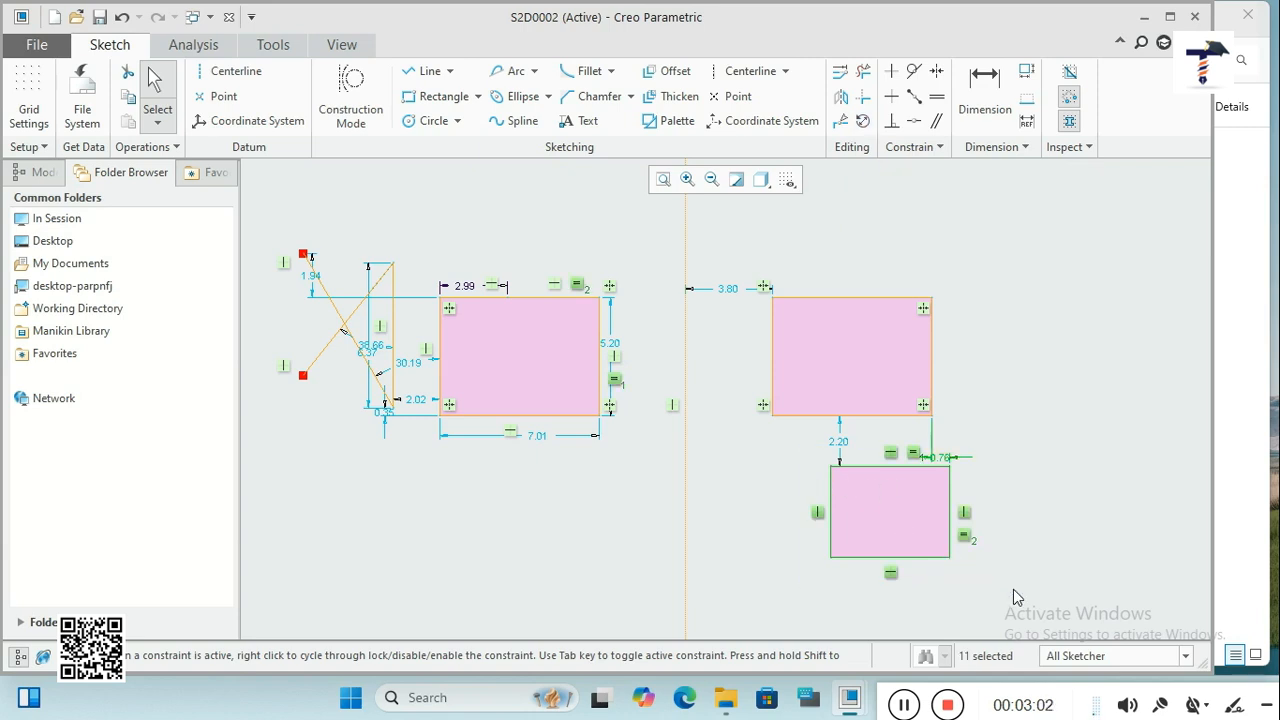
{"action": "left_click", "coordinate": [862, 121]}
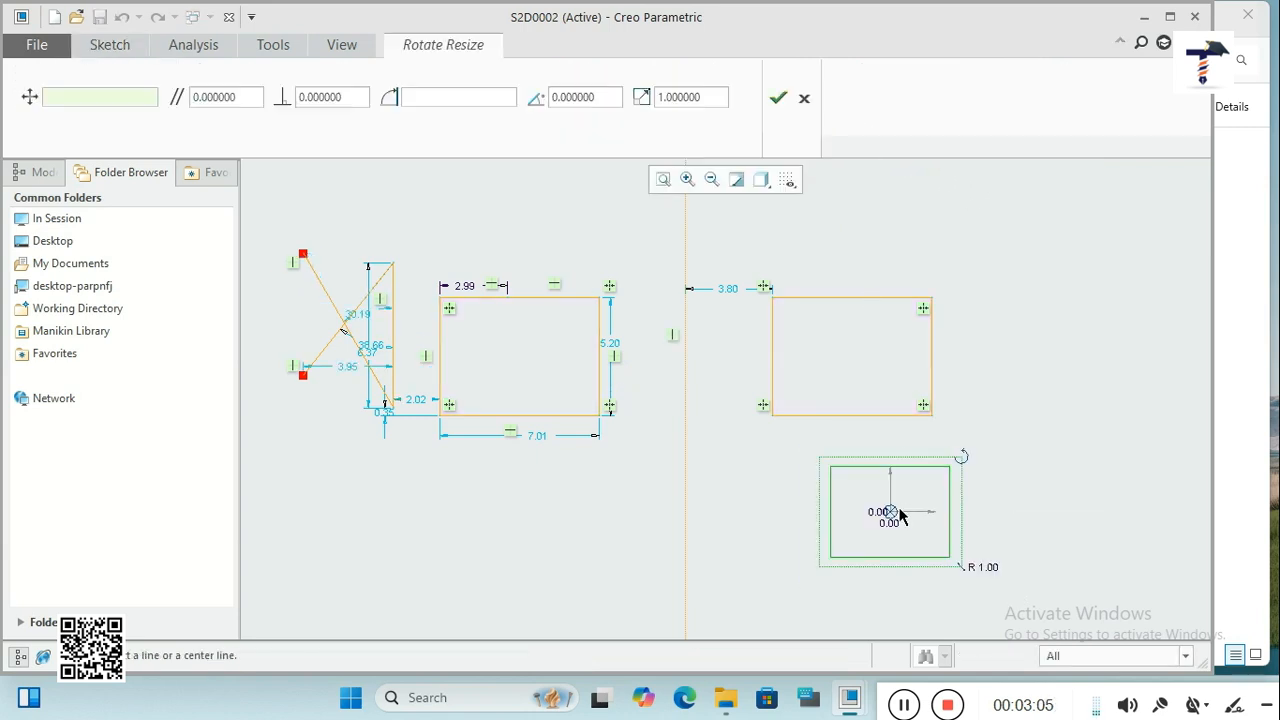
{"action": "left_click_drag", "start_coordinate": [890, 512], "coordinate": [1018, 331]}
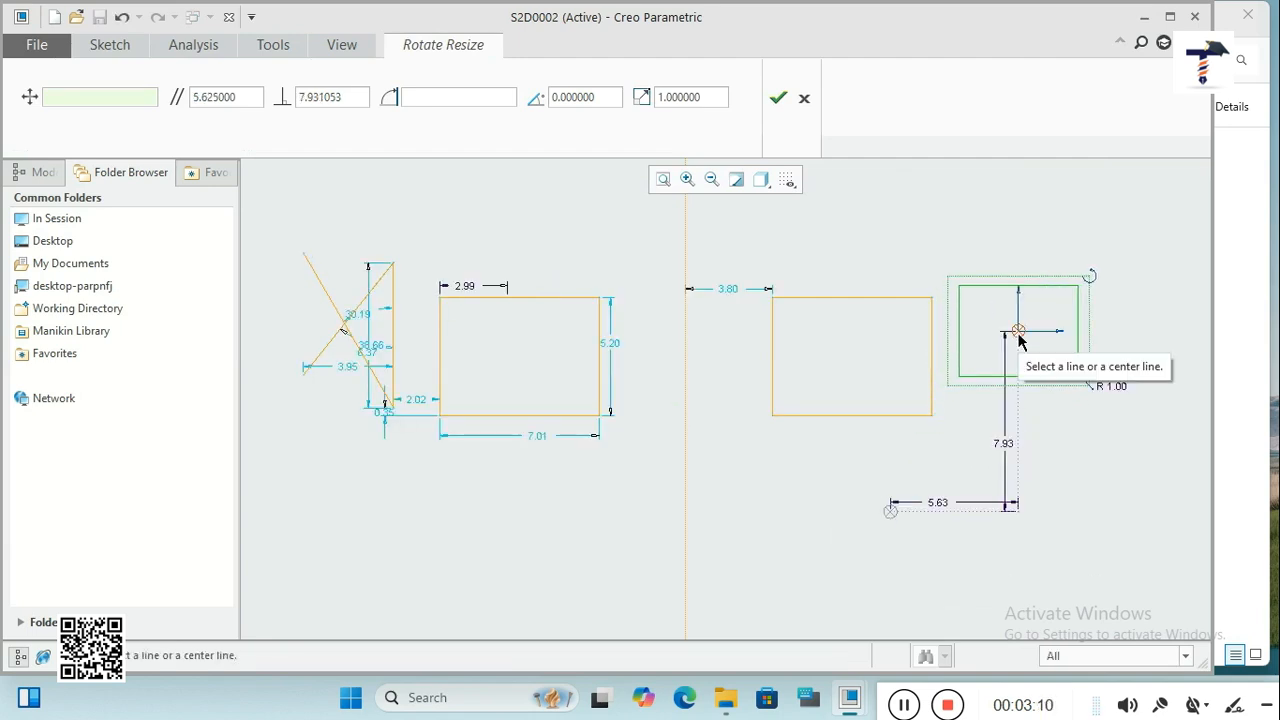
{"action": "left_click_drag", "start_coordinate": [1089, 386], "coordinate": [1069, 411]}
{"action": "left_click_drag", "start_coordinate": [1089, 277], "coordinate": [1031, 246]}
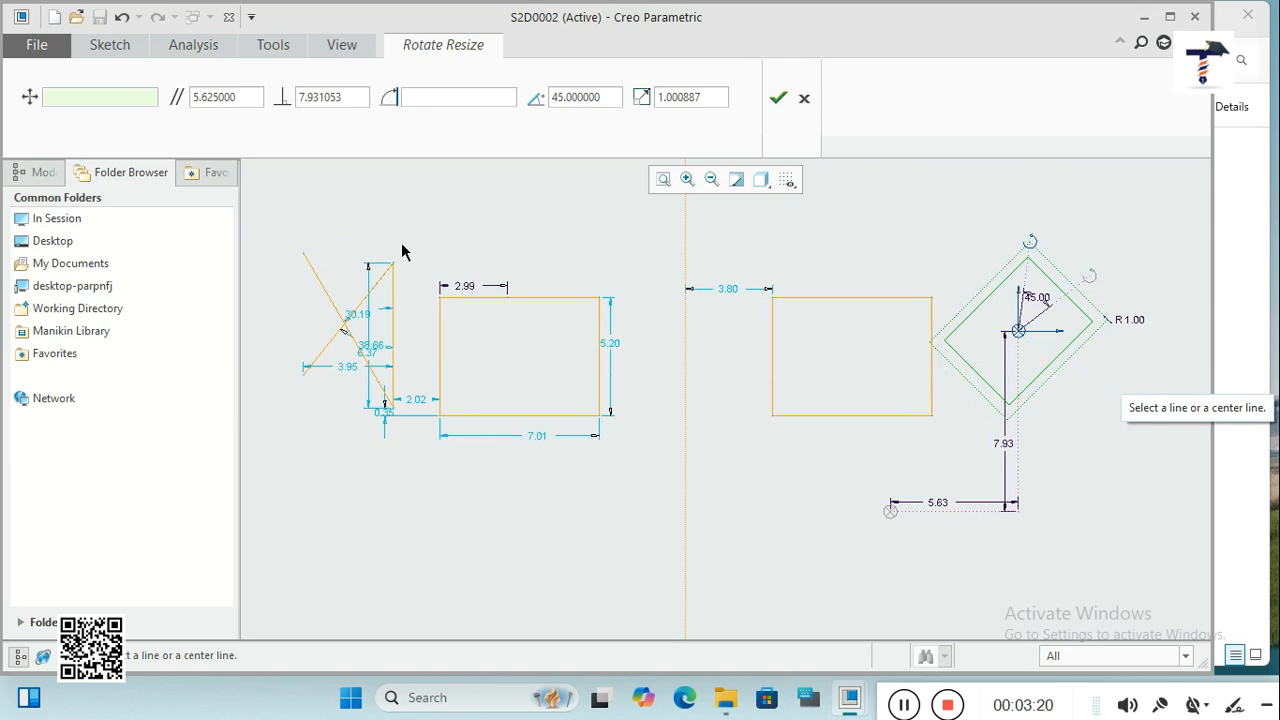
{"action": "left_click", "coordinate": [121, 17]}
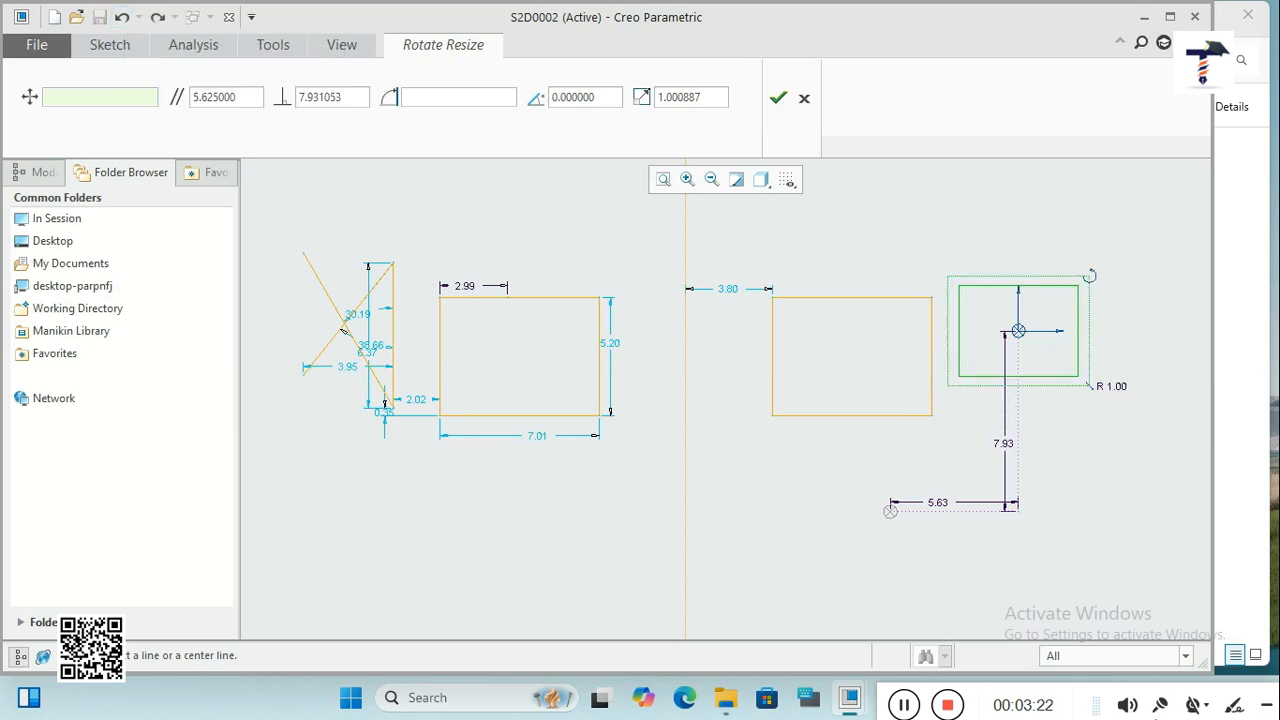
{"action": "left_click", "coordinate": [804, 97]}
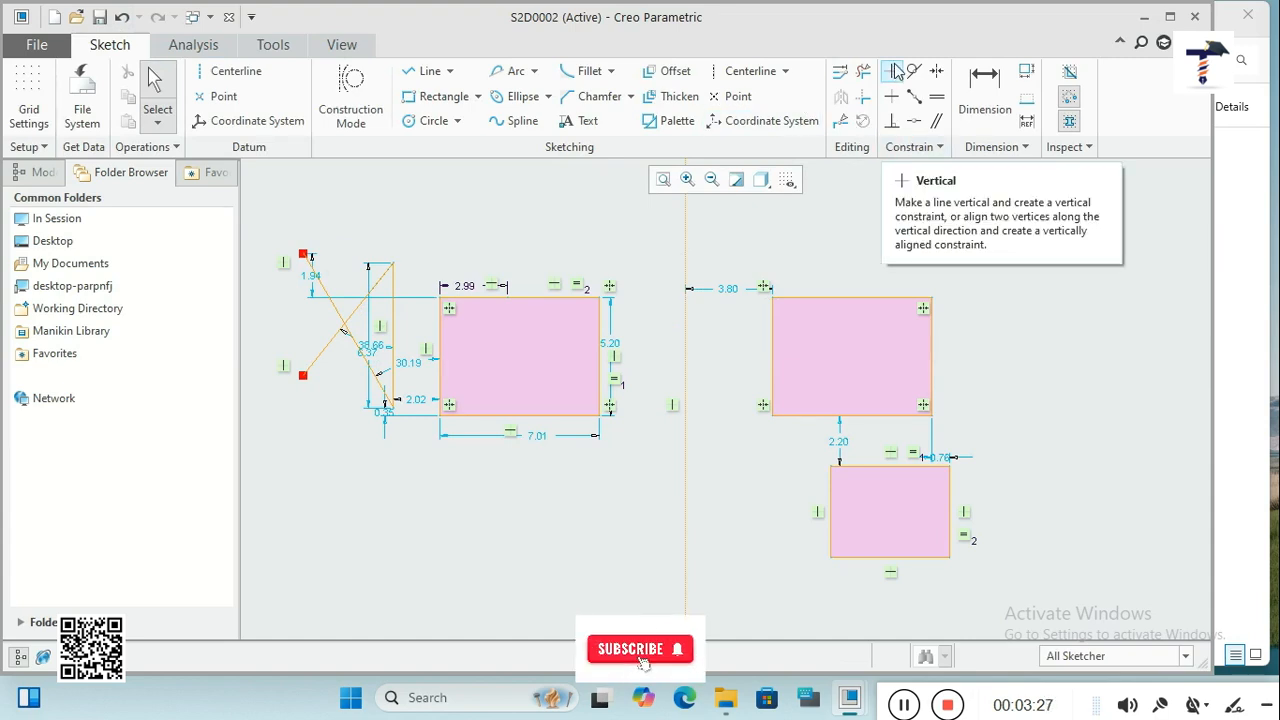
Sketch two separate lines: a gently rising one above the mirrored rectangle and a descending diagonal starting about 5.62 right of it.
{"action": "left_click", "coordinate": [429, 71]}
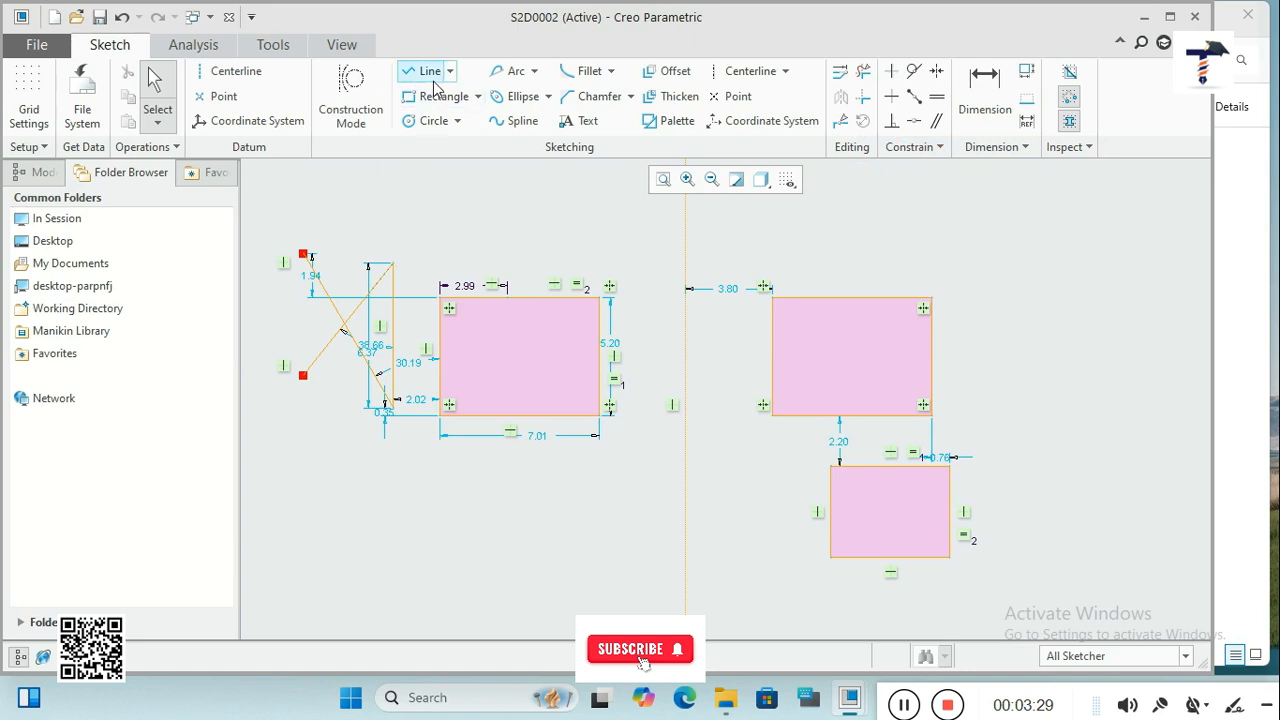
{"action": "scroll", "coordinate": [958, 385], "scroll_direction": "down", "scroll_amount": 2}
{"action": "left_click", "coordinate": [833, 290]}
{"action": "left_click", "coordinate": [977, 247]}
{"action": "left_click", "coordinate": [1026, 268]}
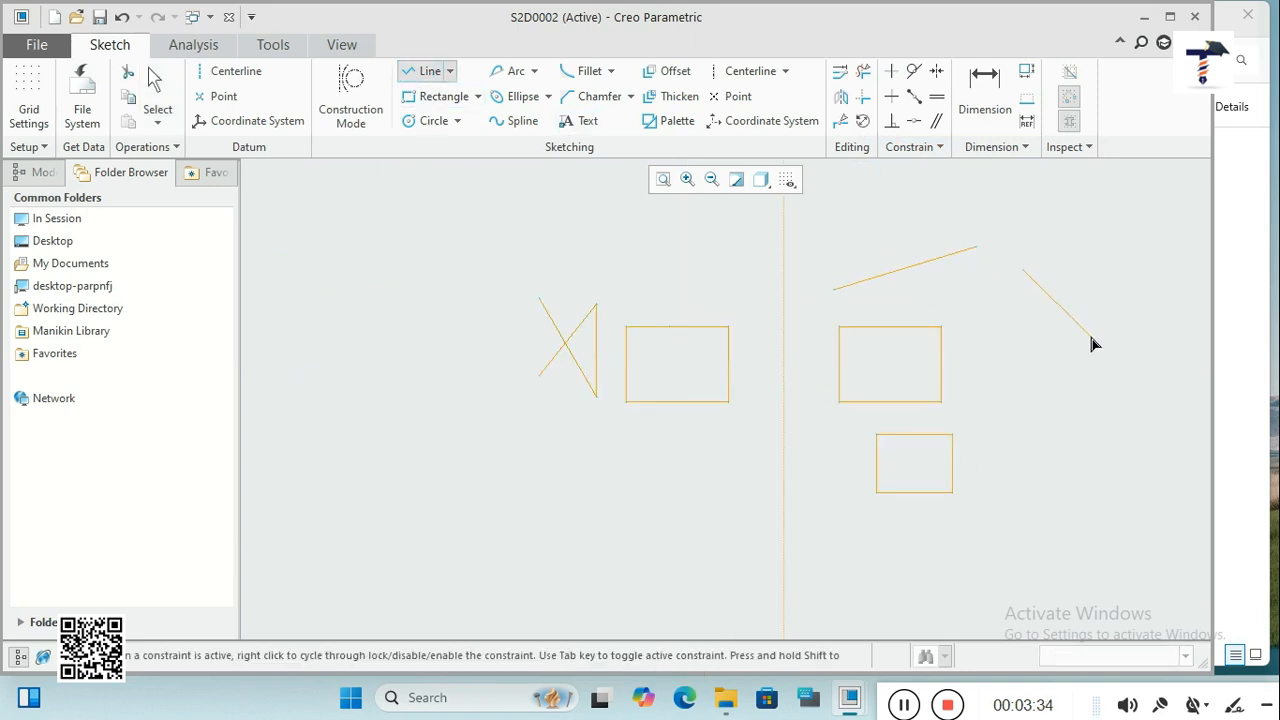
{"action": "left_click", "coordinate": [1108, 362]}
{"action": "middle_click", "coordinate": [1086, 411]}
Sketch a circle about 4.73 in diameter above the rising line, centered about 5.56 right of the centerline.
{"action": "left_click", "coordinate": [432, 121]}
{"action": "left_click", "coordinate": [864, 222]}
{"action": "left_click", "coordinate": [893, 207]}
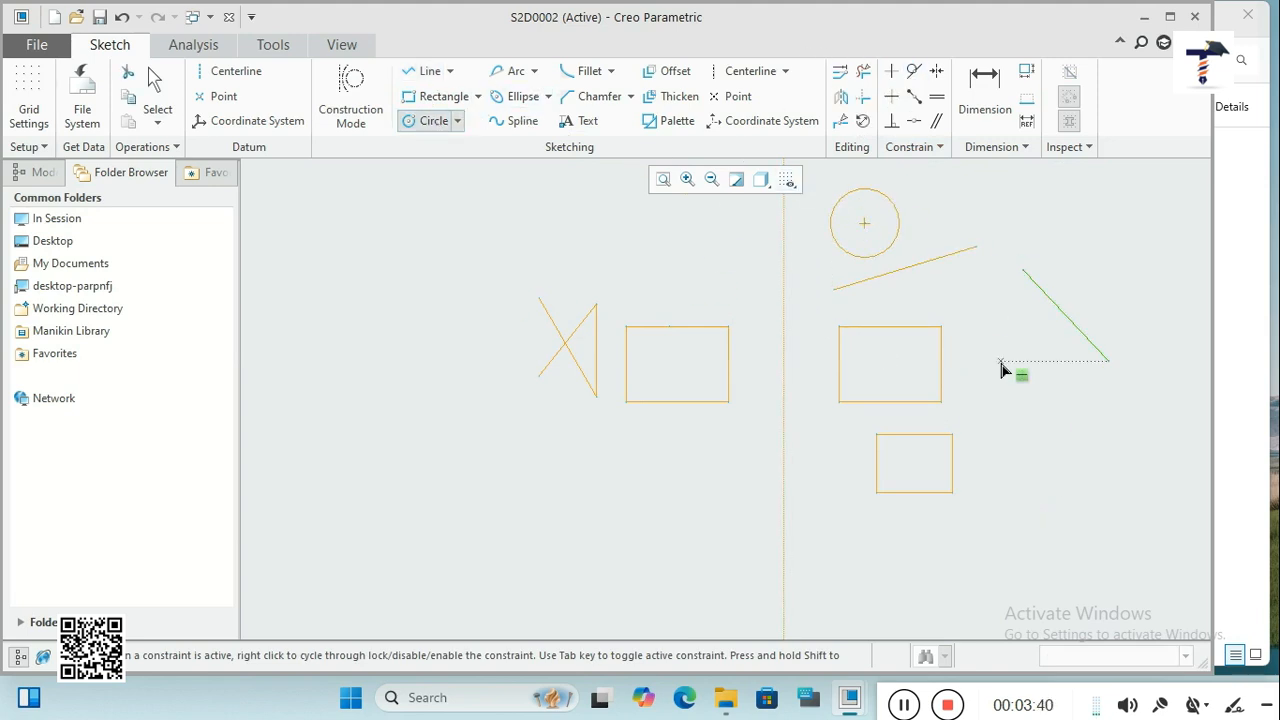
{"action": "middle_click", "coordinate": [1006, 369]}
Apply a Vertical constraint to the rising line below the circle and undo it.
{"action": "scroll", "coordinate": [1135, 237], "scroll_direction": "down", "scroll_amount": 1}
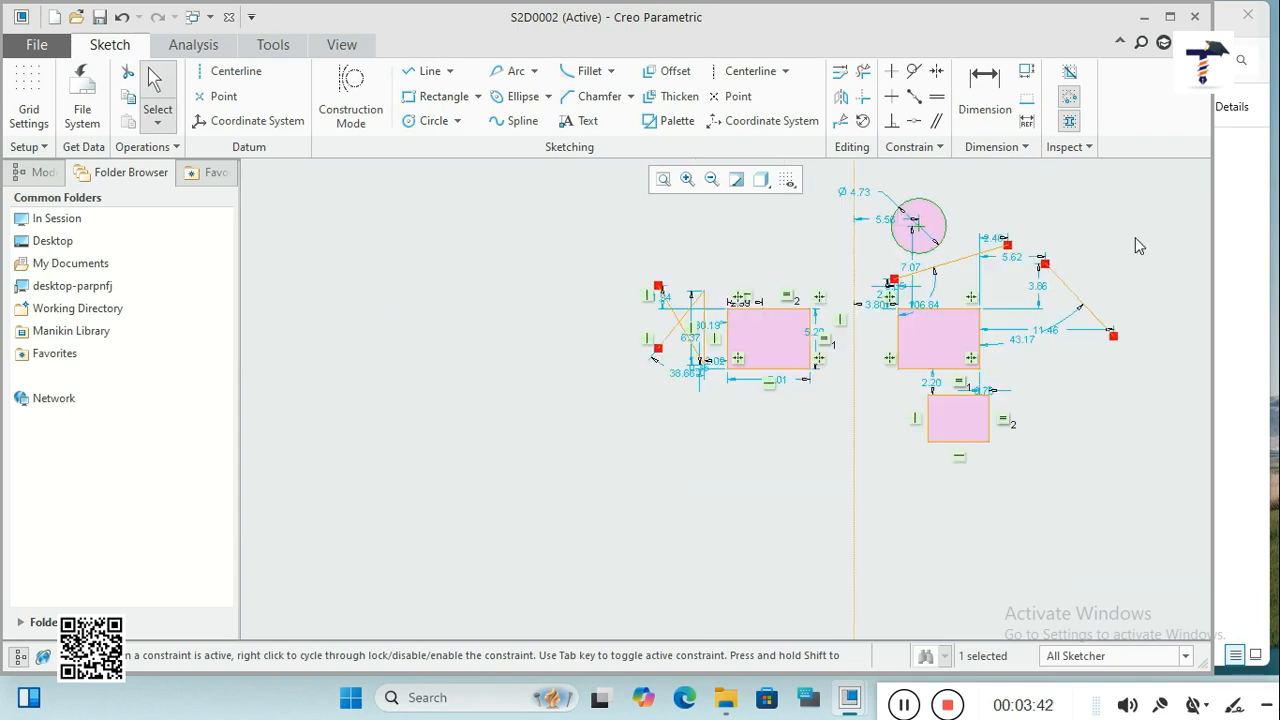
{"action": "scroll", "coordinate": [1133, 238], "scroll_direction": "up", "scroll_amount": 4}
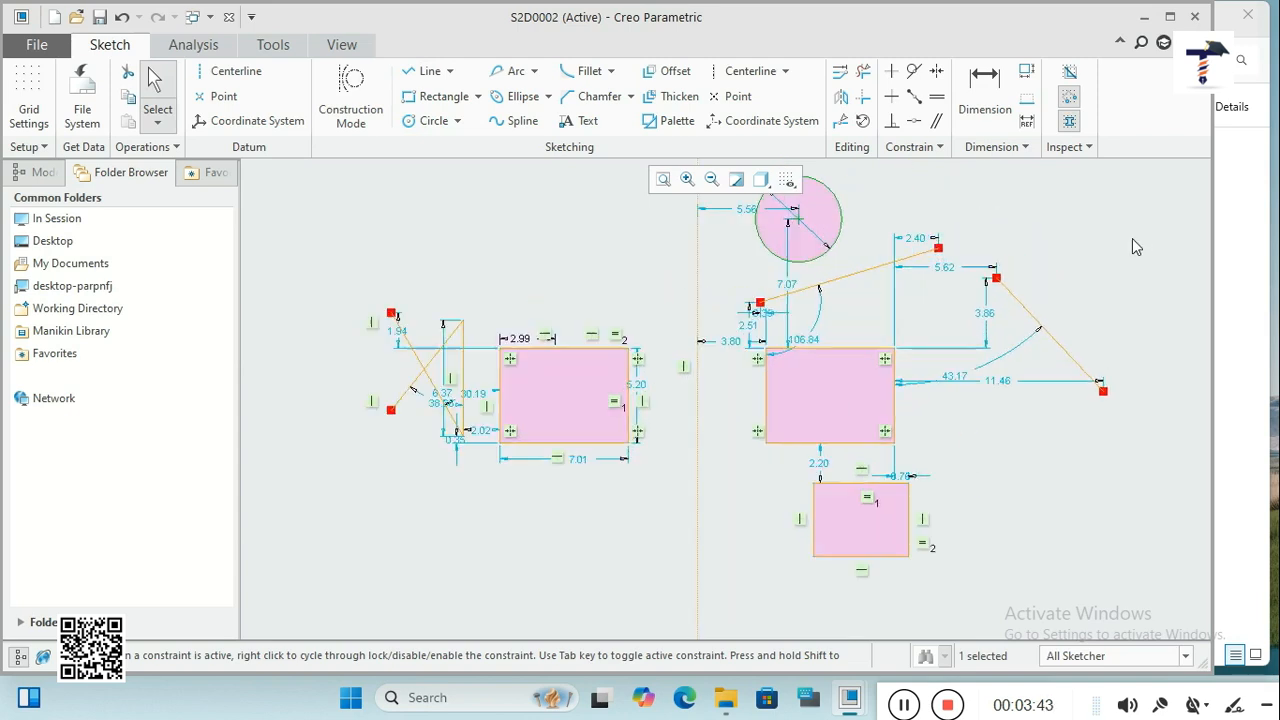
{"action": "scroll", "coordinate": [1131, 239], "scroll_direction": "down", "scroll_amount": 3}
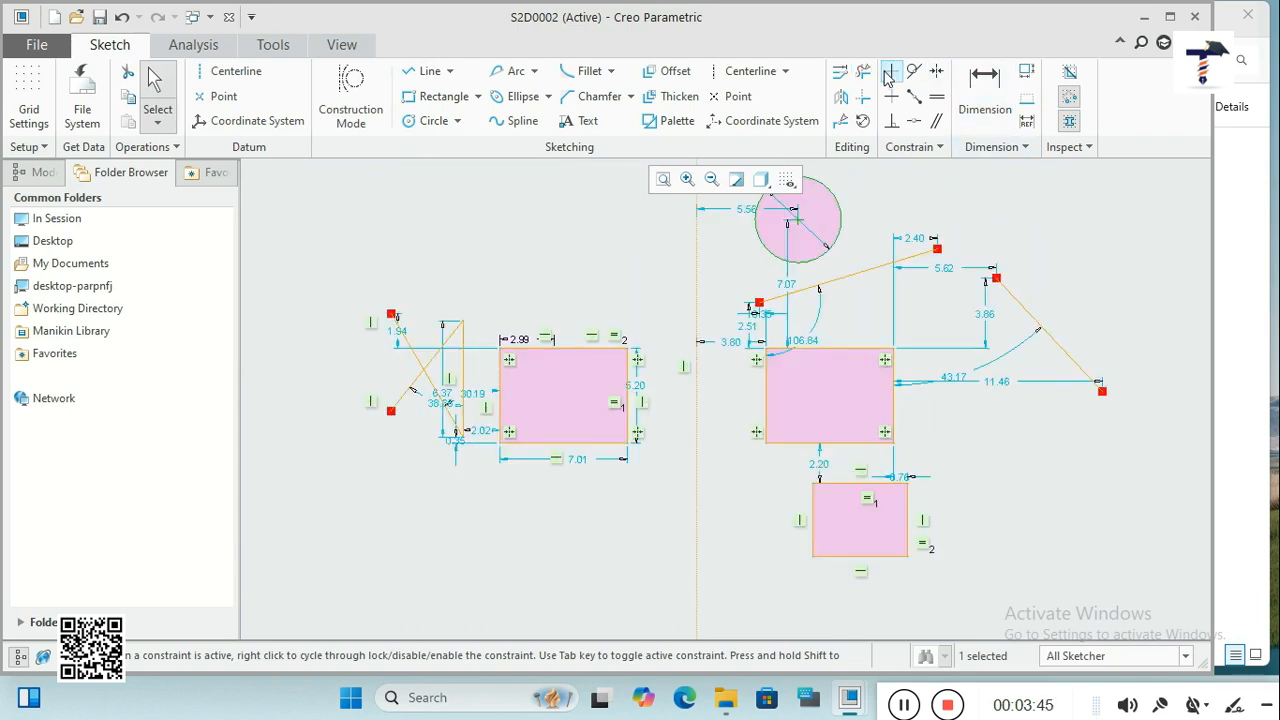
{"action": "mouse_move", "coordinate": [968, 330]}
{"action": "middle_mouse_down"}
{"action": "mouse_move", "coordinate": [809, 420]}
{"action": "mouse_move", "coordinate": [777, 416]}
{"action": "middle_mouse_up"}
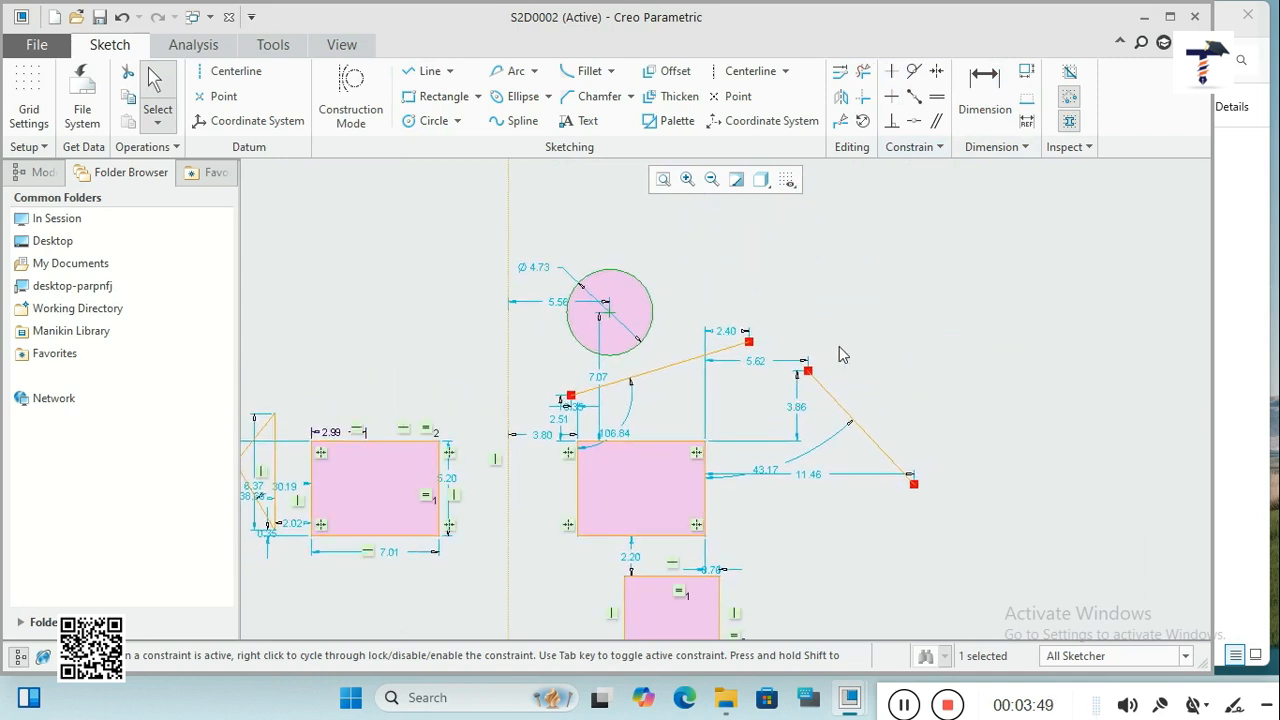
{"action": "mouse_move", "coordinate": [843, 352]}
{"action": "middle_mouse_down"}
{"action": "mouse_move", "coordinate": [951, 266]}
{"action": "mouse_move", "coordinate": [757, 369]}
{"action": "mouse_move", "coordinate": [934, 246]}
{"action": "mouse_move", "coordinate": [820, 346]}
{"action": "mouse_move", "coordinate": [925, 260]}
{"action": "mouse_move", "coordinate": [888, 268]}
{"action": "mouse_move", "coordinate": [886, 303]}
{"action": "mouse_move", "coordinate": [795, 385]}
{"action": "mouse_move", "coordinate": [723, 291]}
{"action": "mouse_move", "coordinate": [889, 257]}
{"action": "mouse_move", "coordinate": [980, 360]}
{"action": "mouse_move", "coordinate": [875, 415]}
{"action": "mouse_move", "coordinate": [749, 309]}
{"action": "mouse_move", "coordinate": [982, 280]}
{"action": "mouse_move", "coordinate": [809, 267]}
{"action": "mouse_move", "coordinate": [620, 366]}
{"action": "mouse_move", "coordinate": [951, 271]}
{"action": "mouse_move", "coordinate": [709, 363]}
{"action": "mouse_move", "coordinate": [934, 243]}
{"action": "mouse_move", "coordinate": [889, 280]}
{"action": "mouse_move", "coordinate": [759, 333]}
{"action": "mouse_move", "coordinate": [908, 257]}
{"action": "mouse_move", "coordinate": [864, 313]}
{"action": "middle_mouse_up"}
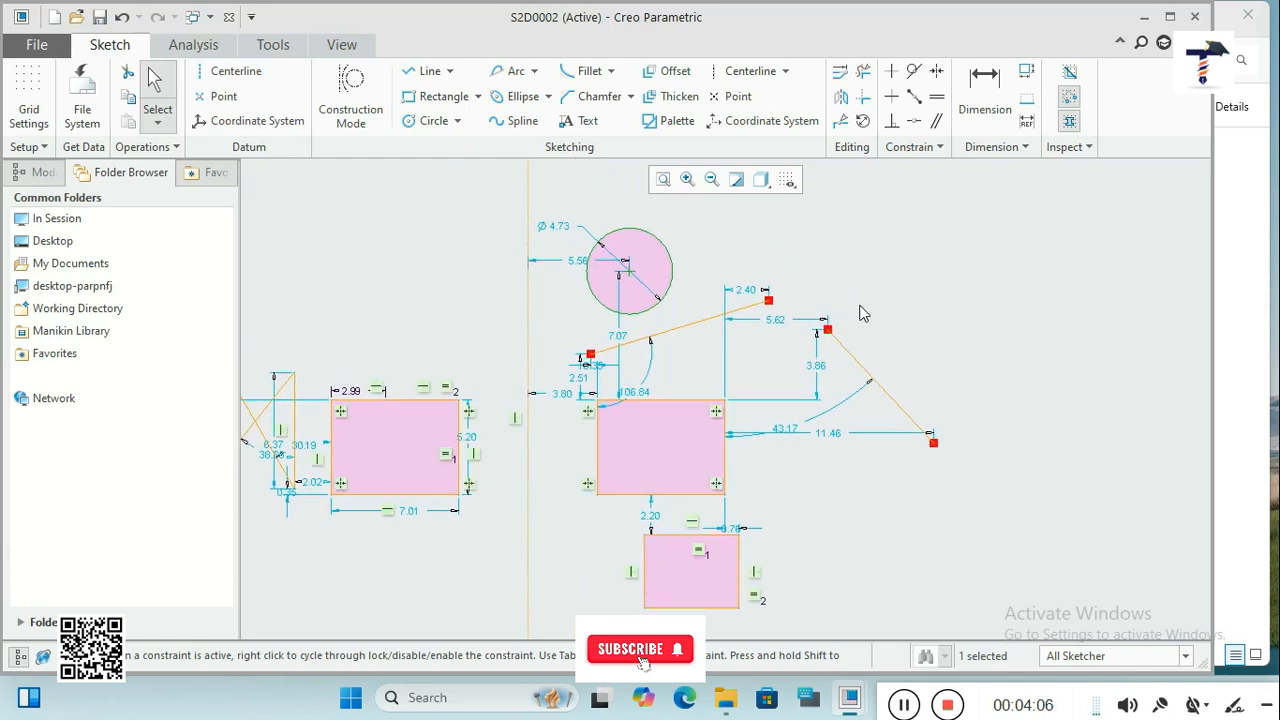
{"action": "mouse_move", "coordinate": [861, 295]}
{"action": "middle_mouse_down"}
{"action": "mouse_move", "coordinate": [921, 245]}
{"action": "mouse_move", "coordinate": [833, 346]}
{"action": "mouse_move", "coordinate": [880, 291]}
{"action": "mouse_move", "coordinate": [874, 380]}
{"action": "mouse_move", "coordinate": [908, 269]}
{"action": "mouse_move", "coordinate": [886, 363]}
{"action": "mouse_move", "coordinate": [917, 286]}
{"action": "mouse_move", "coordinate": [905, 417]}
{"action": "mouse_move", "coordinate": [917, 294]}
{"action": "mouse_move", "coordinate": [921, 343]}
{"action": "middle_mouse_up"}
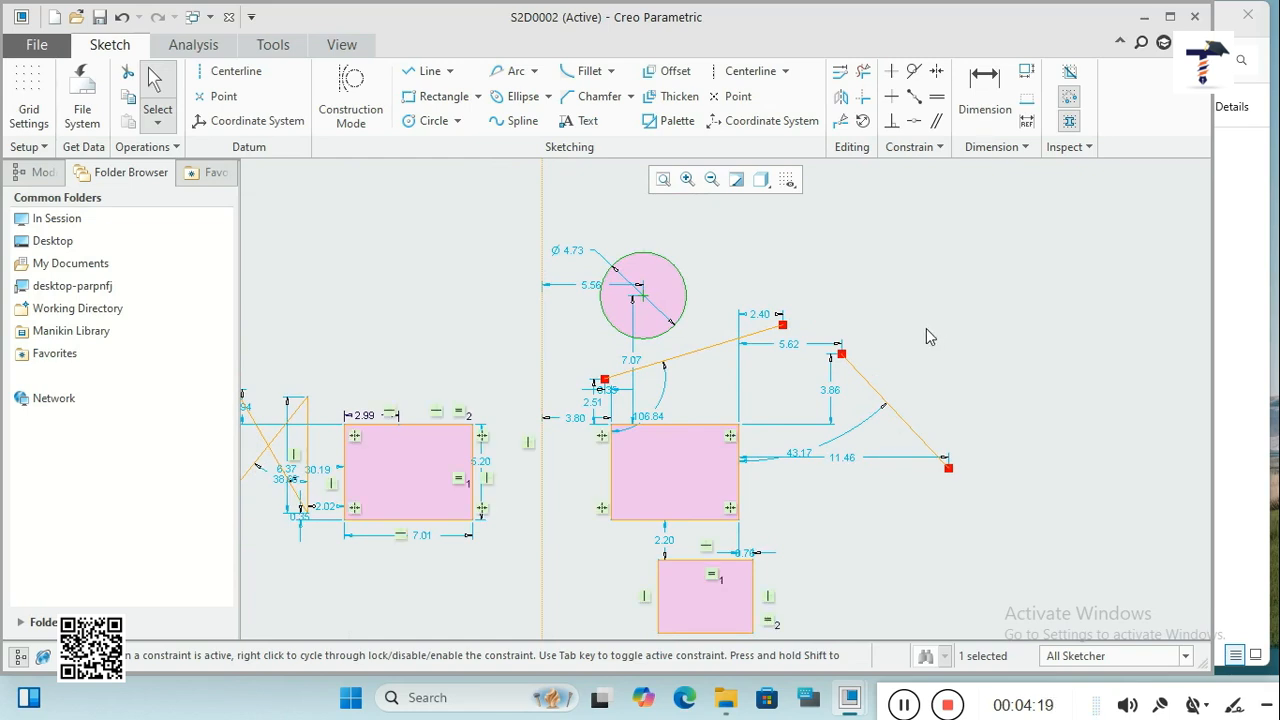
{"action": "left_click", "coordinate": [892, 78]}
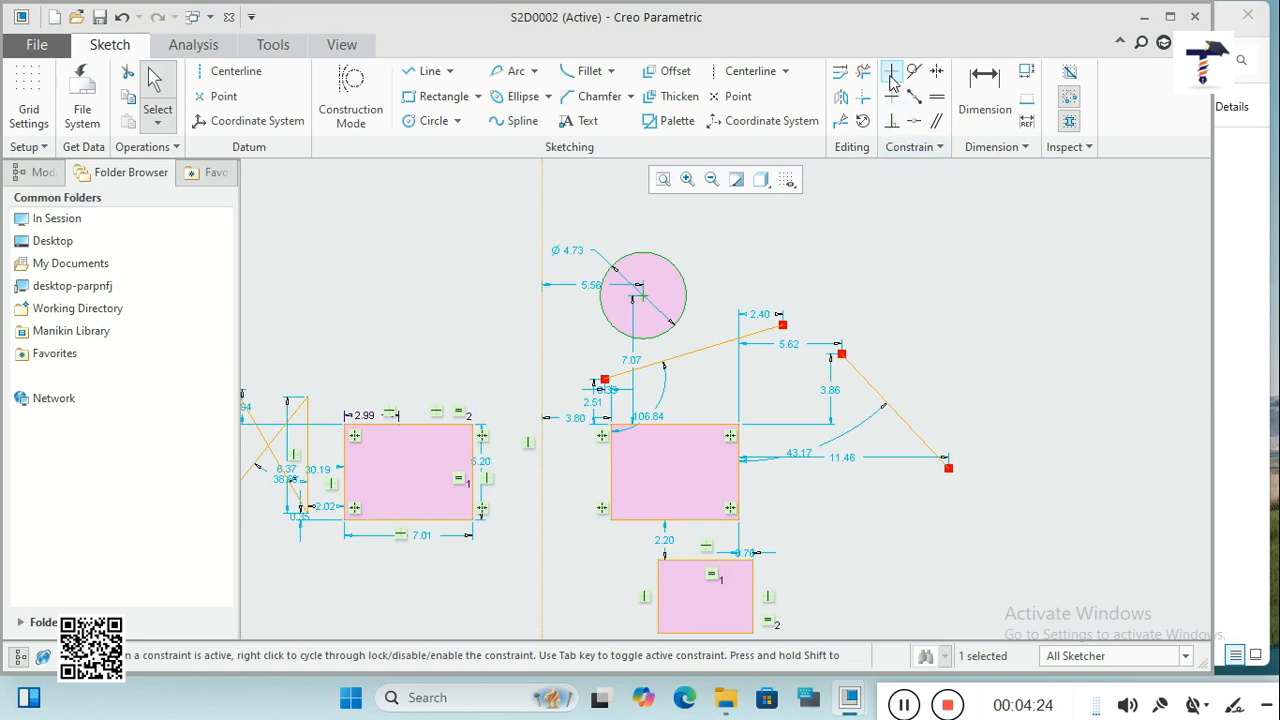
{"action": "left_click", "coordinate": [712, 352]}
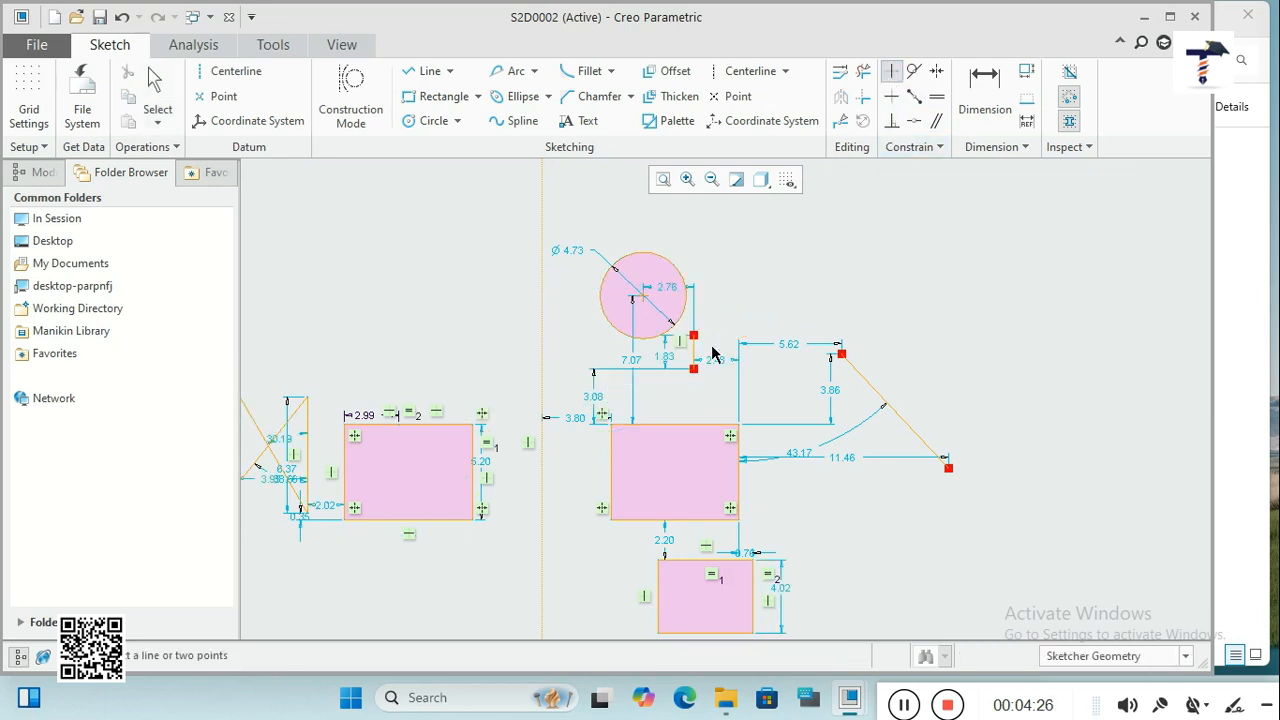
{"action": "left_click", "coordinate": [121, 17]}
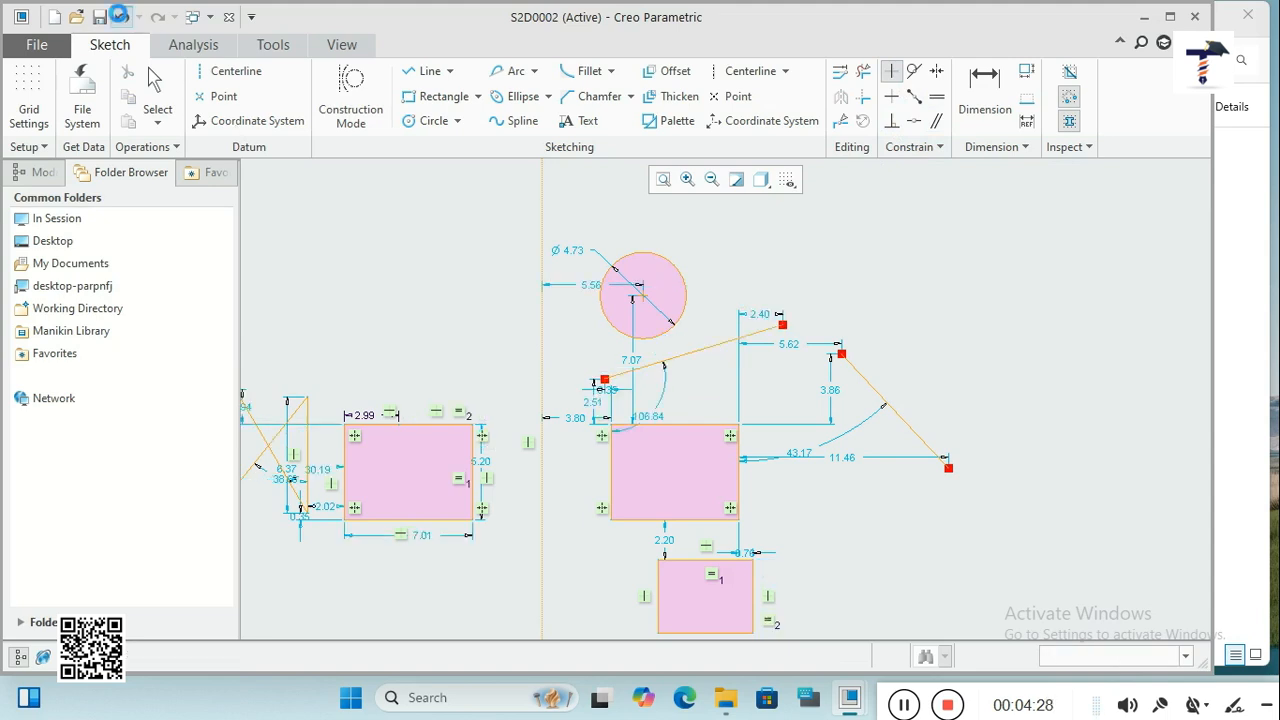
Apply a Horizontal constraint to the rising line below the circle and undo it.
{"action": "left_click", "coordinate": [890, 99]}
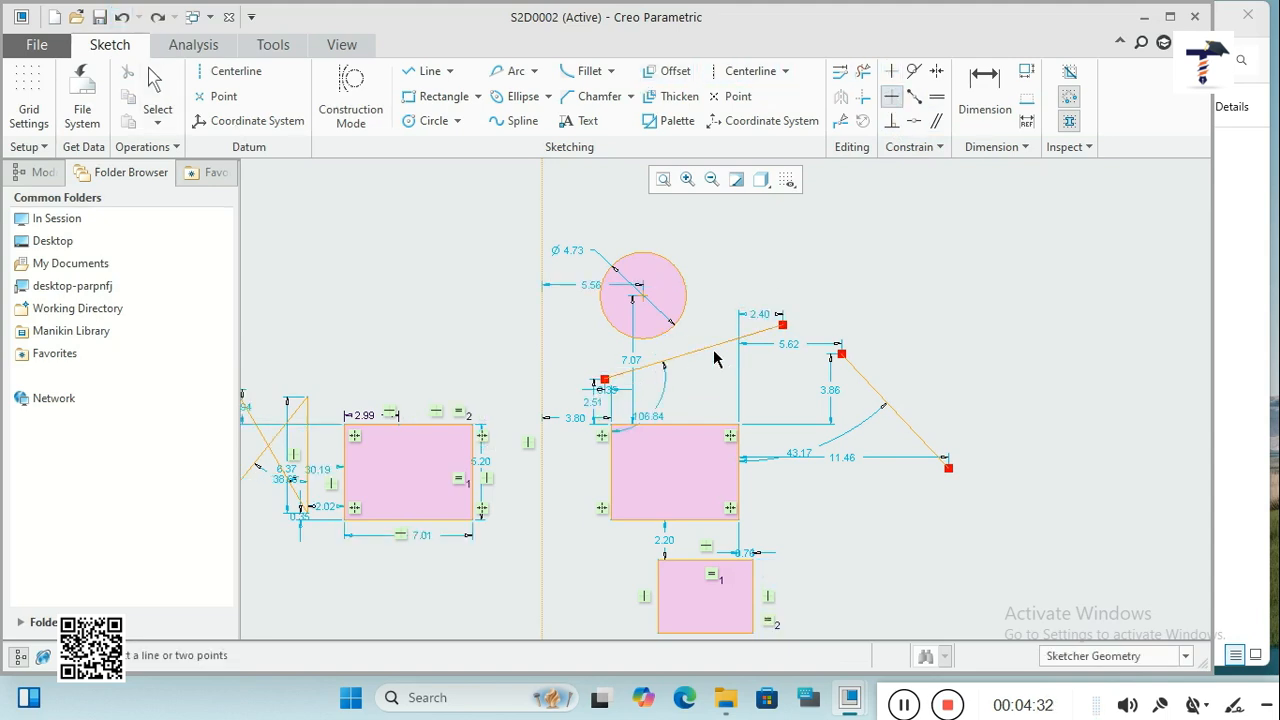
{"action": "left_click", "coordinate": [716, 353]}
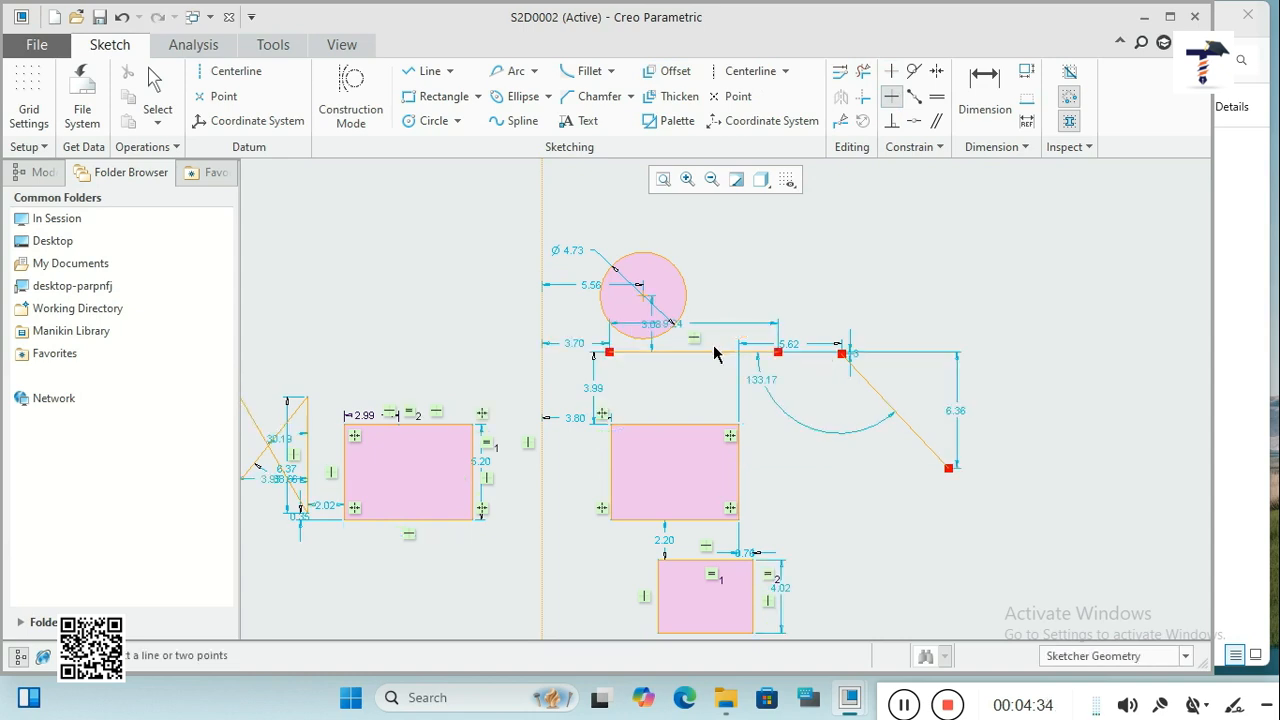
{"action": "left_click", "coordinate": [121, 17]}
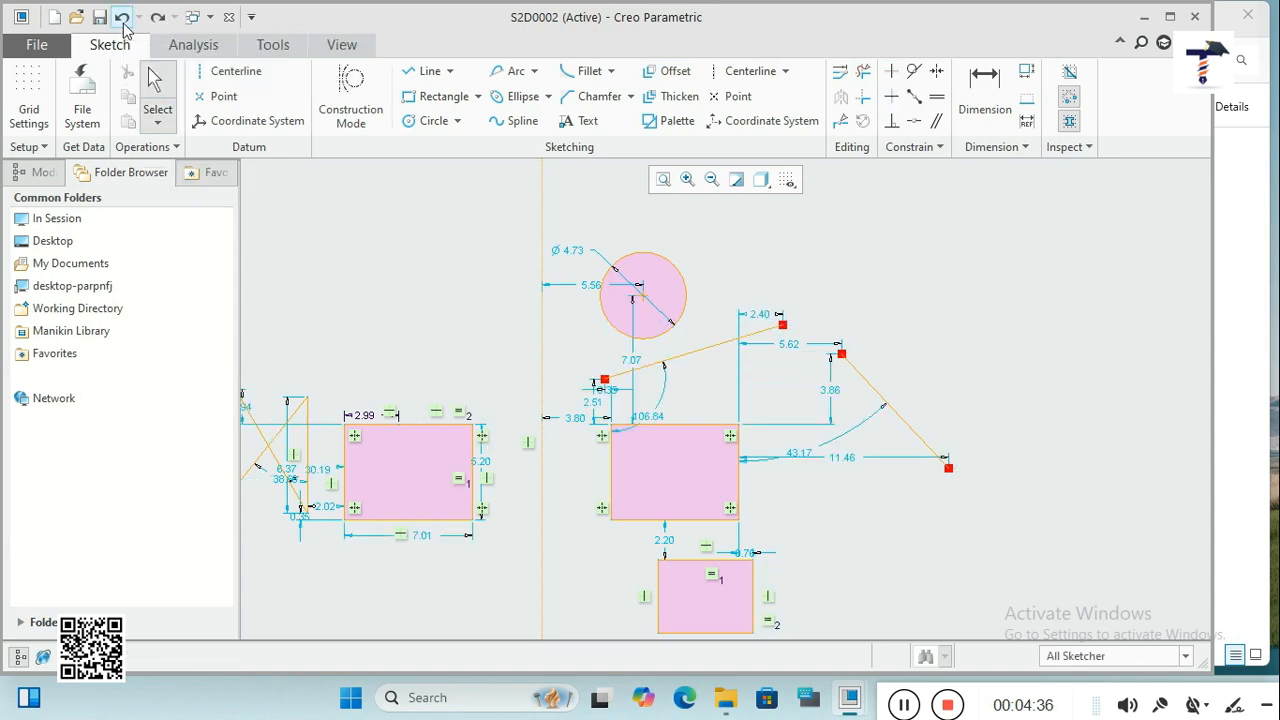
Make the rising line and the descending diagonal perpendicular to each other and undo the constraint.
{"action": "left_click", "coordinate": [891, 124]}
{"action": "left_click", "coordinate": [763, 337]}
{"action": "left_click", "coordinate": [866, 384]}
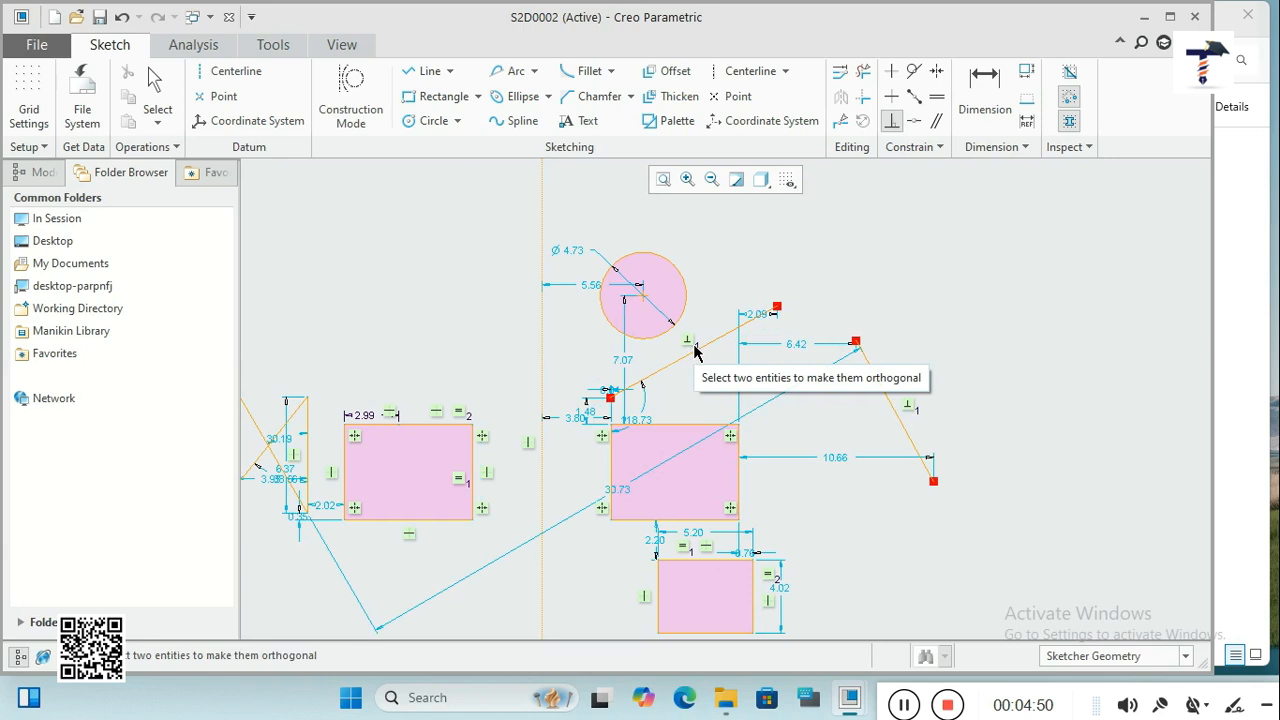
{"action": "left_click", "coordinate": [121, 17]}
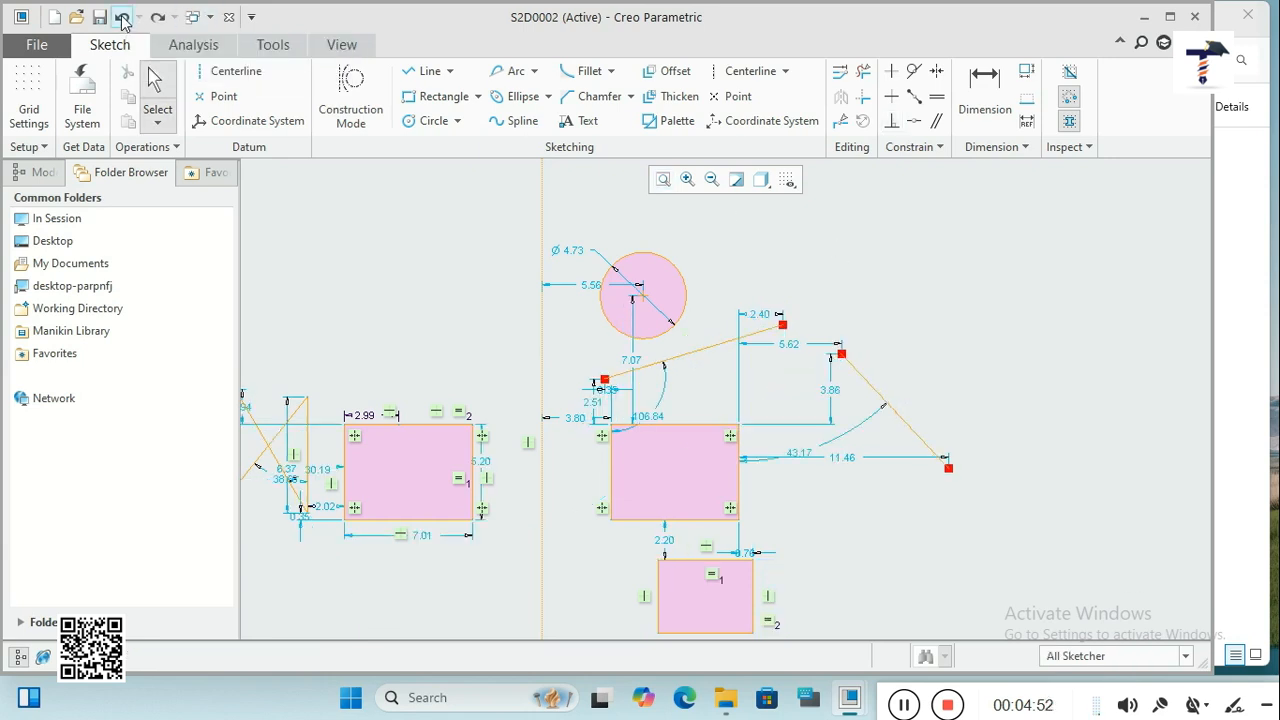
Make the circle tangent to the rising line below it and undo the Tangent constraint.
{"action": "left_click", "coordinate": [912, 76]}
{"action": "left_click", "coordinate": [680, 321]}
{"action": "left_click", "coordinate": [689, 356]}
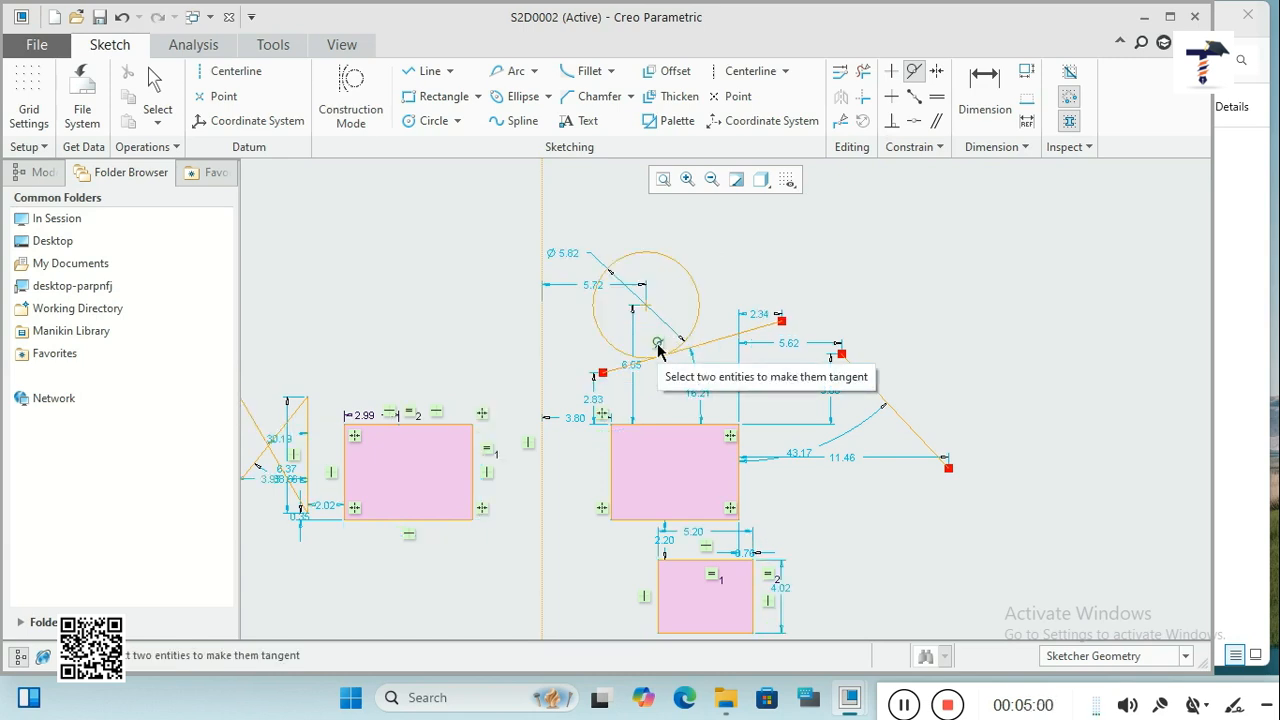
{"action": "left_click", "coordinate": [123, 17]}
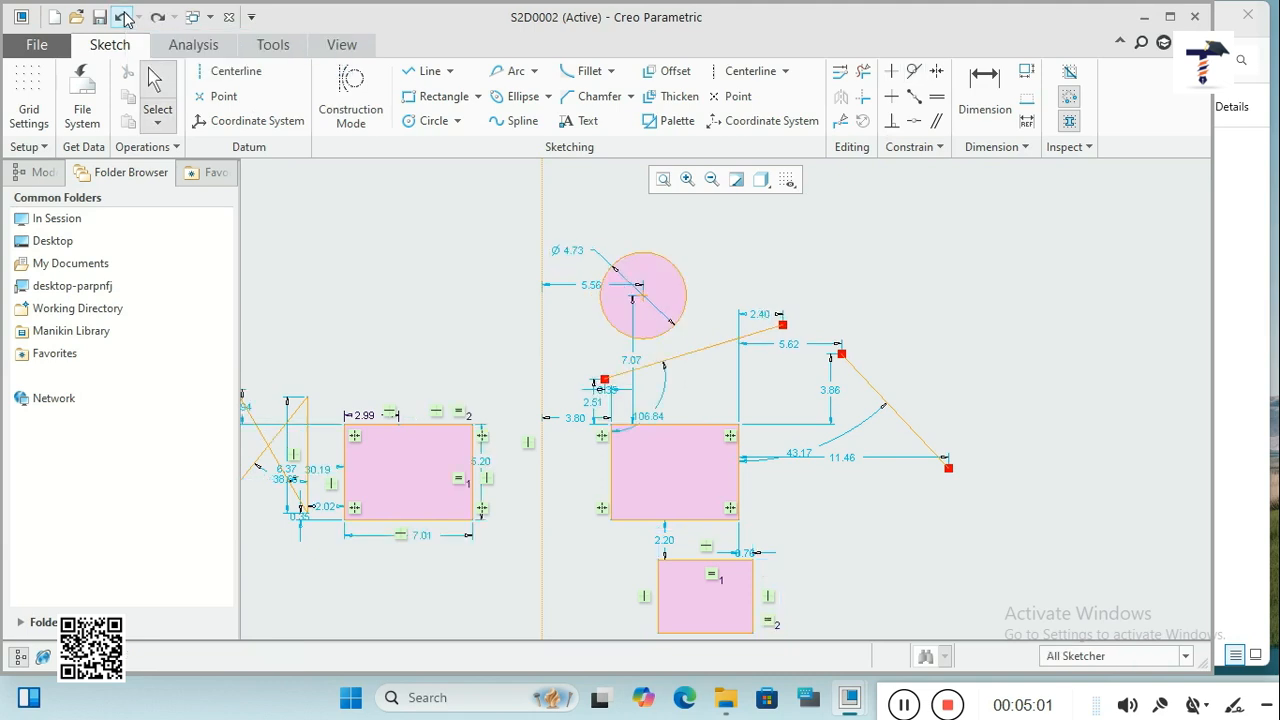
Place the rising line's upper endpoint on the descending diagonal's midpoint with the Mid-point constraint and undo it.
{"action": "left_click", "coordinate": [914, 100]}
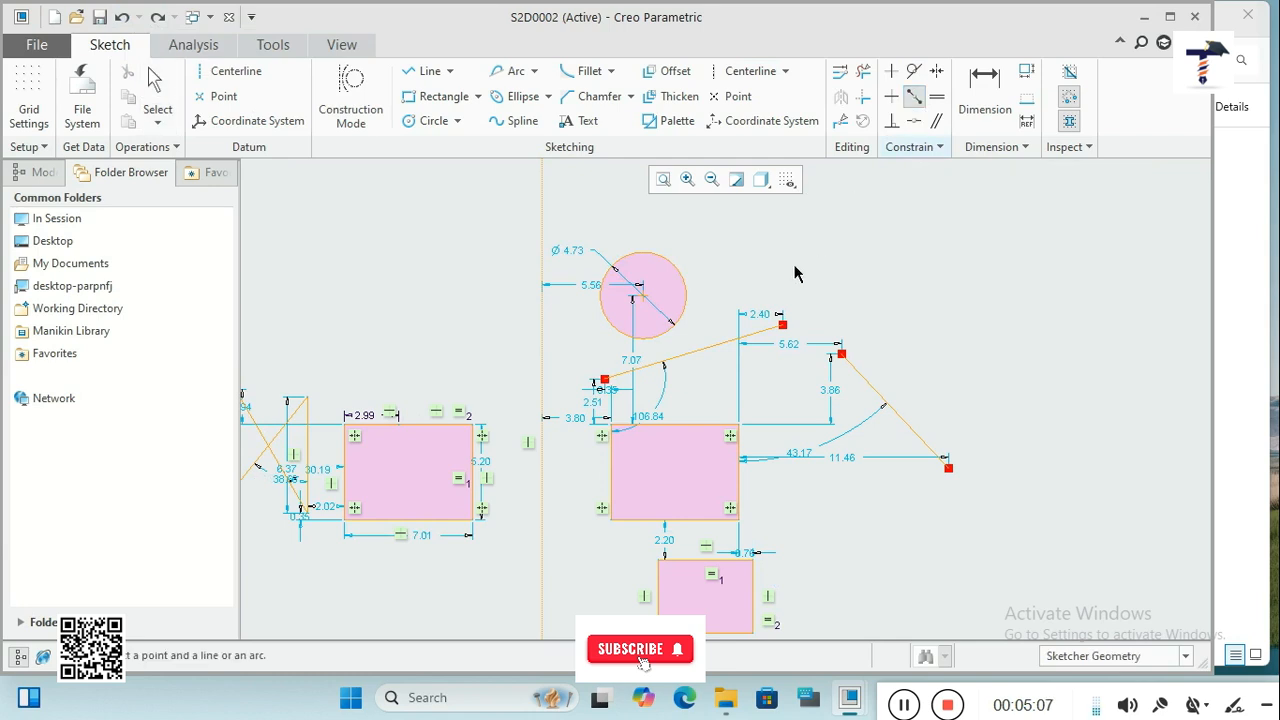
{"action": "left_click", "coordinate": [782, 325]}
{"action": "left_click", "coordinate": [843, 354]}
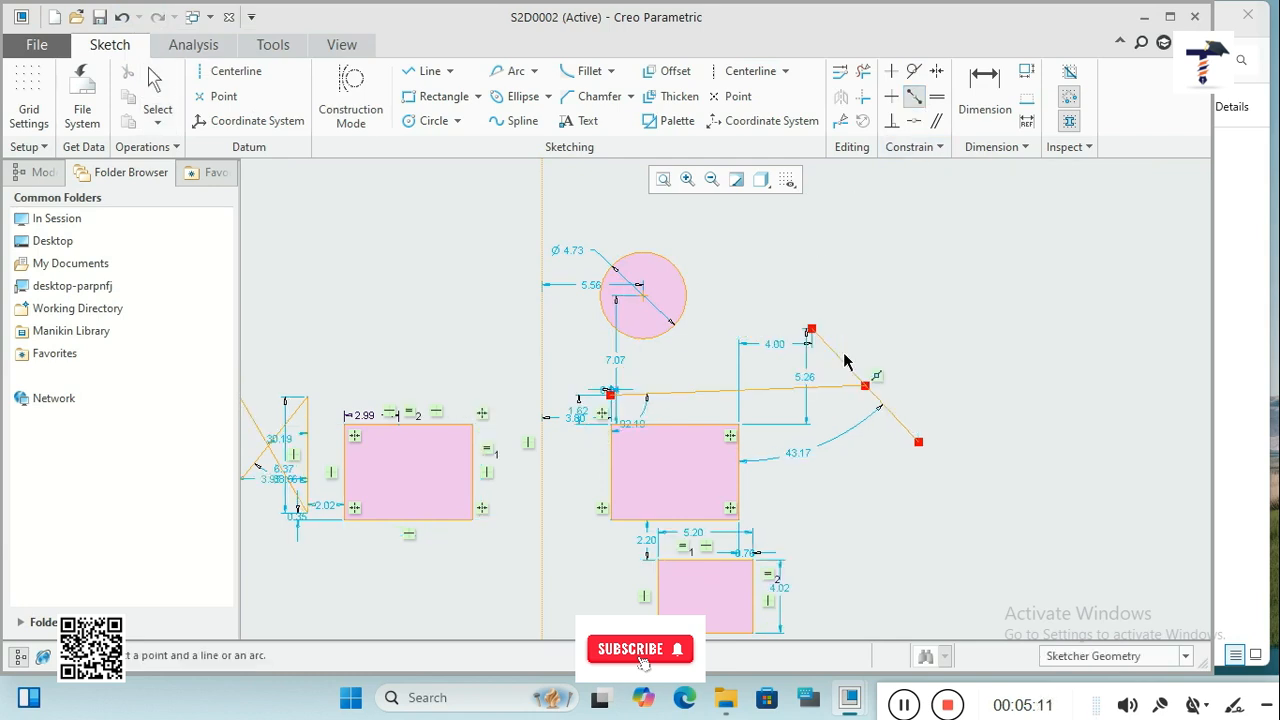
{"action": "left_click", "coordinate": [121, 17]}
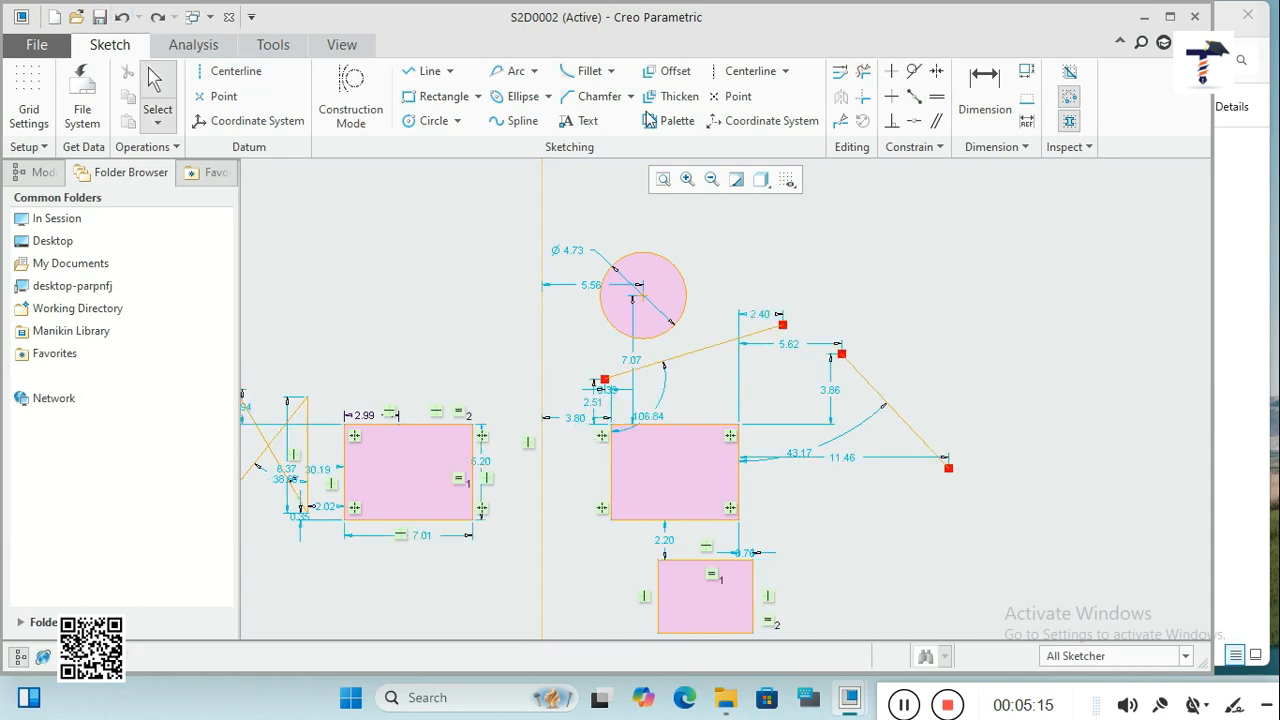
Make the rising line's upper endpoint coincident with the descending diagonal's upper endpoint and undo the constraint.
{"action": "left_click", "coordinate": [916, 121]}
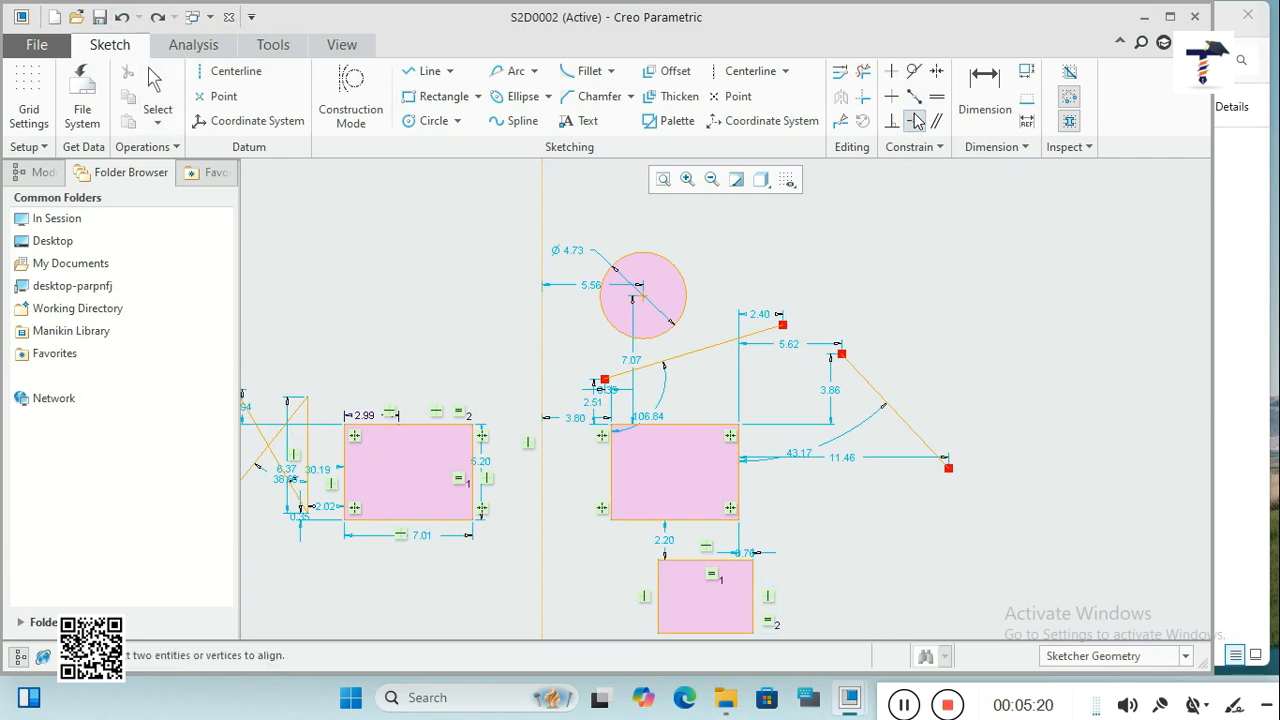
{"action": "left_click", "coordinate": [783, 327]}
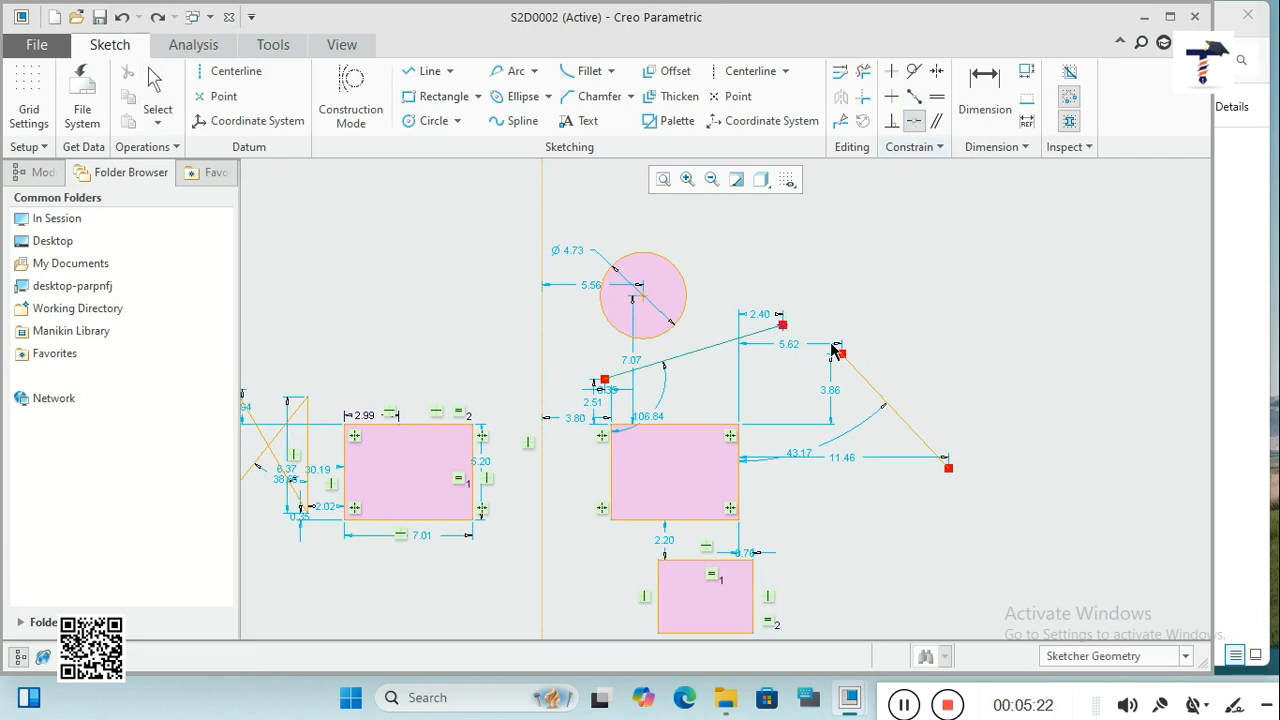
{"action": "left_click", "coordinate": [841, 355]}
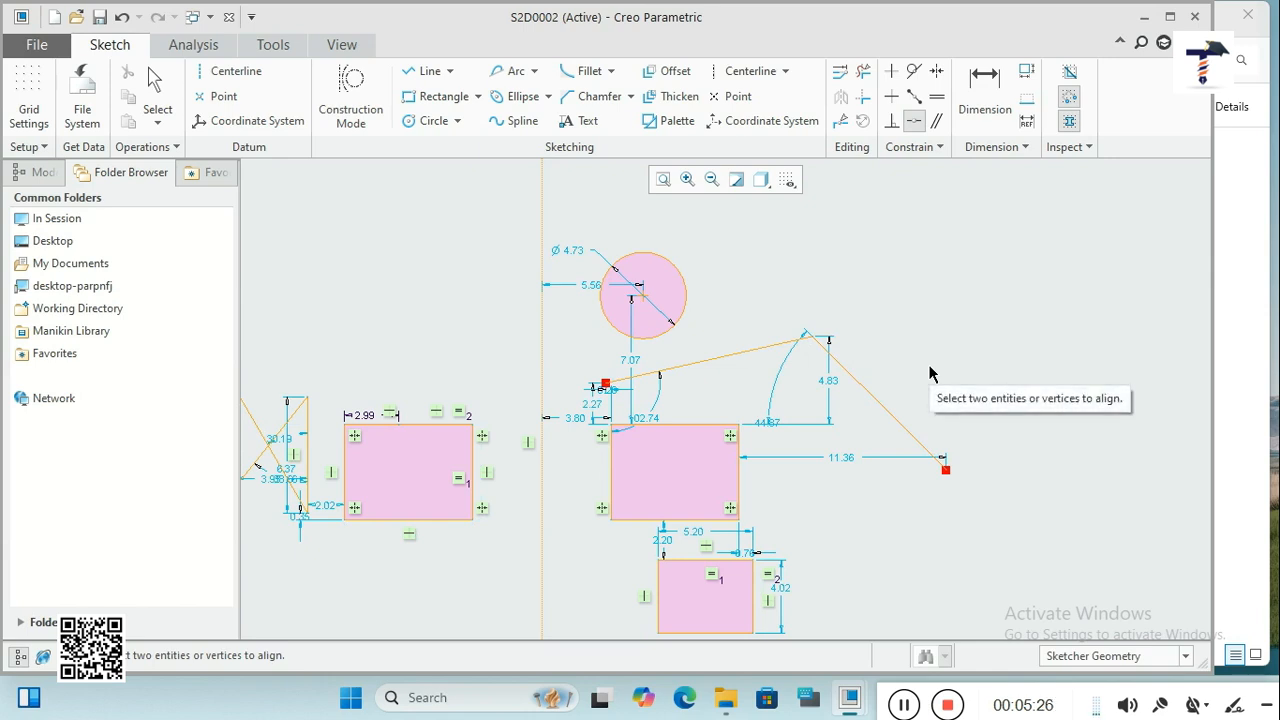
{"action": "left_click", "coordinate": [121, 18]}
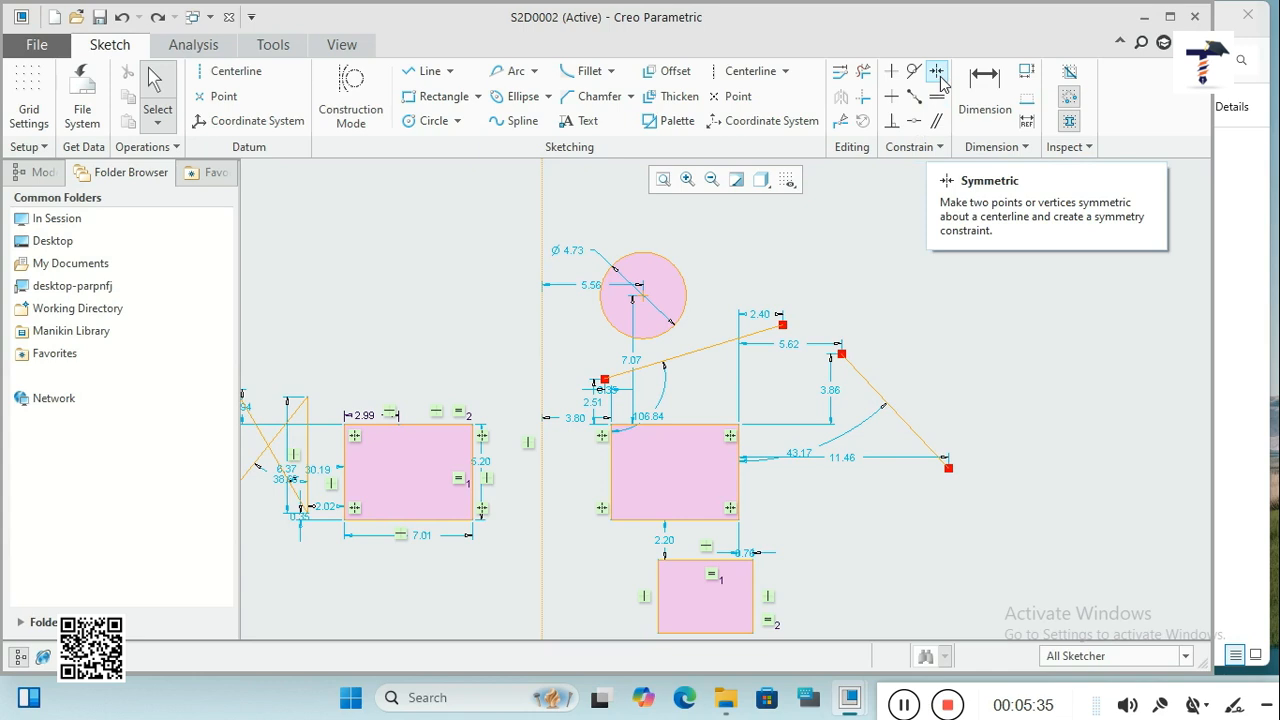
Sketch two separate steep lines to the right of the descending diagonal, leaning toward each other at the top.
{"action": "left_click", "coordinate": [425, 71]}
{"action": "scroll", "coordinate": [868, 341], "scroll_direction": "down", "scroll_amount": 2}
{"action": "left_click", "coordinate": [997, 276]}
{"action": "middle_click", "coordinate": [959, 445]}
{"action": "left_click", "coordinate": [1118, 282]}
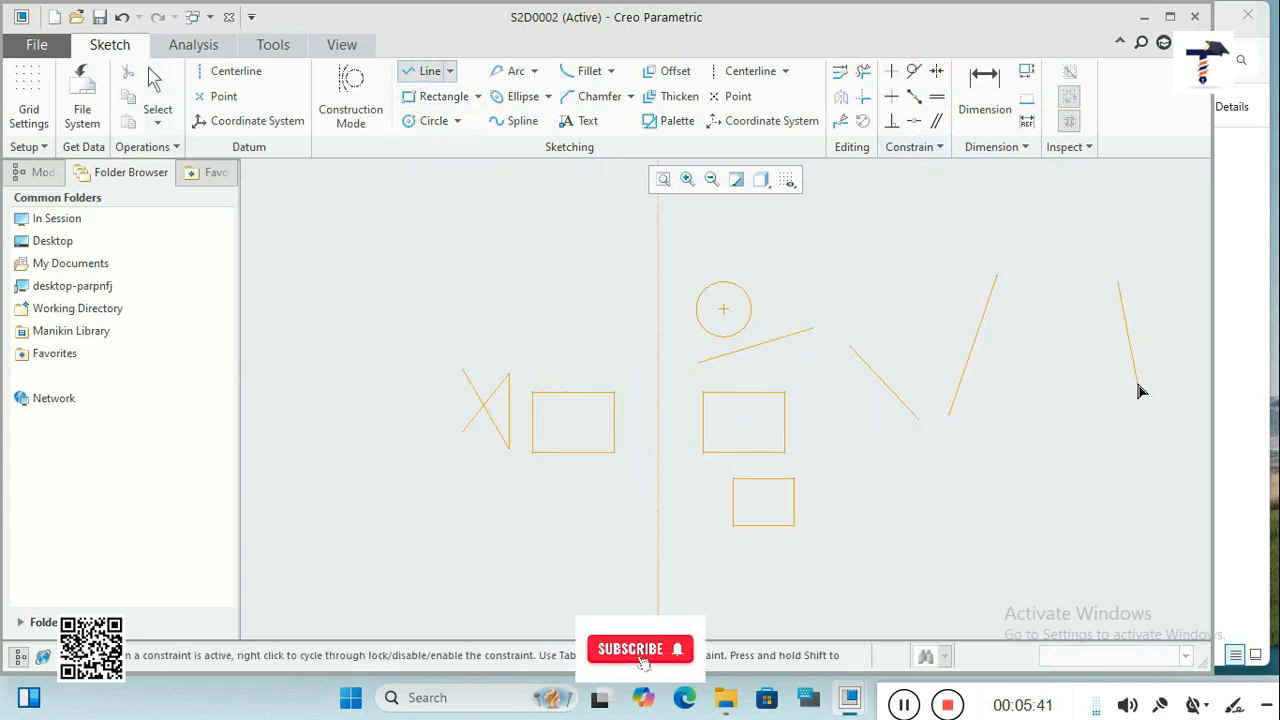
{"action": "left_click", "coordinate": [1150, 438]}
{"action": "middle_click", "coordinate": [1150, 440]}
Draw a vertical datum centerline between the two steep lines, about 5.2 from each line's upper endpoint.
{"action": "left_click", "coordinate": [236, 71]}
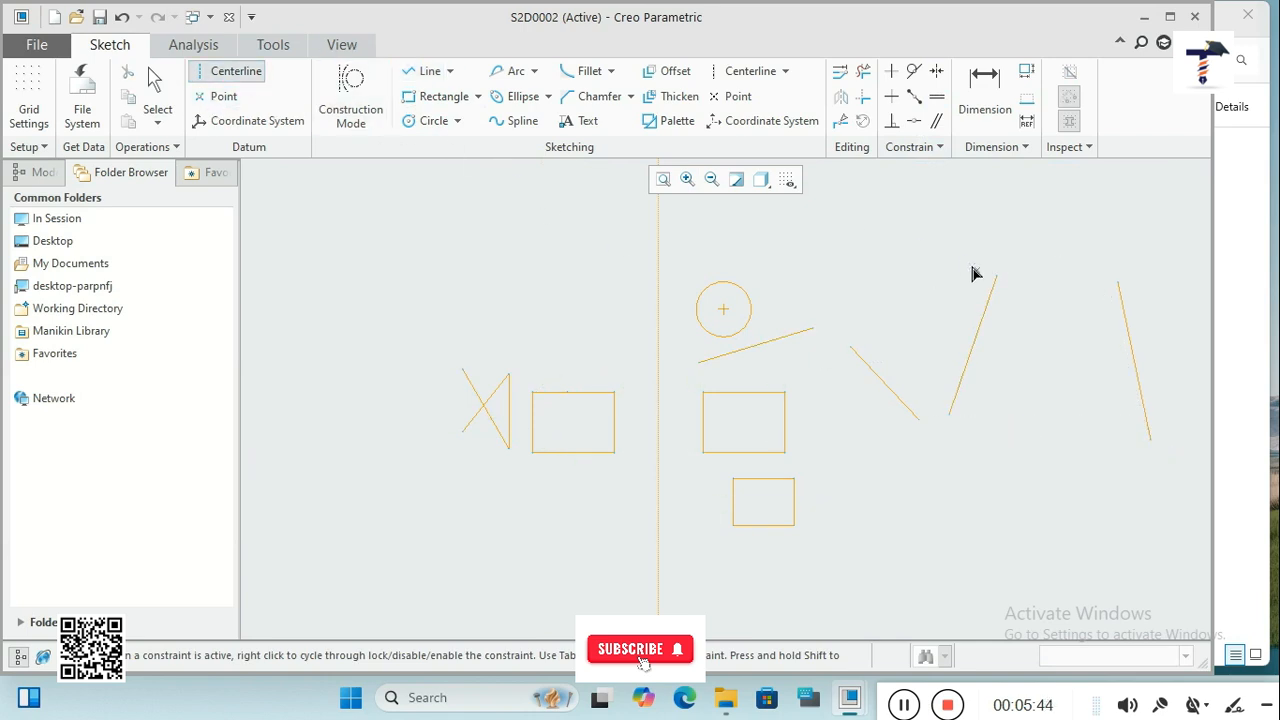
{"action": "left_click", "coordinate": [1057, 322]}
{"action": "left_click", "coordinate": [1060, 265]}
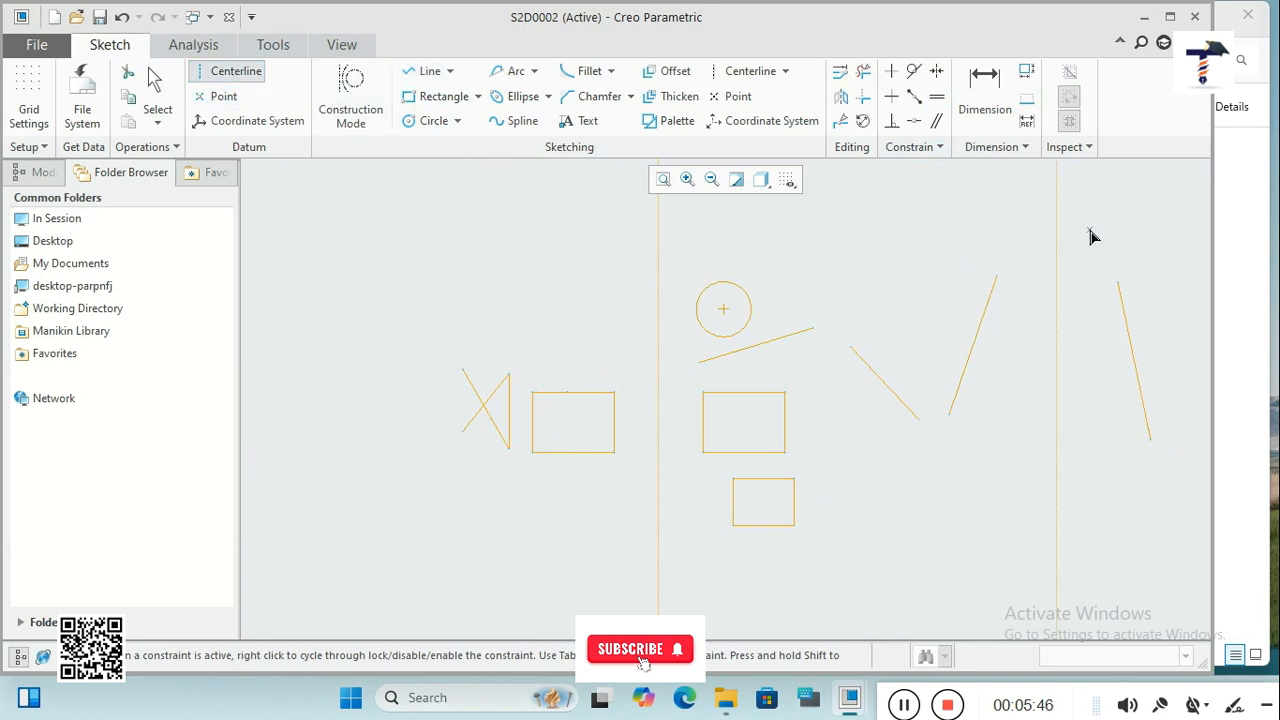
{"action": "middle_click", "coordinate": [1090, 236]}
Make the upper endpoints of the two steep lines symmetric about the centerline between them.
{"action": "left_click", "coordinate": [935, 70]}
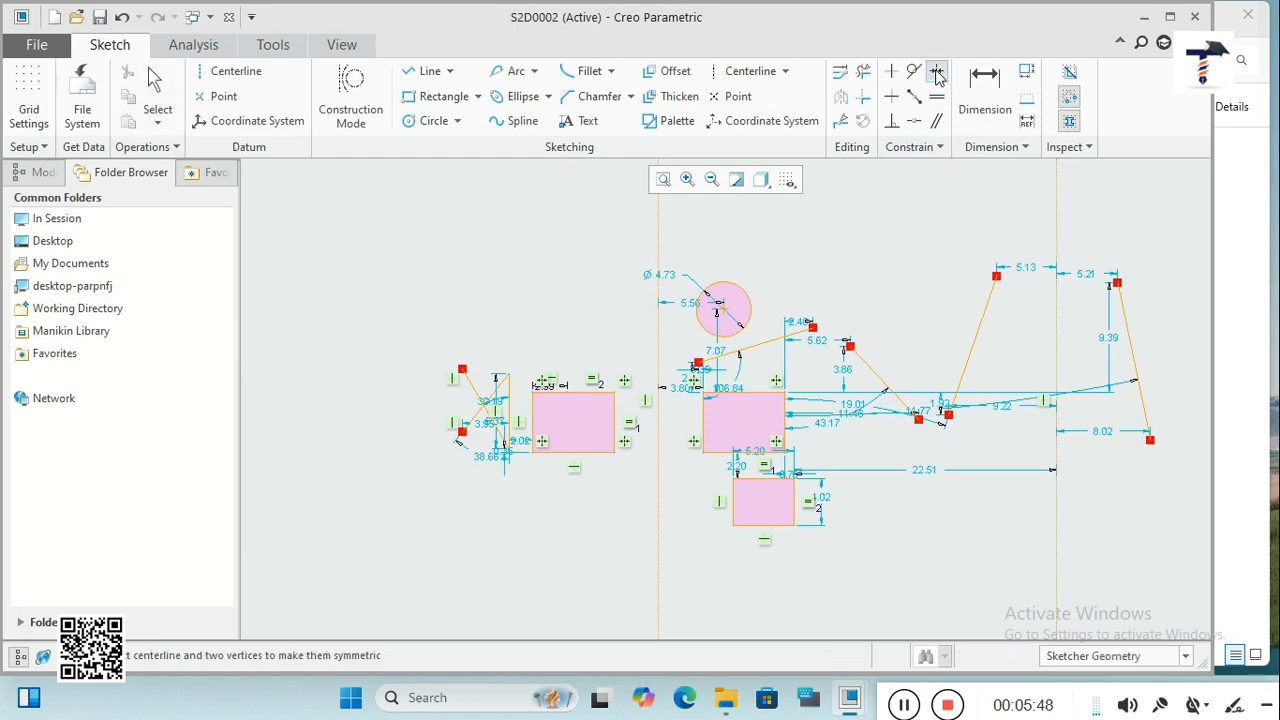
{"action": "left_click", "coordinate": [996, 276]}
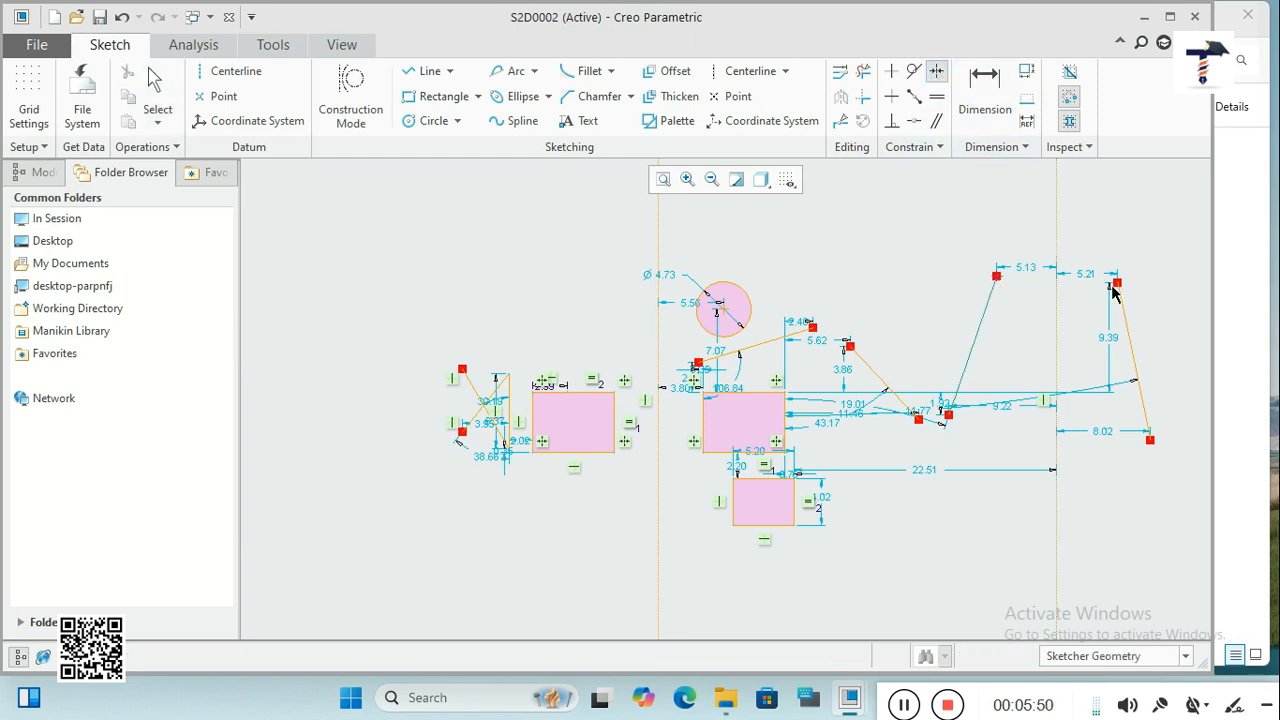
{"action": "left_click", "coordinate": [1117, 283]}
{"action": "left_click", "coordinate": [1057, 240]}
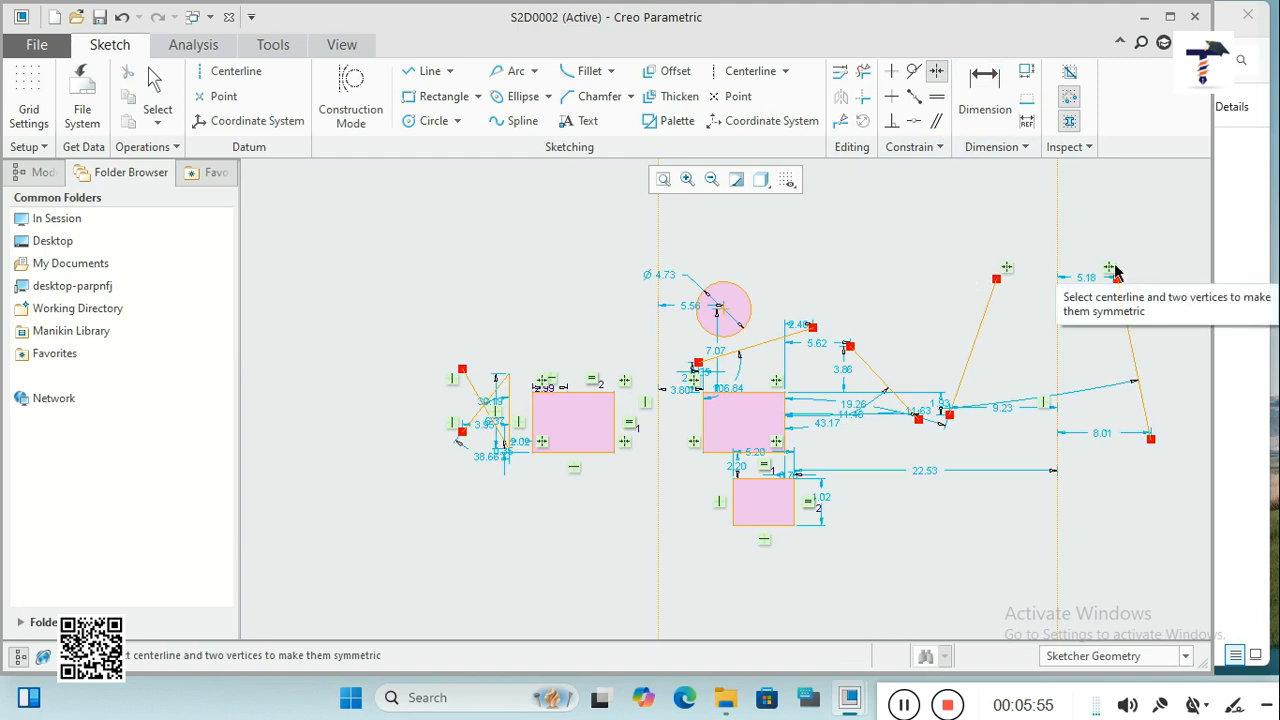
Constrain the two steep lines beside the centerline to be equal in length and parallel to each other.
{"action": "left_click", "coordinate": [937, 98]}
{"action": "left_click", "coordinate": [978, 345]}
{"action": "left_click", "coordinate": [1133, 346]}
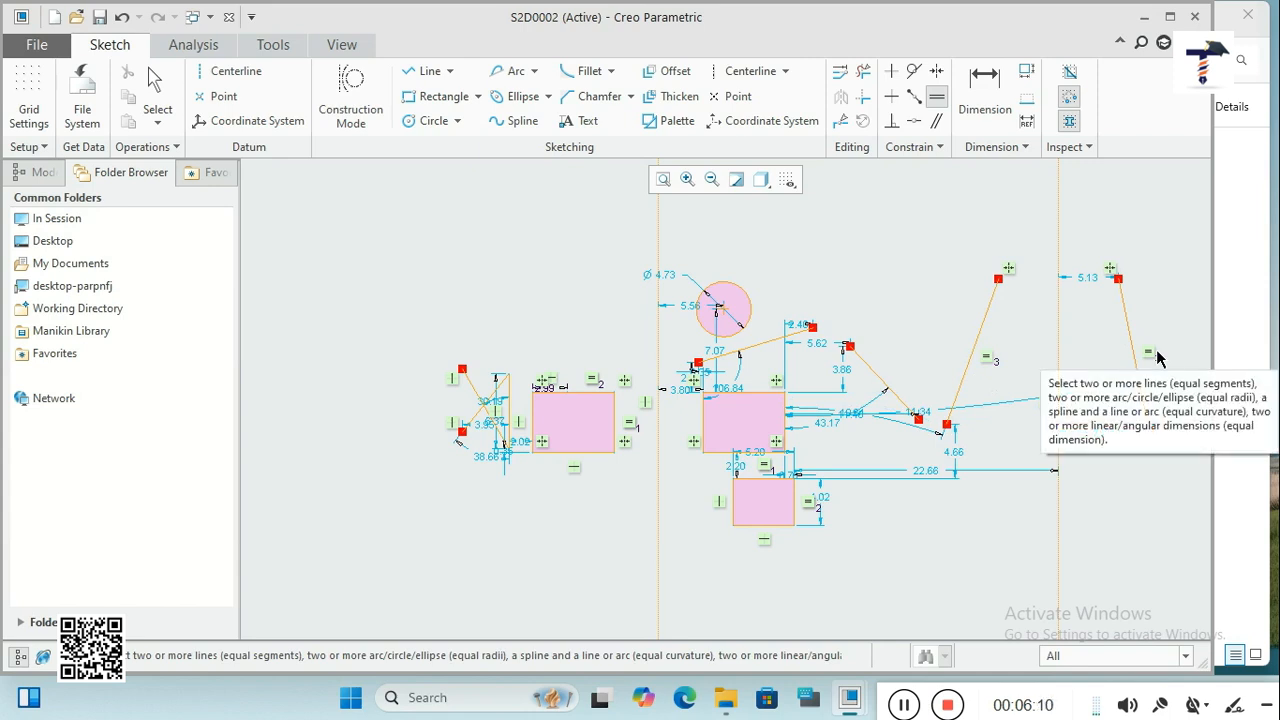
{"action": "left_click", "coordinate": [936, 123]}
{"action": "left_click", "coordinate": [982, 324]}
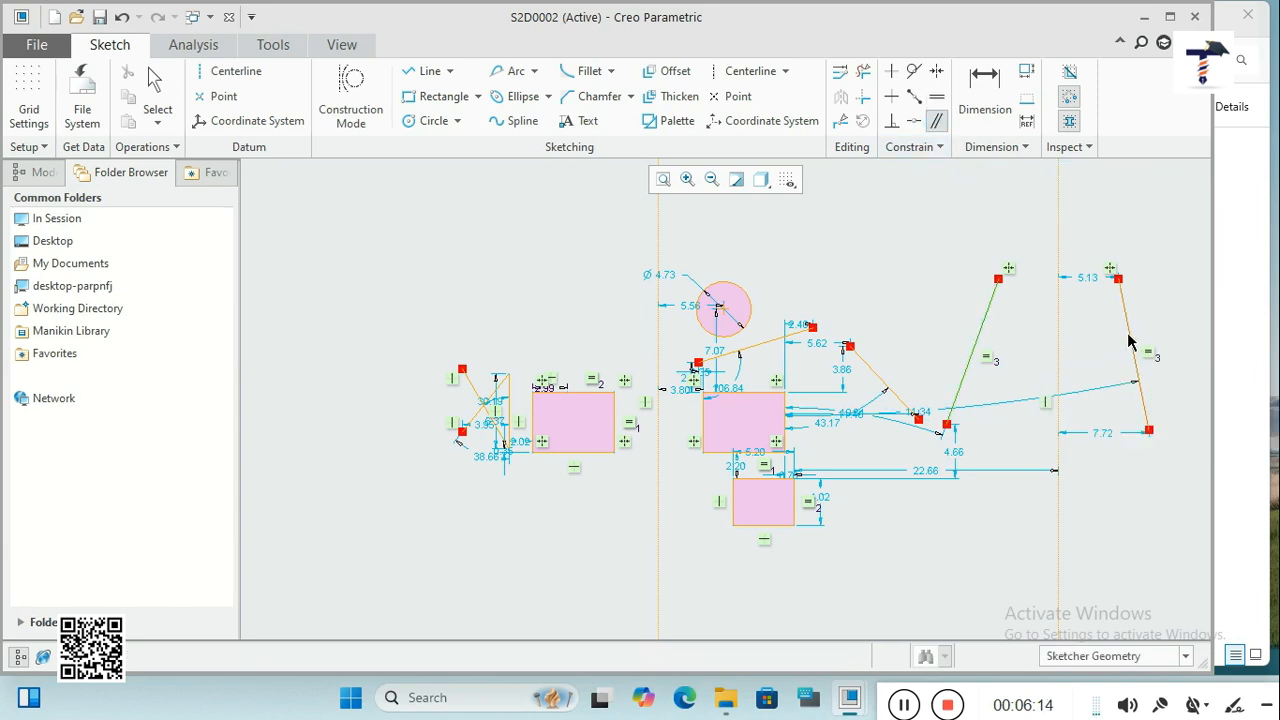
{"action": "left_click", "coordinate": [1128, 331]}
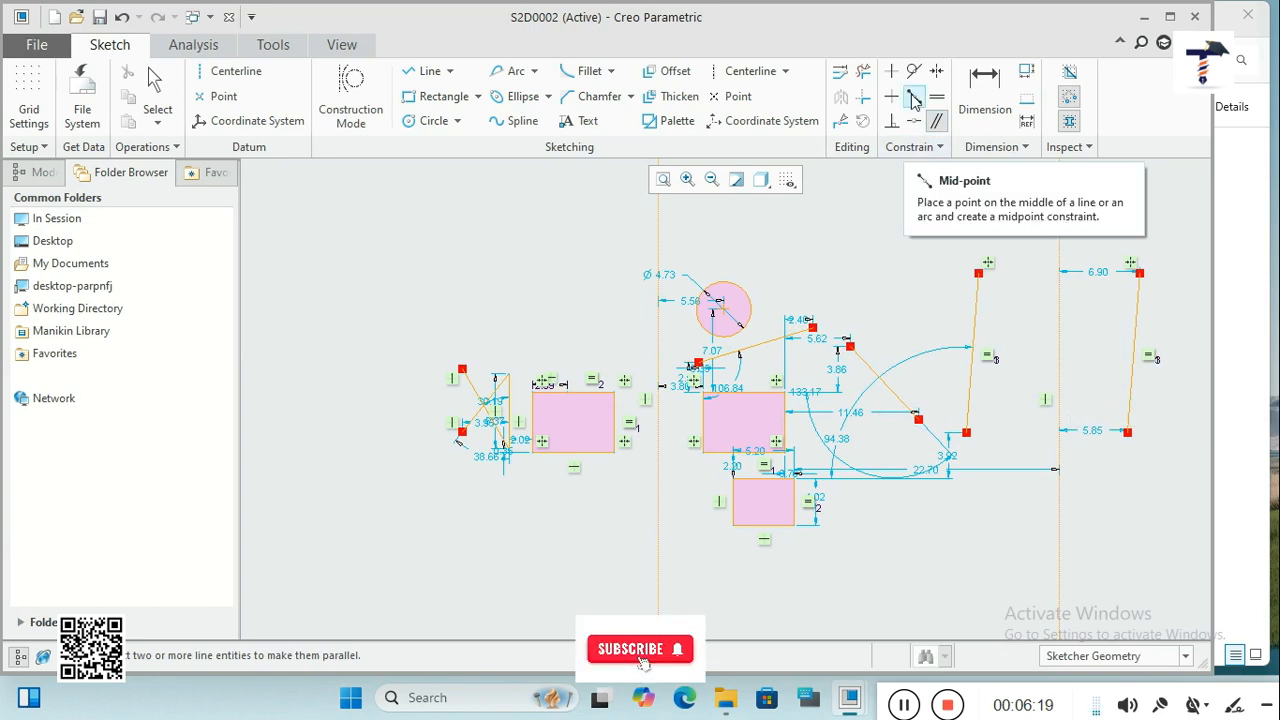
Dimension the horizontal distance between the upper endpoints of the two parallel lines and set it to 20.
{"action": "left_click", "coordinate": [985, 88]}
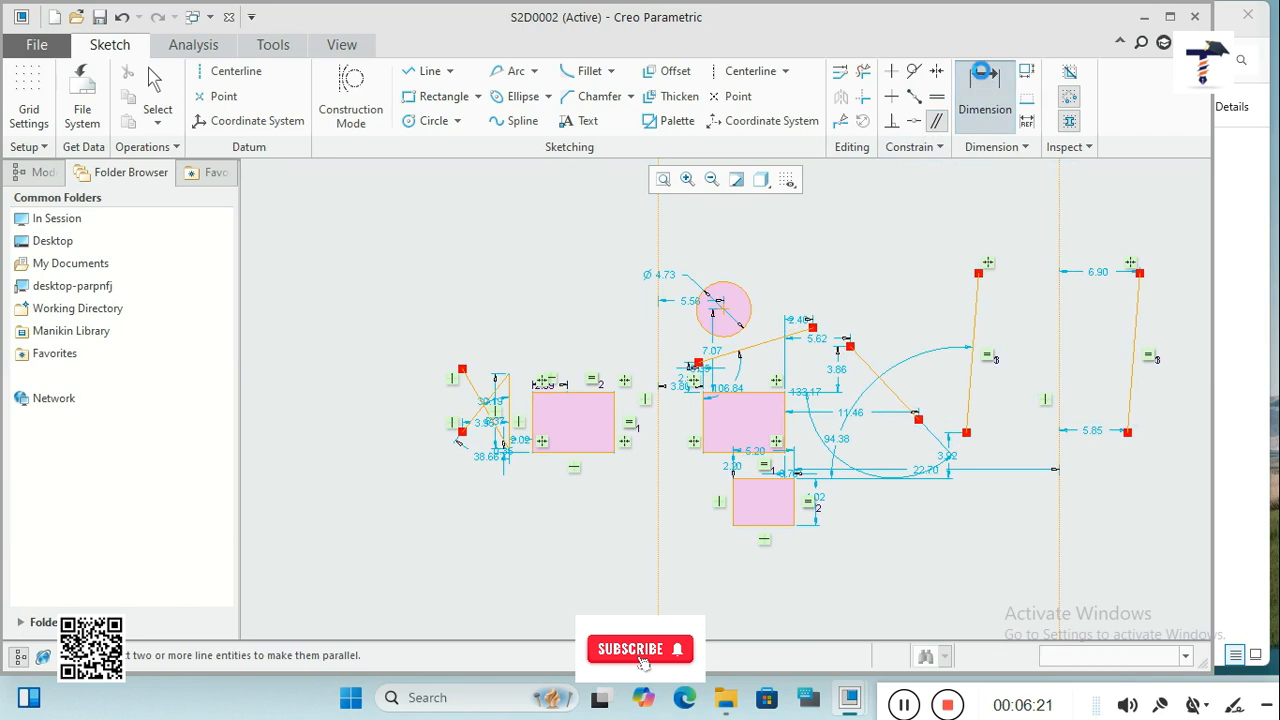
{"action": "left_click", "coordinate": [980, 286]}
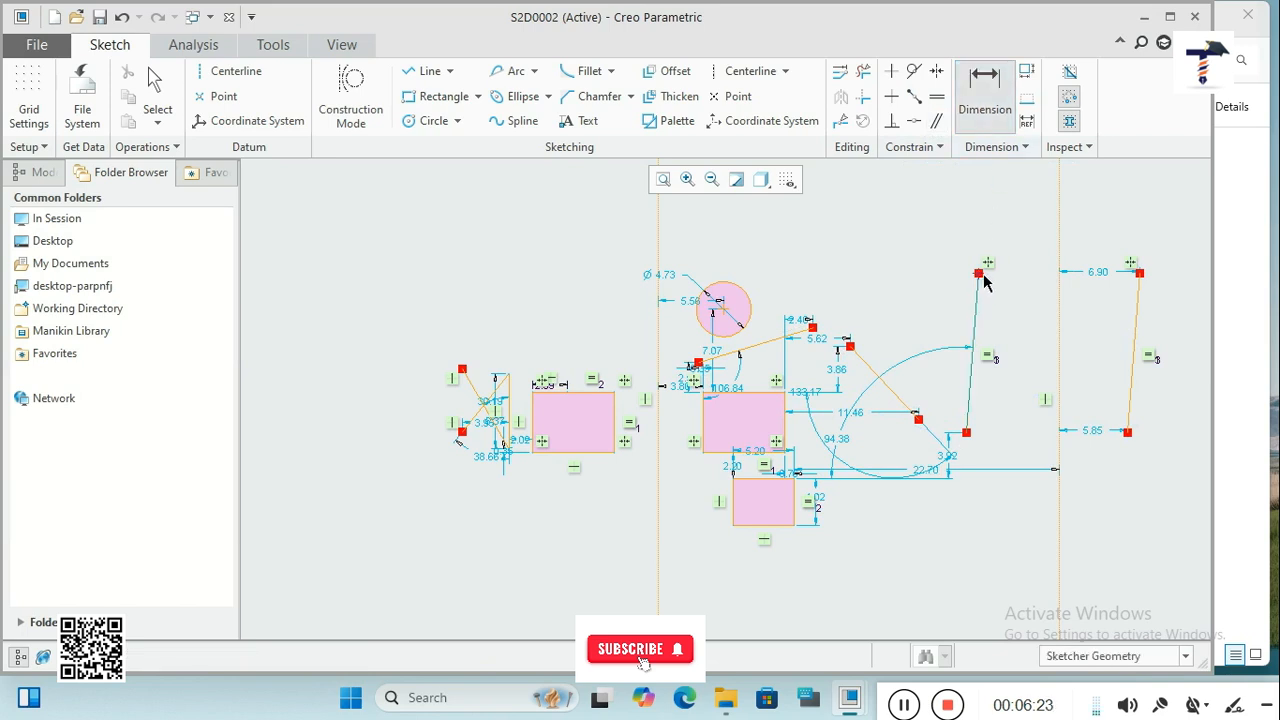
{"action": "left_click", "coordinate": [1141, 280]}
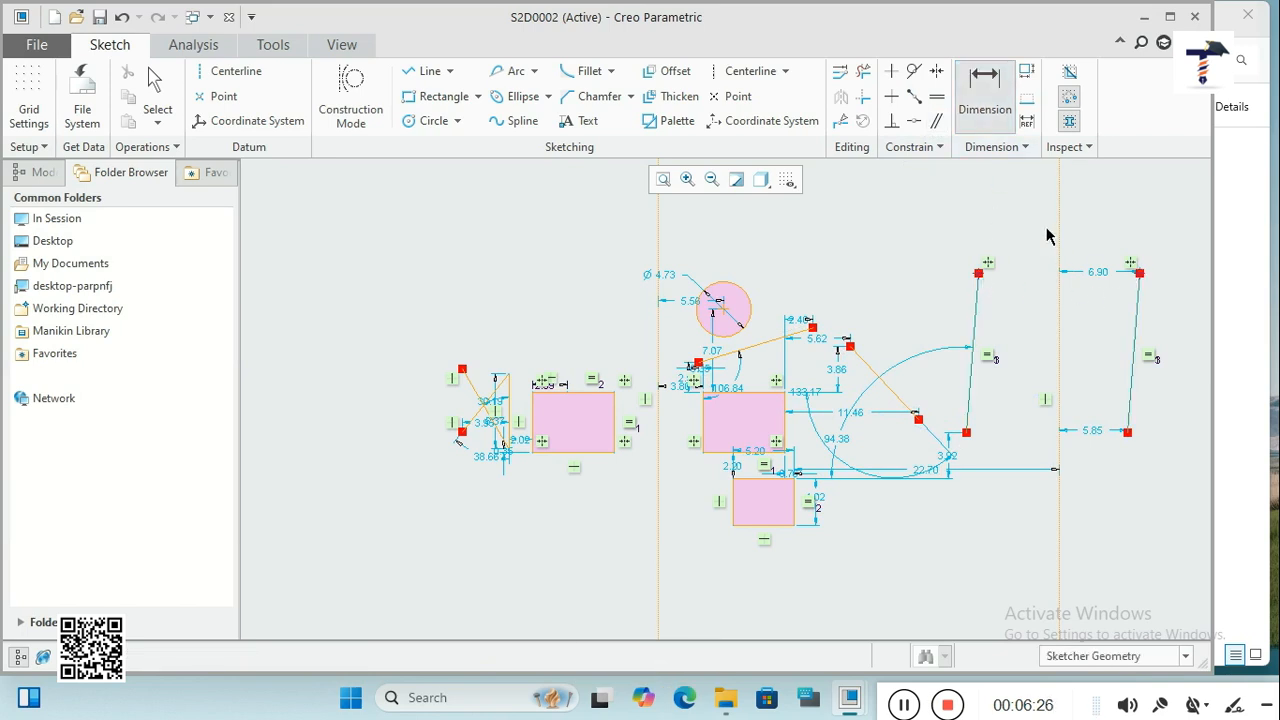
{"action": "middle_click", "coordinate": [1047, 229]}
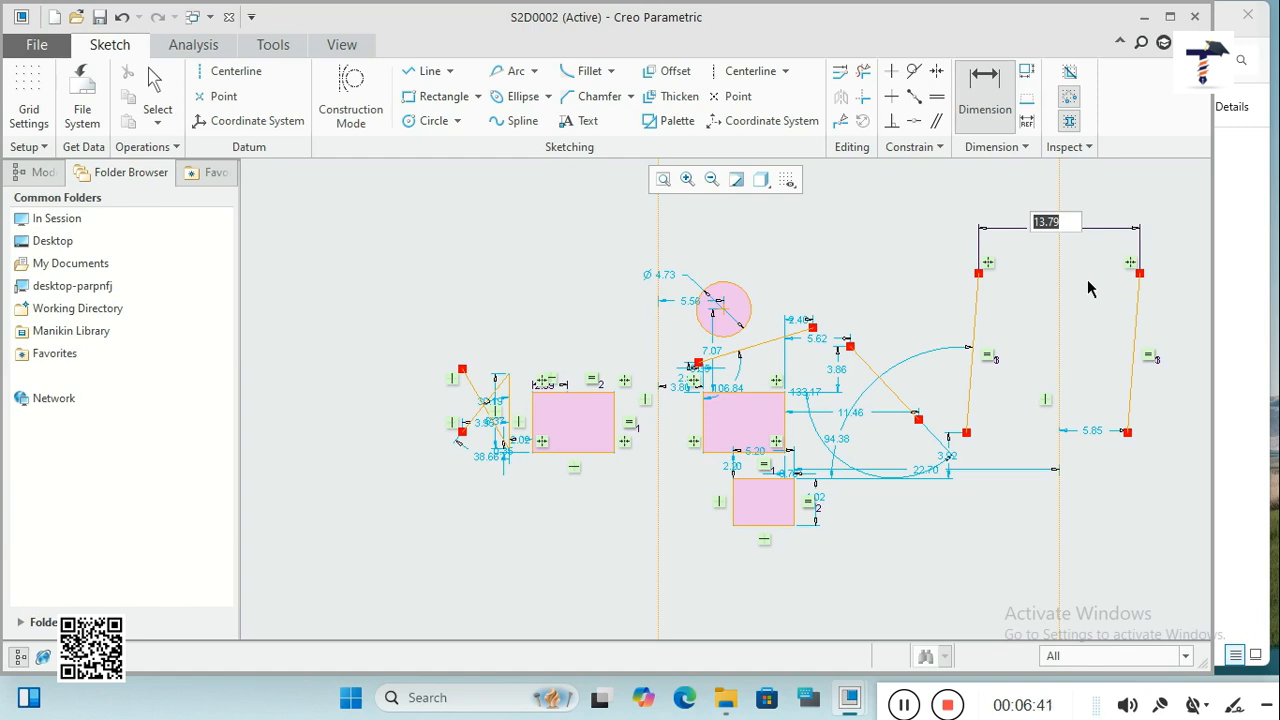
{"action": "type", "text": "20"}
{"action": "key", "text": "Return"}
{"action": "scroll", "coordinate": [1087, 279], "scroll_direction": "up", "scroll_amount": 5}
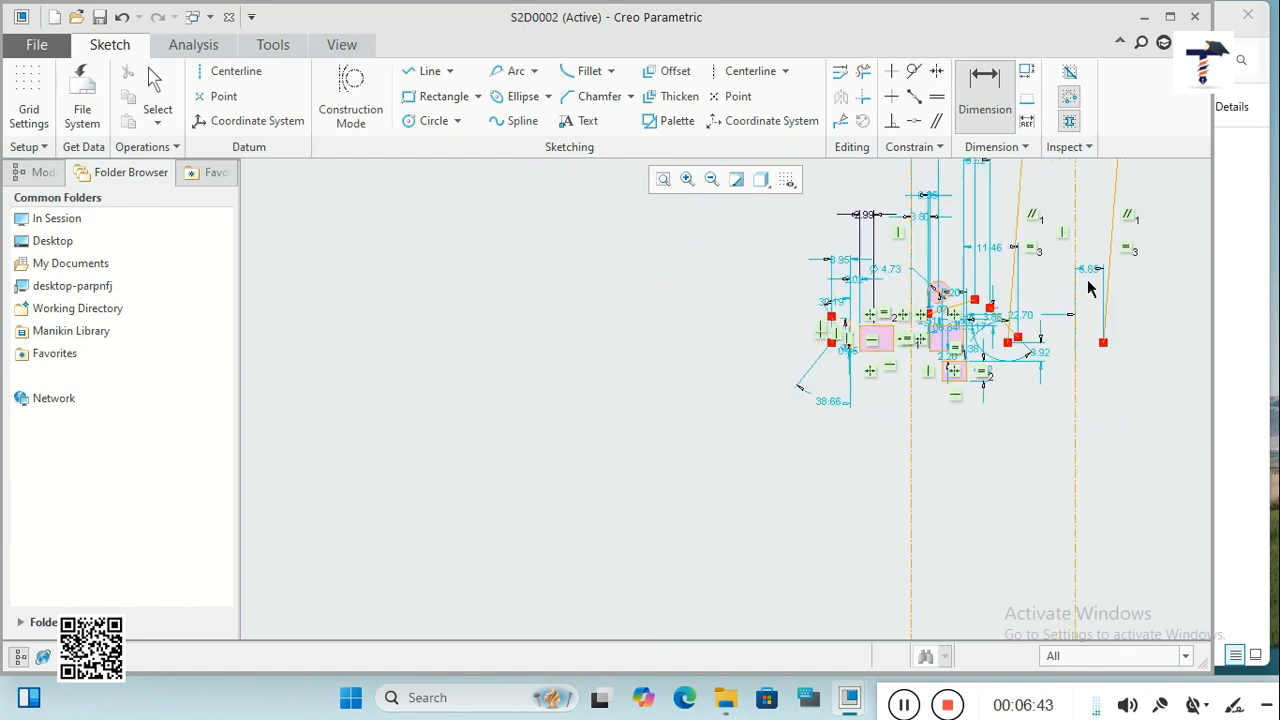
{"action": "scroll", "coordinate": [1130, 167], "scroll_direction": "down", "scroll_amount": 5}
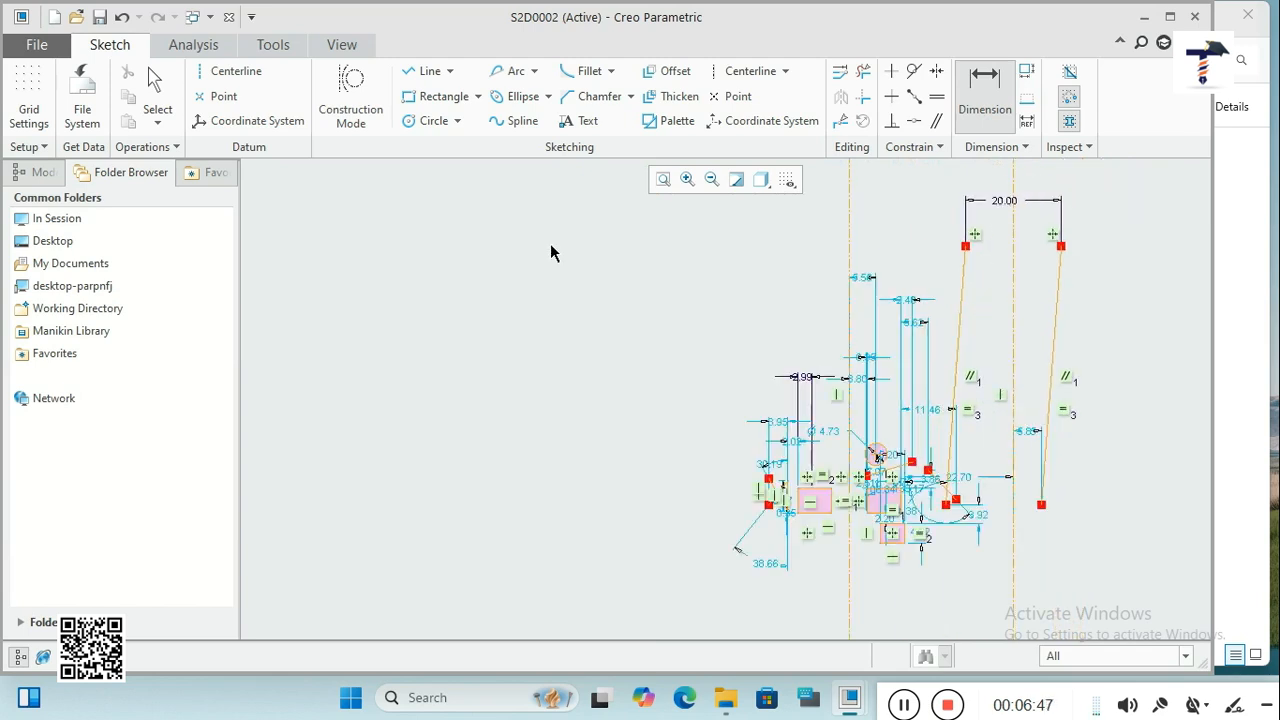
Delete all the existing sketch geometry and sketch a single rising line about 45.5 long.
{"action": "middle_click", "coordinate": [615, 347]}
{"action": "left_click_drag", "start_coordinate": [1198, 588], "coordinate": [689, 252]}
{"action": "left_click", "coordinate": [427, 71]}
{"action": "left_click", "coordinate": [397, 380]}
{"action": "left_click", "coordinate": [600, 303]}
{"action": "middle_click", "coordinate": [668, 350]}
{"action": "left_click", "coordinate": [706, 311]}
{"action": "middle_click", "coordinate": [852, 412]}
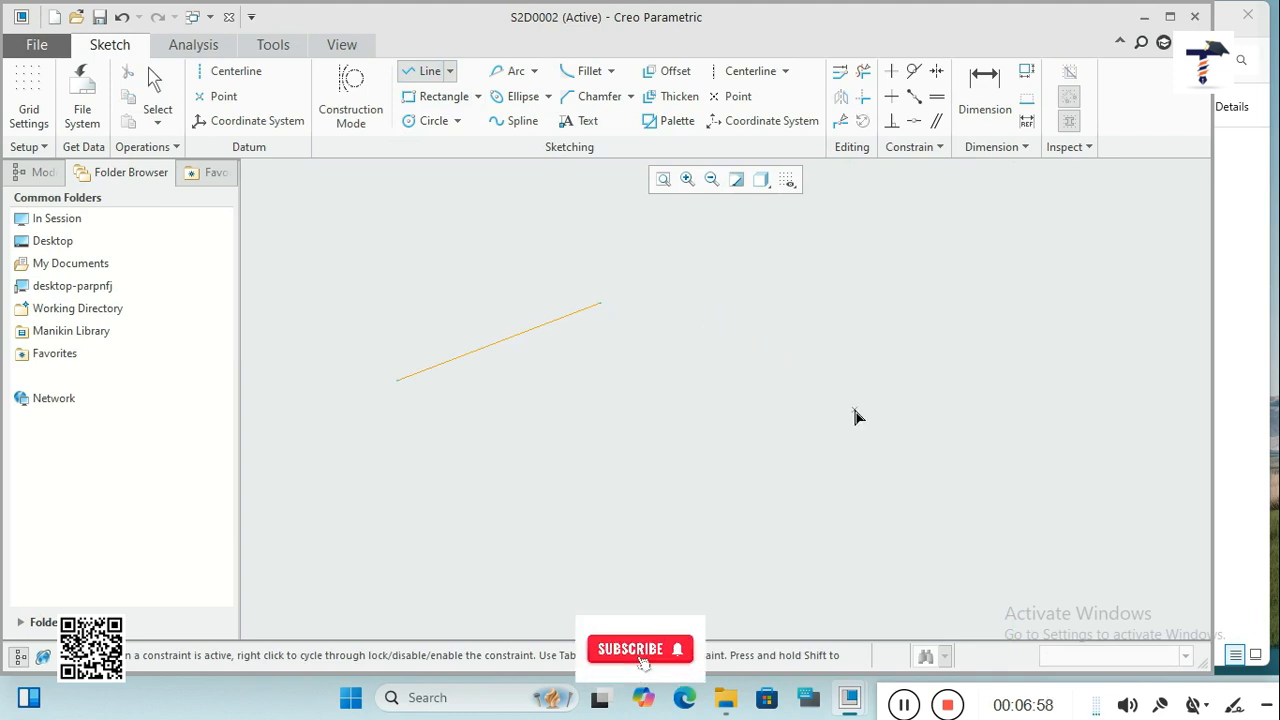
{"action": "middle_click", "coordinate": [850, 420]}
Sketch a separate descending line about 36.3 long to the right of the rising line.
{"action": "left_click", "coordinate": [420, 74]}
{"action": "left_click", "coordinate": [716, 334]}
{"action": "left_click", "coordinate": [860, 433]}
{"action": "middle_click", "coordinate": [866, 449]}
{"action": "middle_click", "coordinate": [793, 292]}
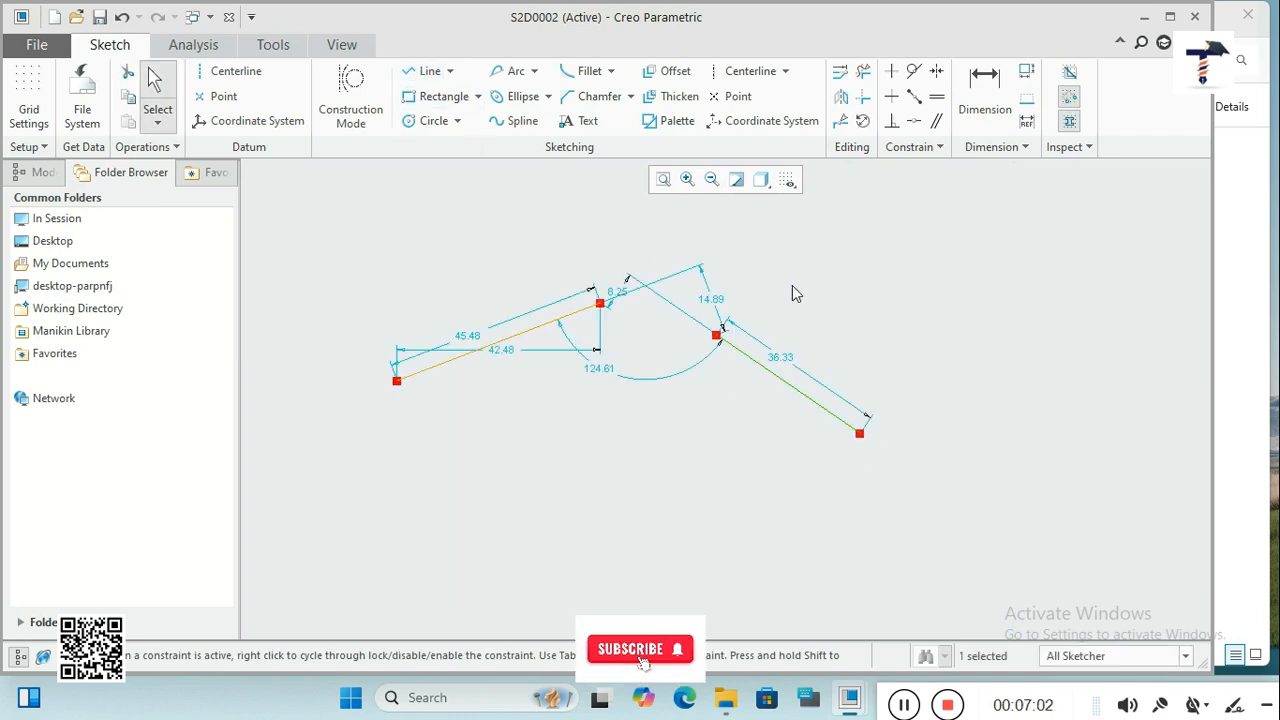
Dimension the horizontal distance between the facing endpoints of the two lines, accepting the proposed value.
{"action": "left_click", "coordinate": [985, 102]}
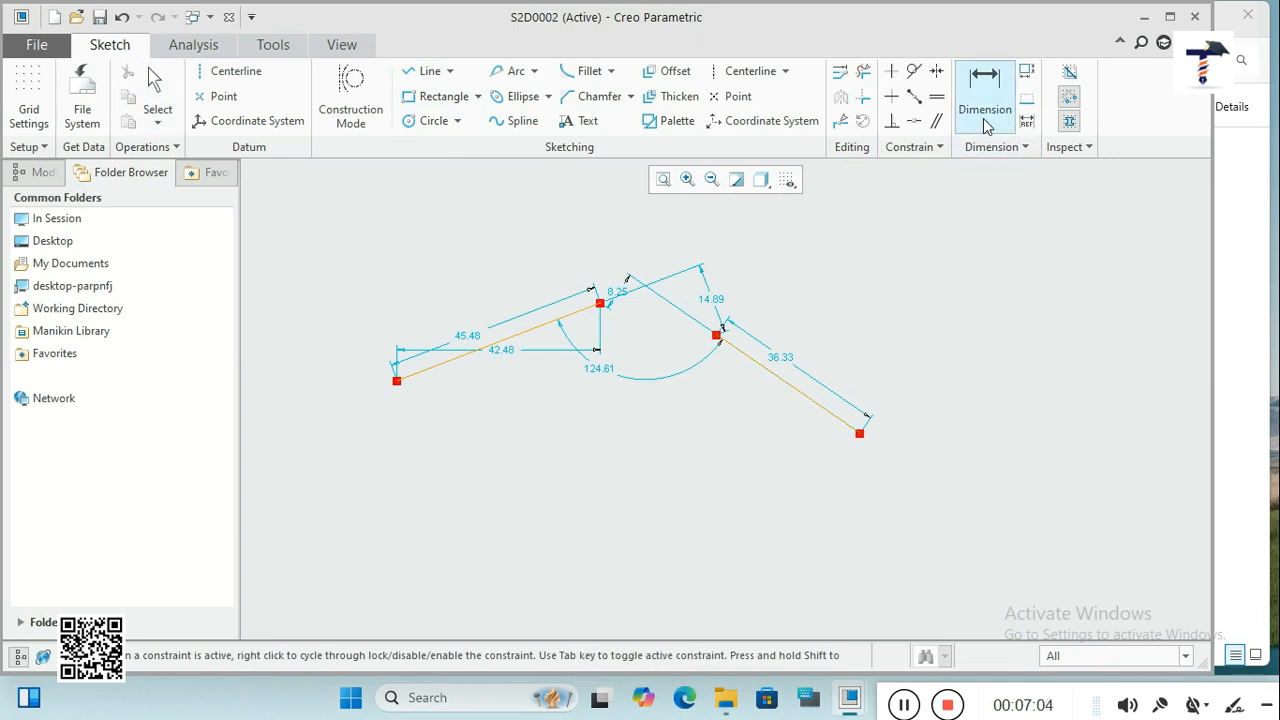
{"action": "left_click", "coordinate": [597, 306]}
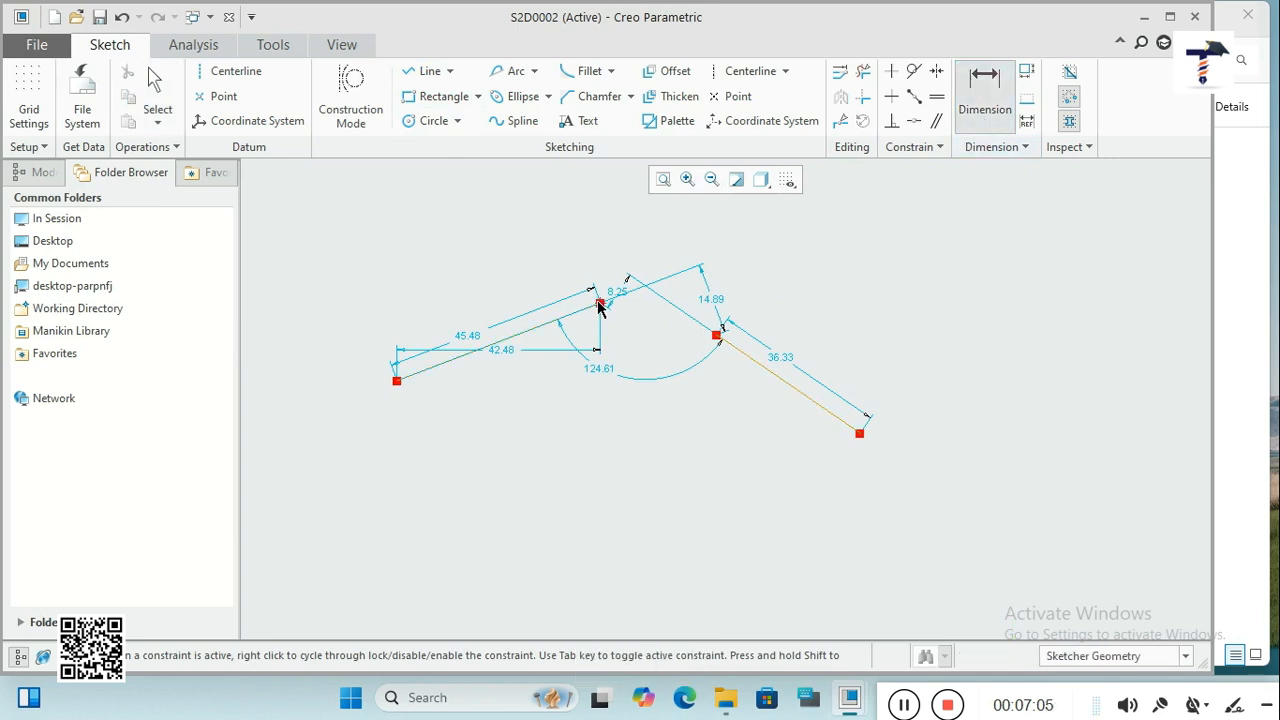
{"action": "left_click", "coordinate": [717, 336]}
{"action": "middle_click", "coordinate": [657, 239]}
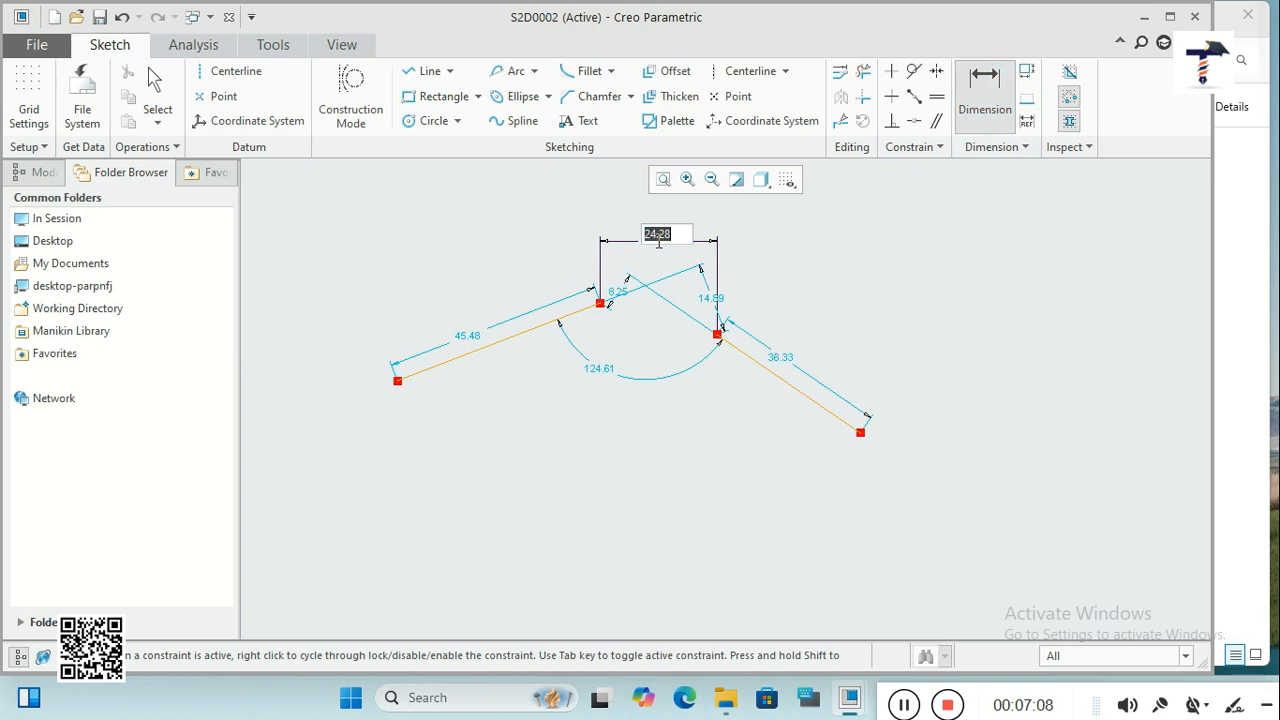
{"action": "scroll", "coordinate": [801, 300], "scroll_direction": "up", "scroll_amount": 1}
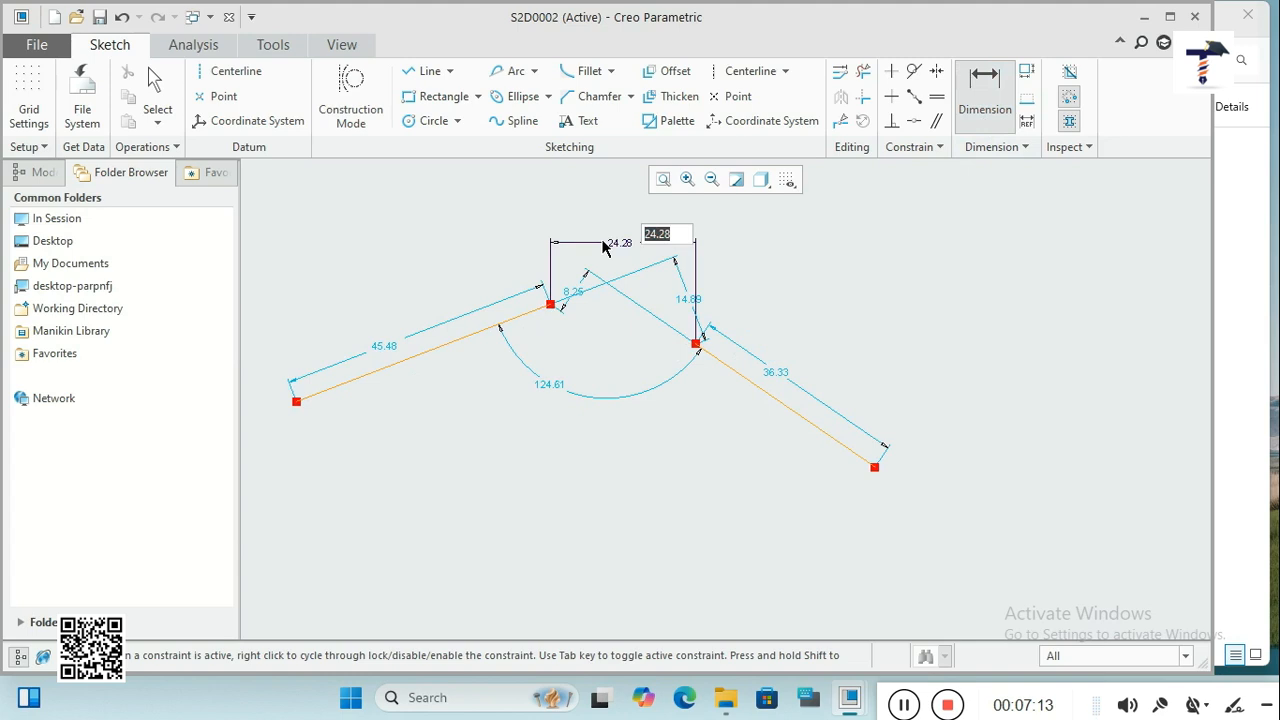
{"action": "key", "text": "Return"}
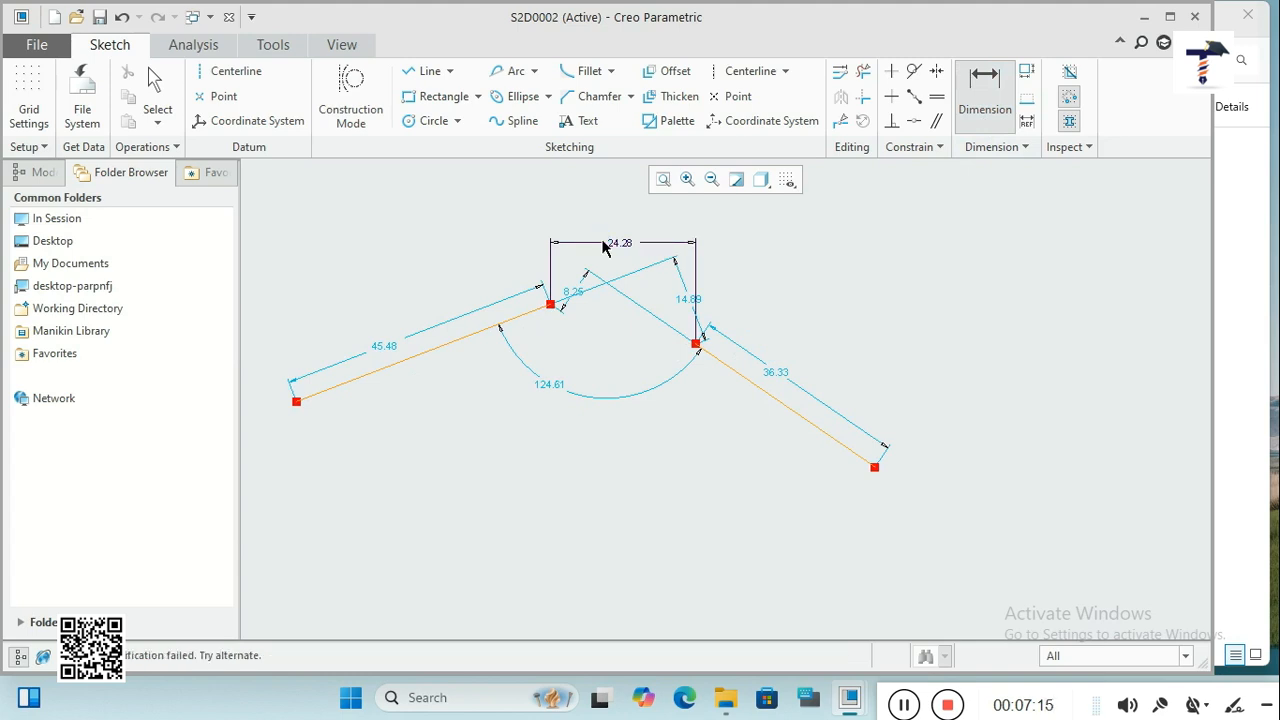
Set the horizontal distance between the facing endpoints of the two lines to 25.
{"action": "double_click", "coordinate": [623, 249]}
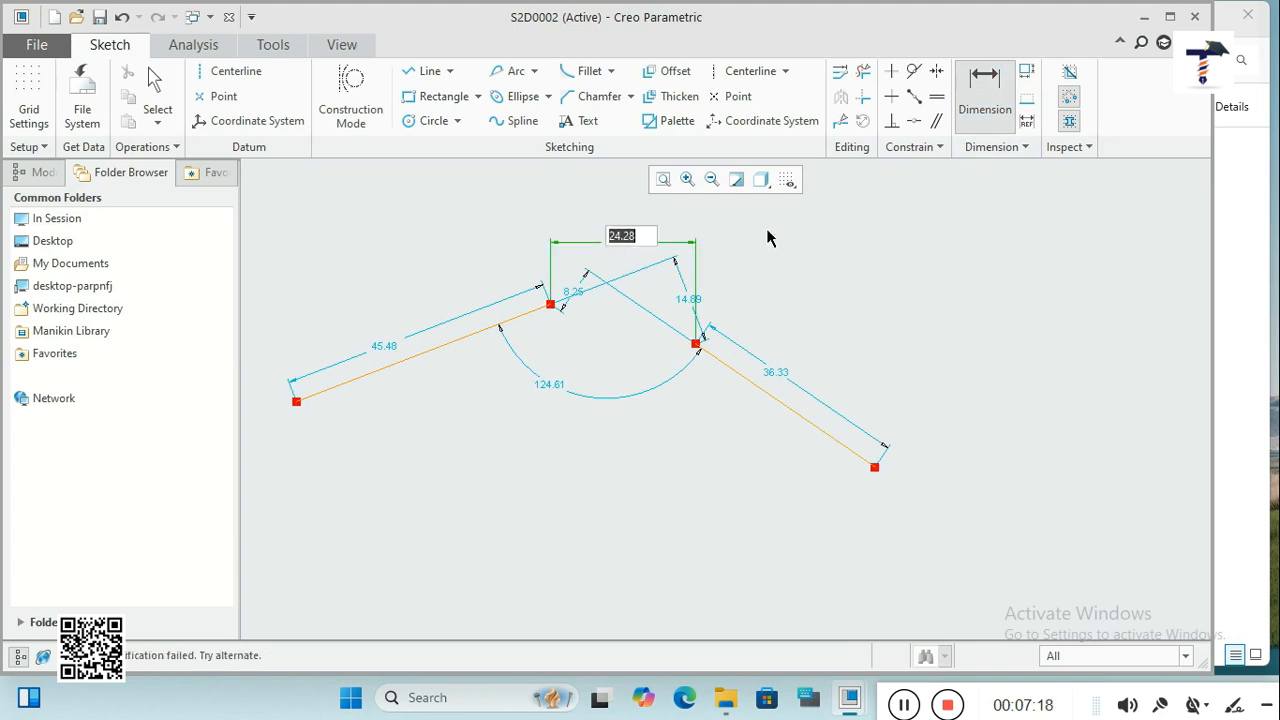
{"action": "key", "text": "Return"}
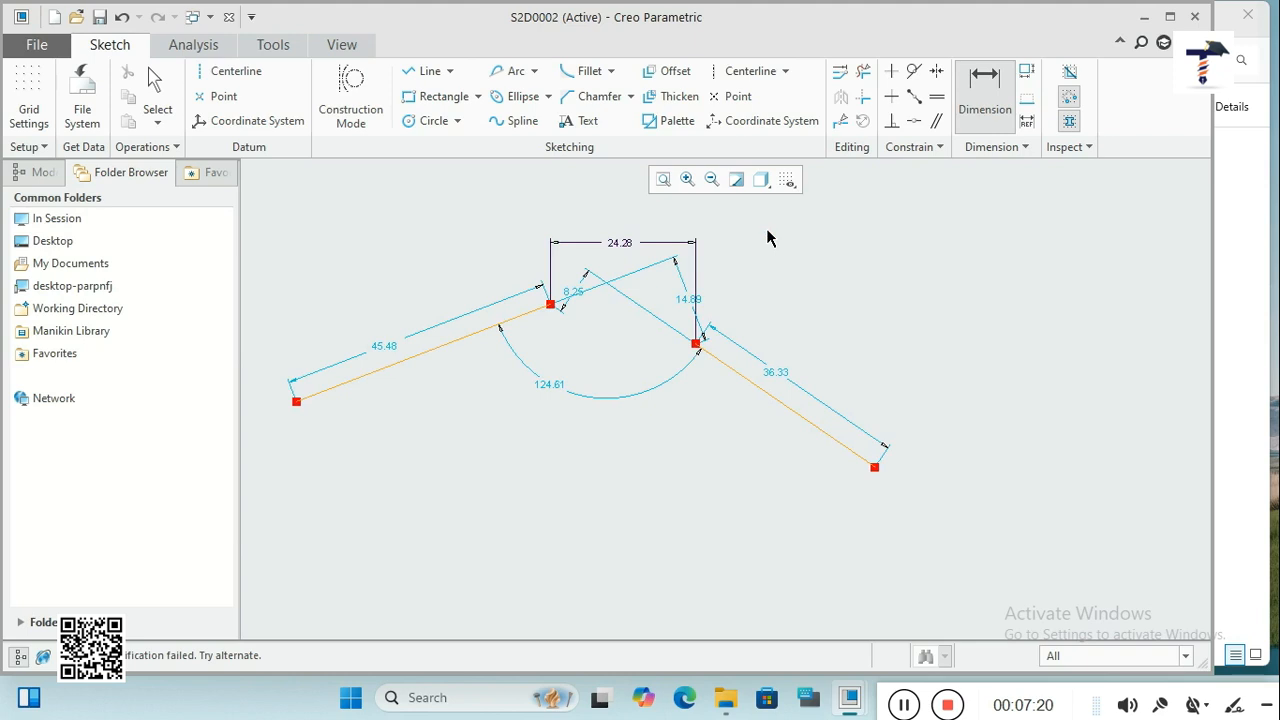
{"action": "double_click", "coordinate": [617, 256]}
{"action": "type", "text": "25"}
{"action": "key", "text": "Return"}
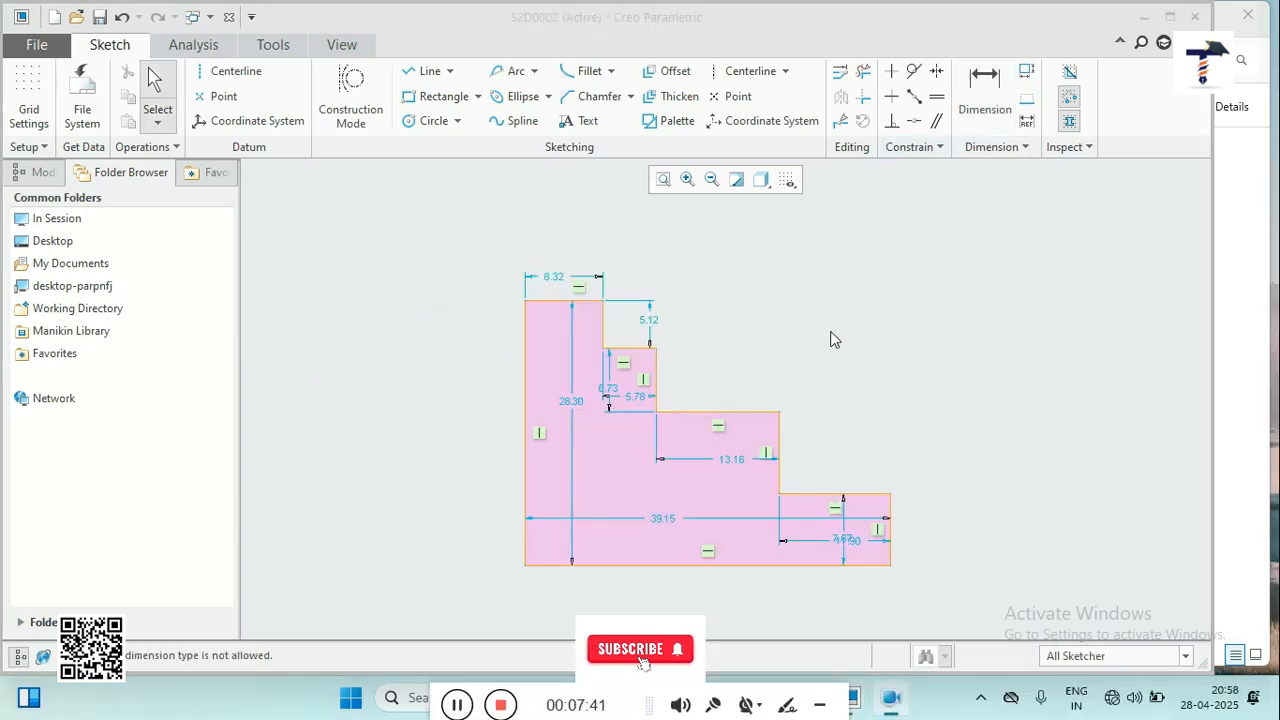
Sketch a rectangle about 19 wide and 17.6 high to the upper right of the stepped profile.
{"action": "left_click", "coordinate": [443, 96]}
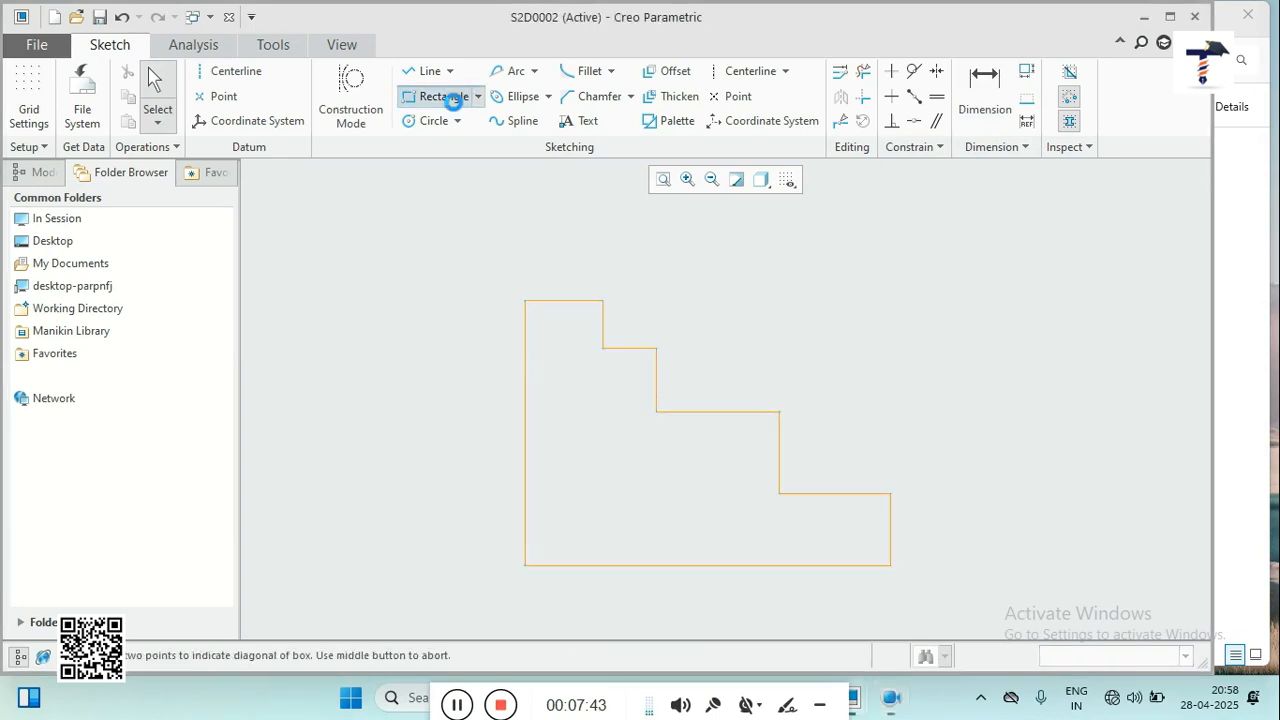
{"action": "left_click", "coordinate": [907, 279]}
{"action": "left_click", "coordinate": [1086, 443]}
{"action": "middle_click", "coordinate": [1094, 510]}
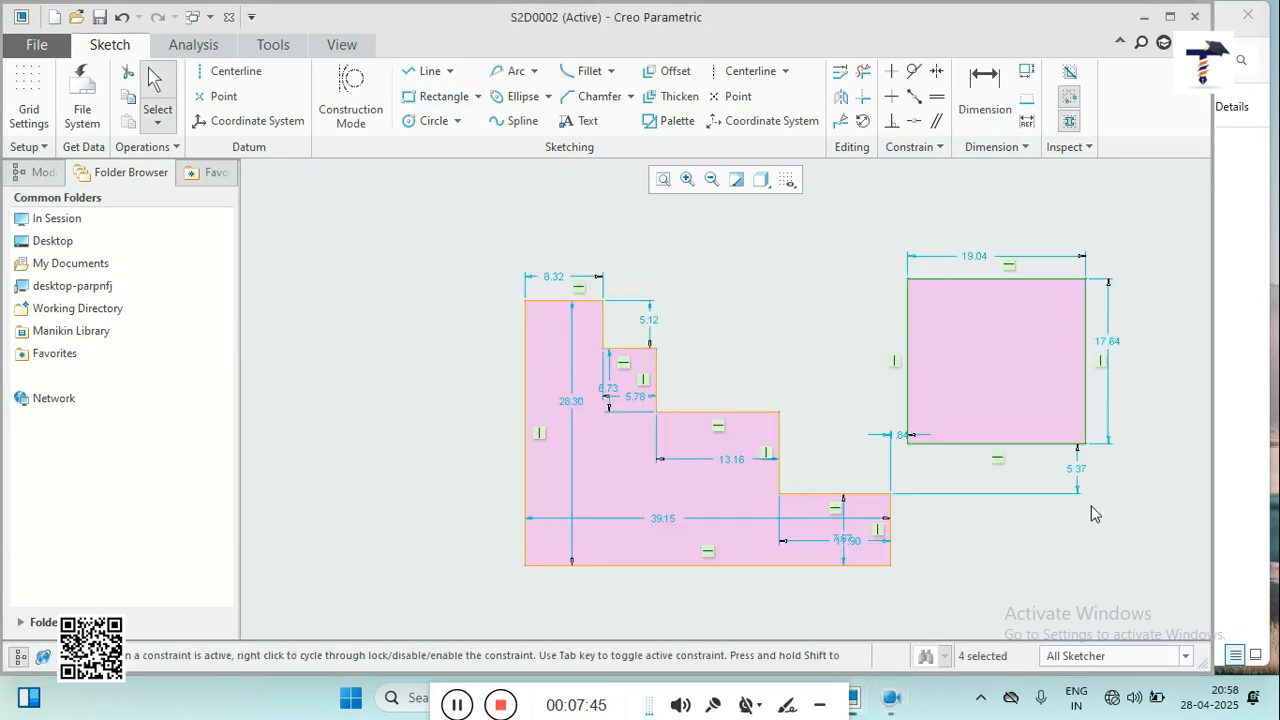
Add a perimeter dimension to the rectangle, choosing its height dimension as the one driven by the perimeter.
{"action": "left_click", "coordinate": [1028, 72]}
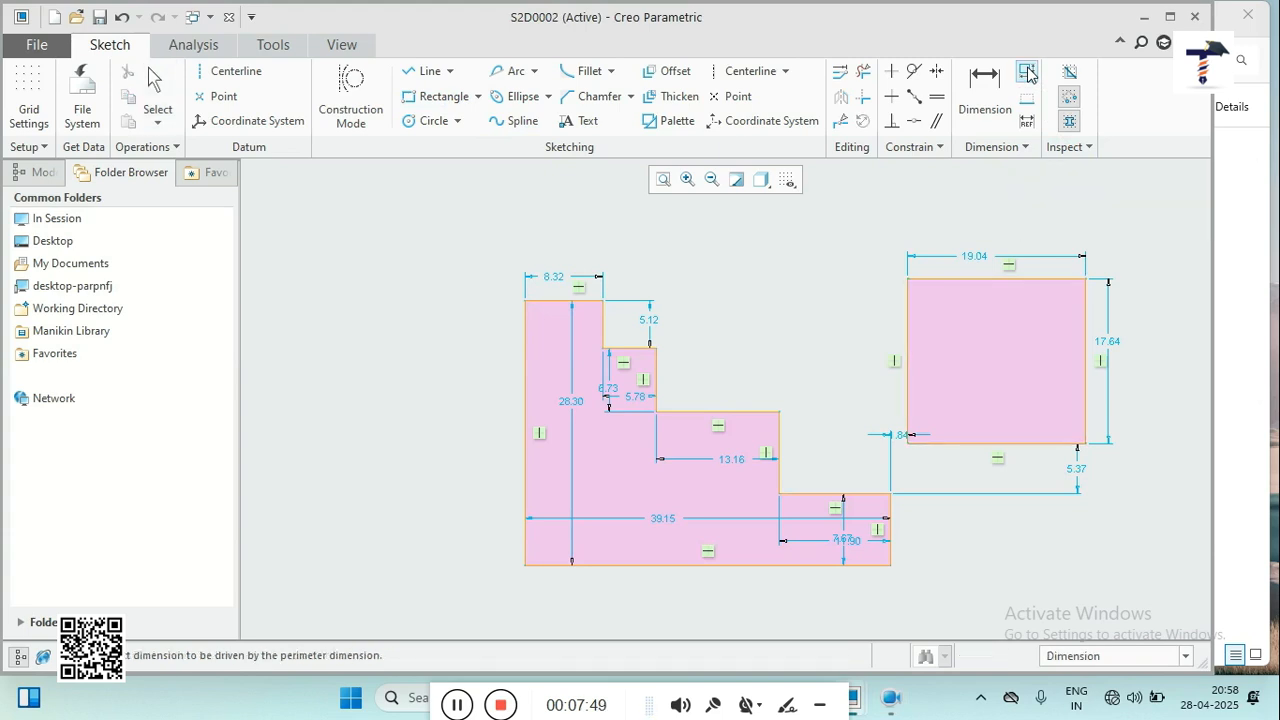
{"action": "left_click", "coordinate": [1118, 348]}
{"action": "key", "text": "Return"}
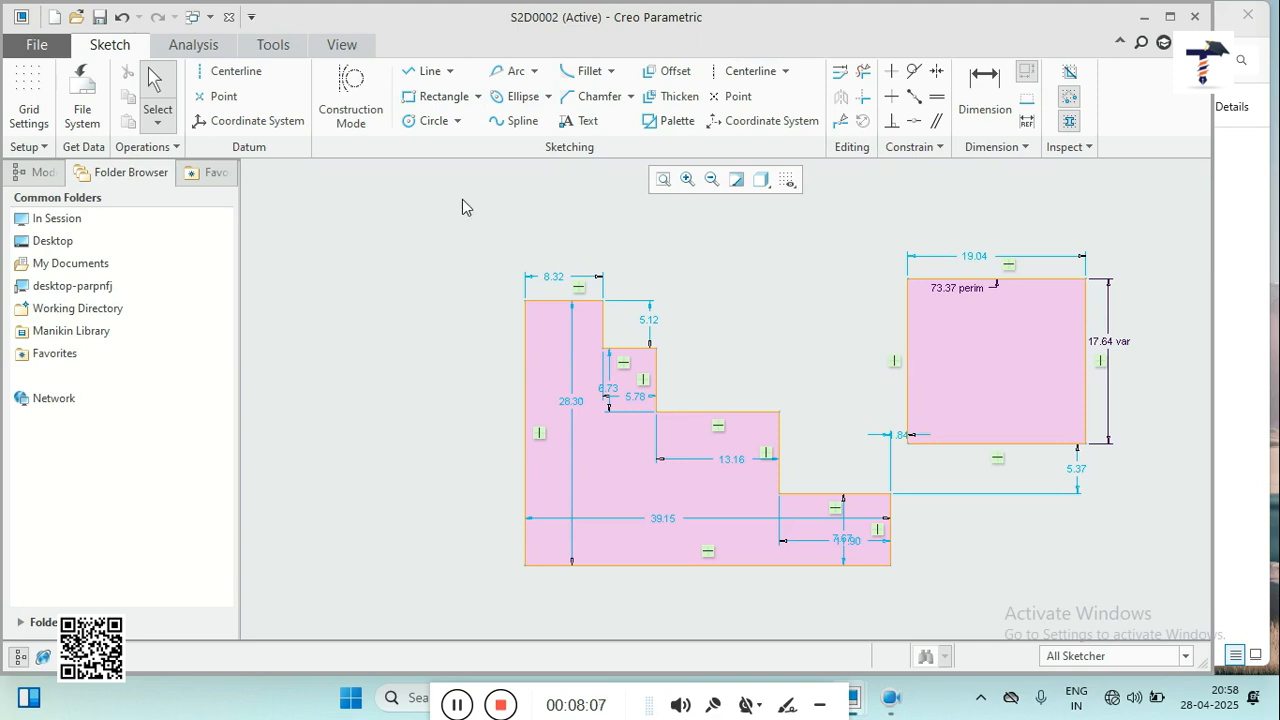
Sketch a slightly rising solid line left of the stepped profile, its right end about 4.4 left of and 5.8 above the profile's upper-left corner.
{"action": "left_click", "coordinate": [362, 112]}
{"action": "left_click", "coordinate": [526, 374]}
{"action": "left_click", "coordinate": [368, 112]}
{"action": "left_click", "coordinate": [424, 71]}
{"action": "left_click", "coordinate": [313, 261]}
{"action": "left_click", "coordinate": [483, 247]}
{"action": "middle_click", "coordinate": [473, 297]}
{"action": "middle_click", "coordinate": [474, 298]}
Sketch a rising construction line below the solid line, its right end about 8.2 left of and 8 below the profile's upper-left corner.
{"action": "left_click", "coordinate": [355, 99]}
{"action": "left_click", "coordinate": [424, 71]}
{"action": "left_click", "coordinate": [301, 398]}
{"action": "left_click", "coordinate": [448, 376]}
{"action": "middle_click", "coordinate": [432, 433]}
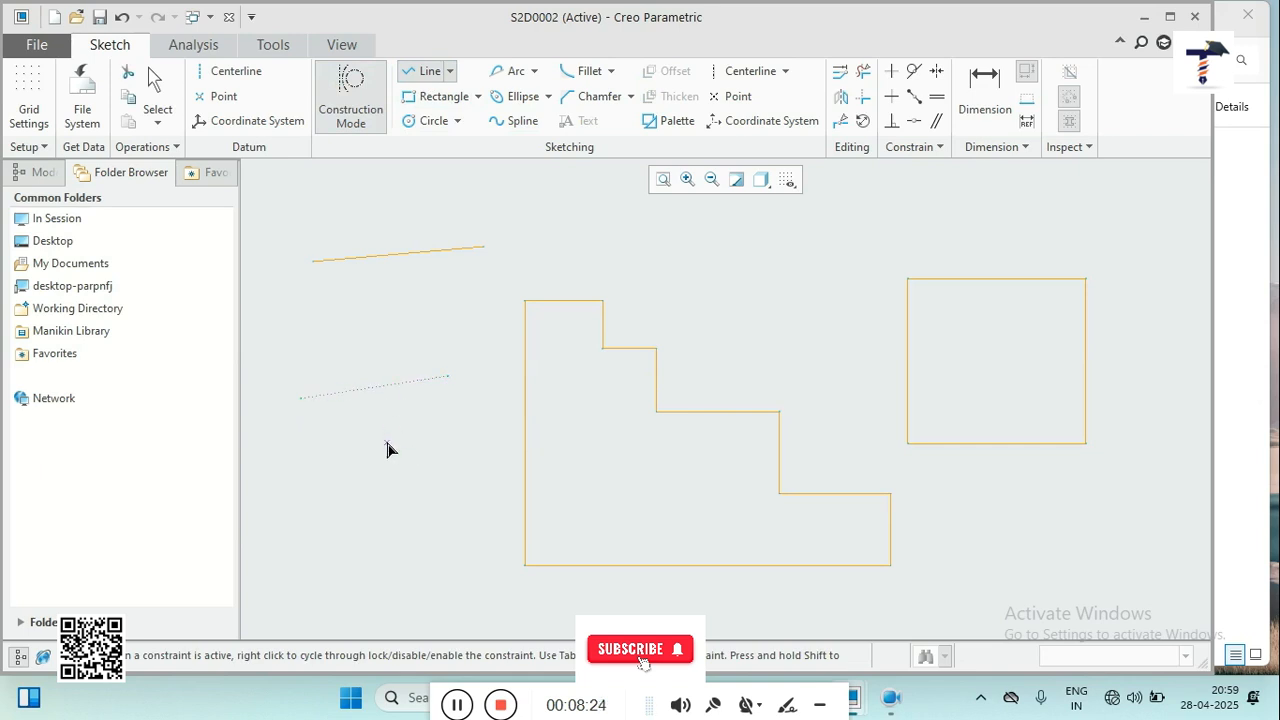
{"action": "middle_click", "coordinate": [389, 450]}
{"action": "scroll", "coordinate": [389, 393], "scroll_direction": "down", "scroll_amount": 2}
{"action": "scroll", "coordinate": [389, 393], "scroll_direction": "up", "scroll_amount": 5}
{"action": "scroll", "coordinate": [390, 393], "scroll_direction": "up", "scroll_amount": 2}
{"action": "scroll", "coordinate": [390, 393], "scroll_direction": "down", "scroll_amount": 4}
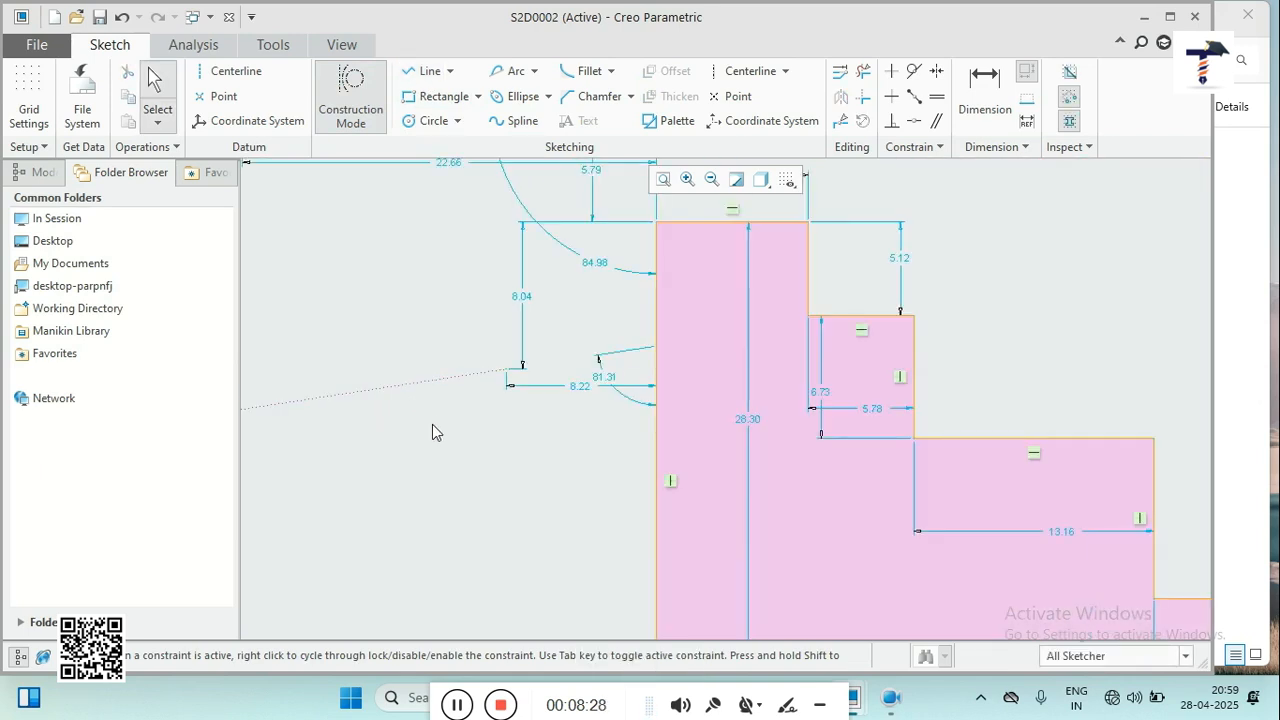
{"action": "scroll", "coordinate": [432, 432], "scroll_direction": "down", "scroll_amount": 2}
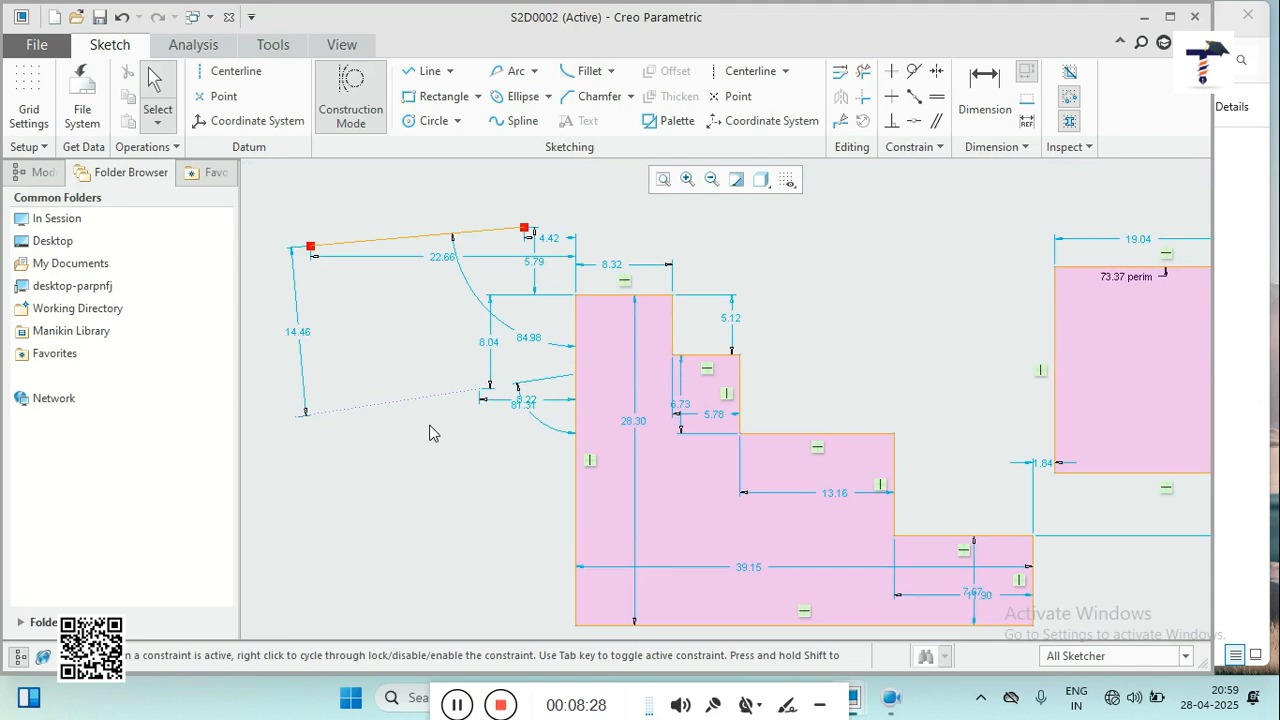
{"action": "left_click", "coordinate": [375, 115]}
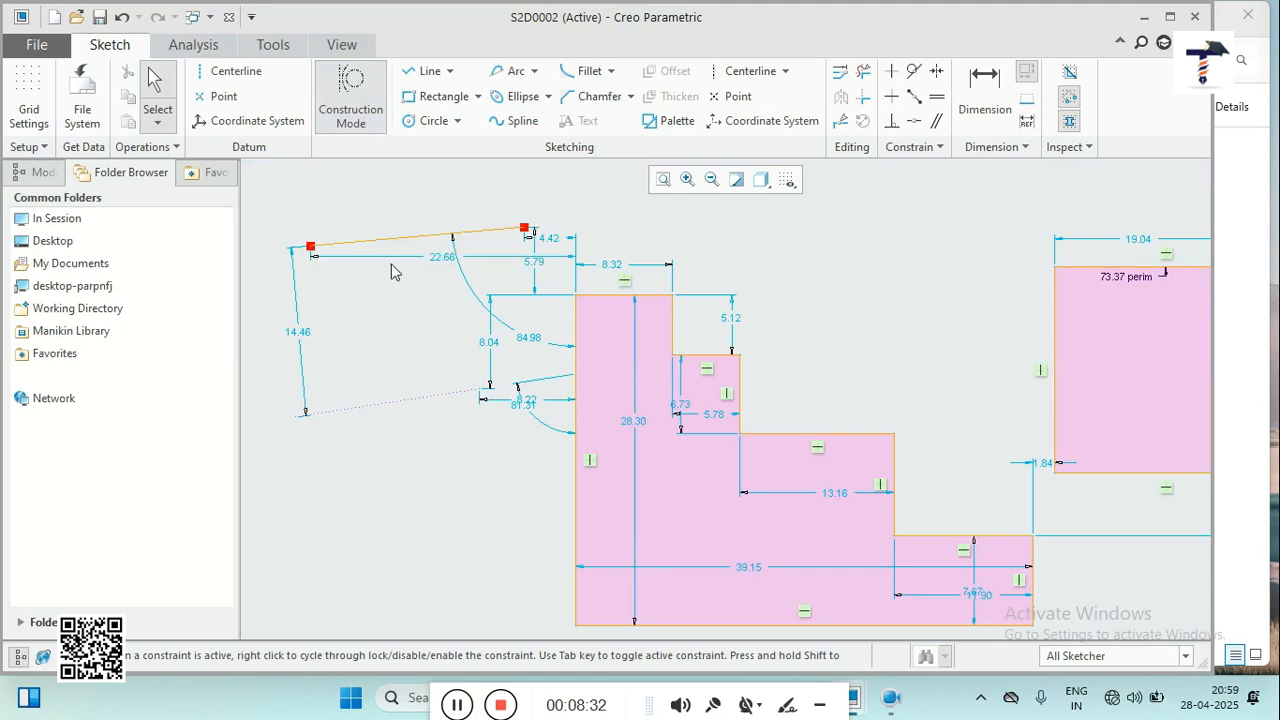